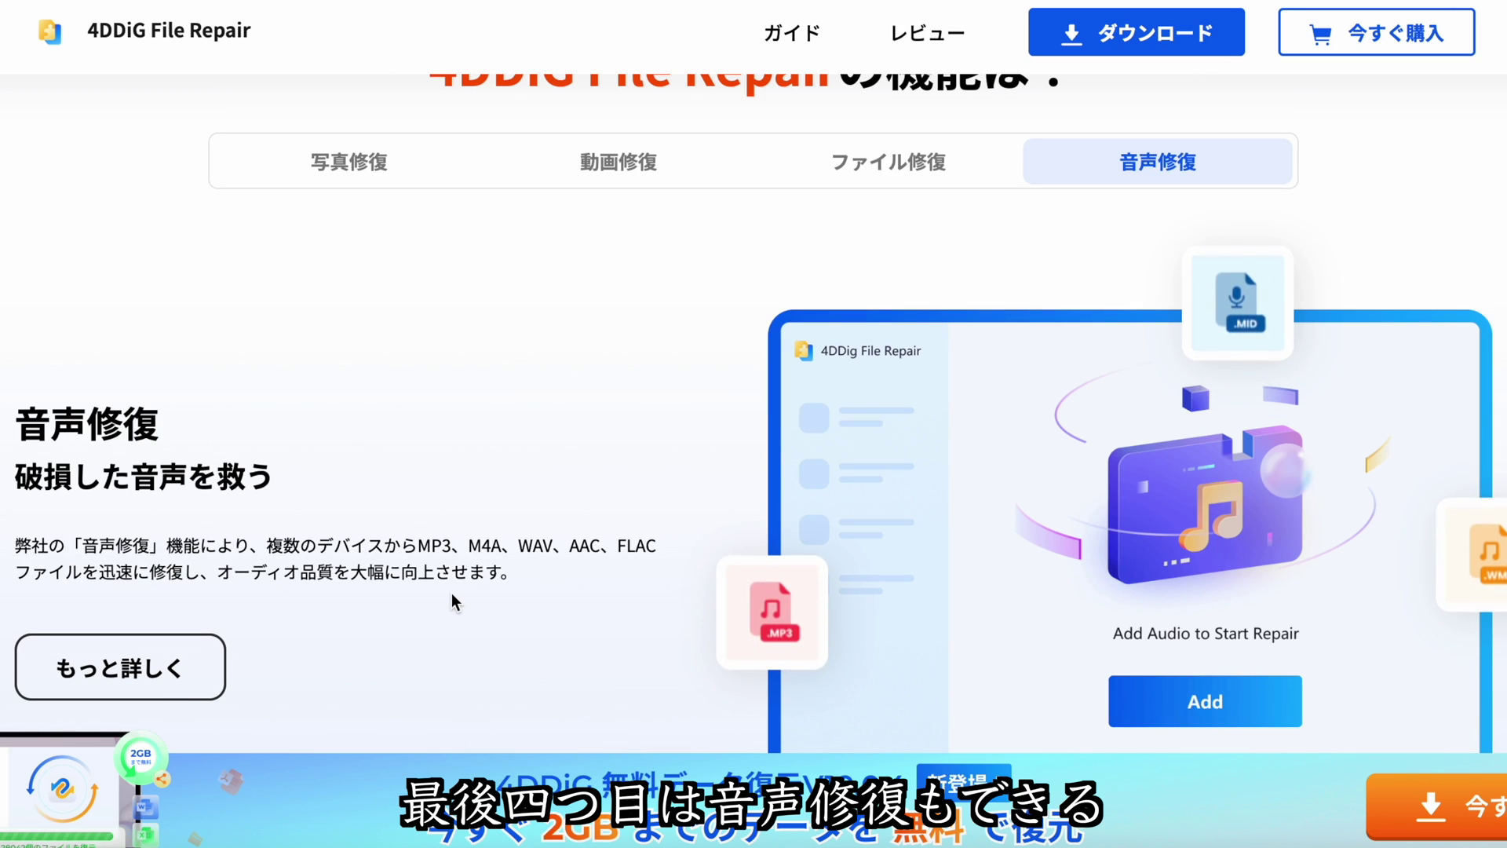
Review the audio repair description and the list of repairable photo, video, audio and document formats on the 4DDiG File Repair page.
{"action": "left_click", "coordinate": [165, 689]}
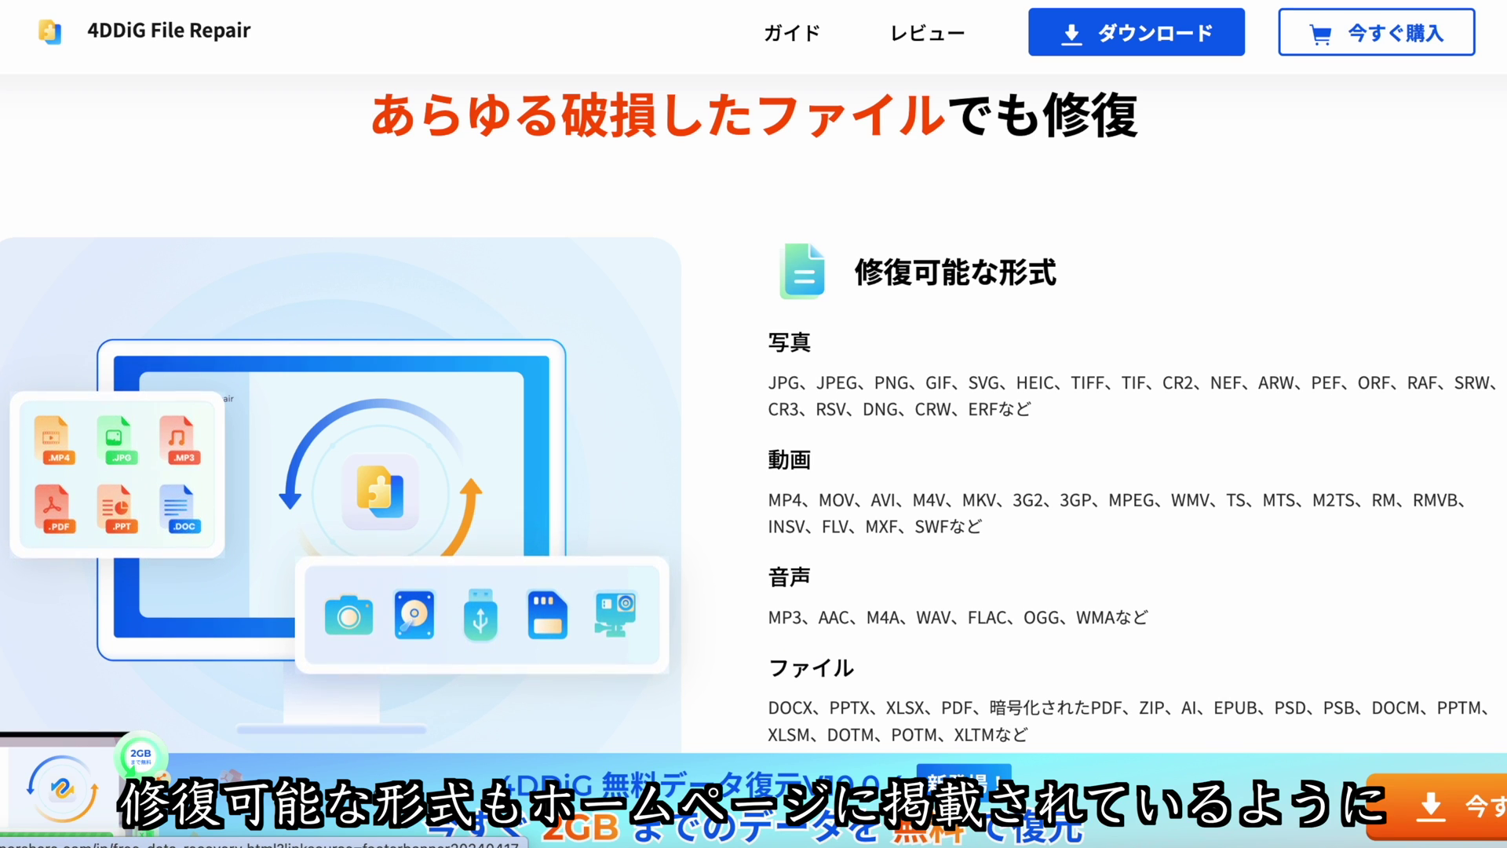
{"action": "scroll", "coordinate": [747, 411], "scroll_direction": "down", "scroll_amount": 1}
{"action": "scroll", "coordinate": [379, 789], "scroll_direction": "down", "scroll_amount": 1}
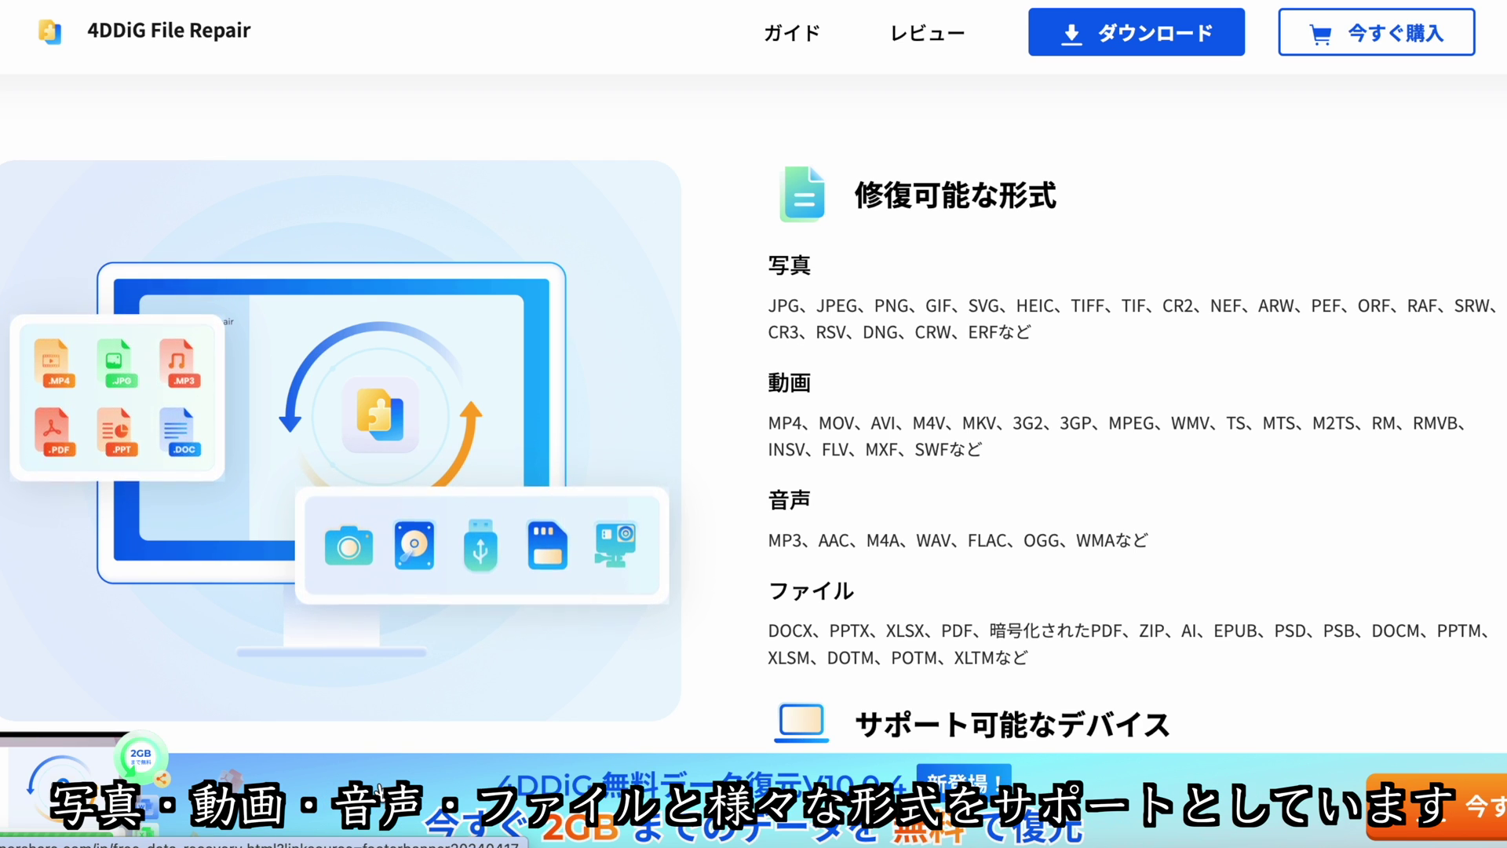
{"action": "scroll", "coordinate": [379, 788], "scroll_direction": "down", "scroll_amount": 1}
{"action": "scroll", "coordinate": [379, 789], "scroll_direction": "down", "scroll_amount": 3}
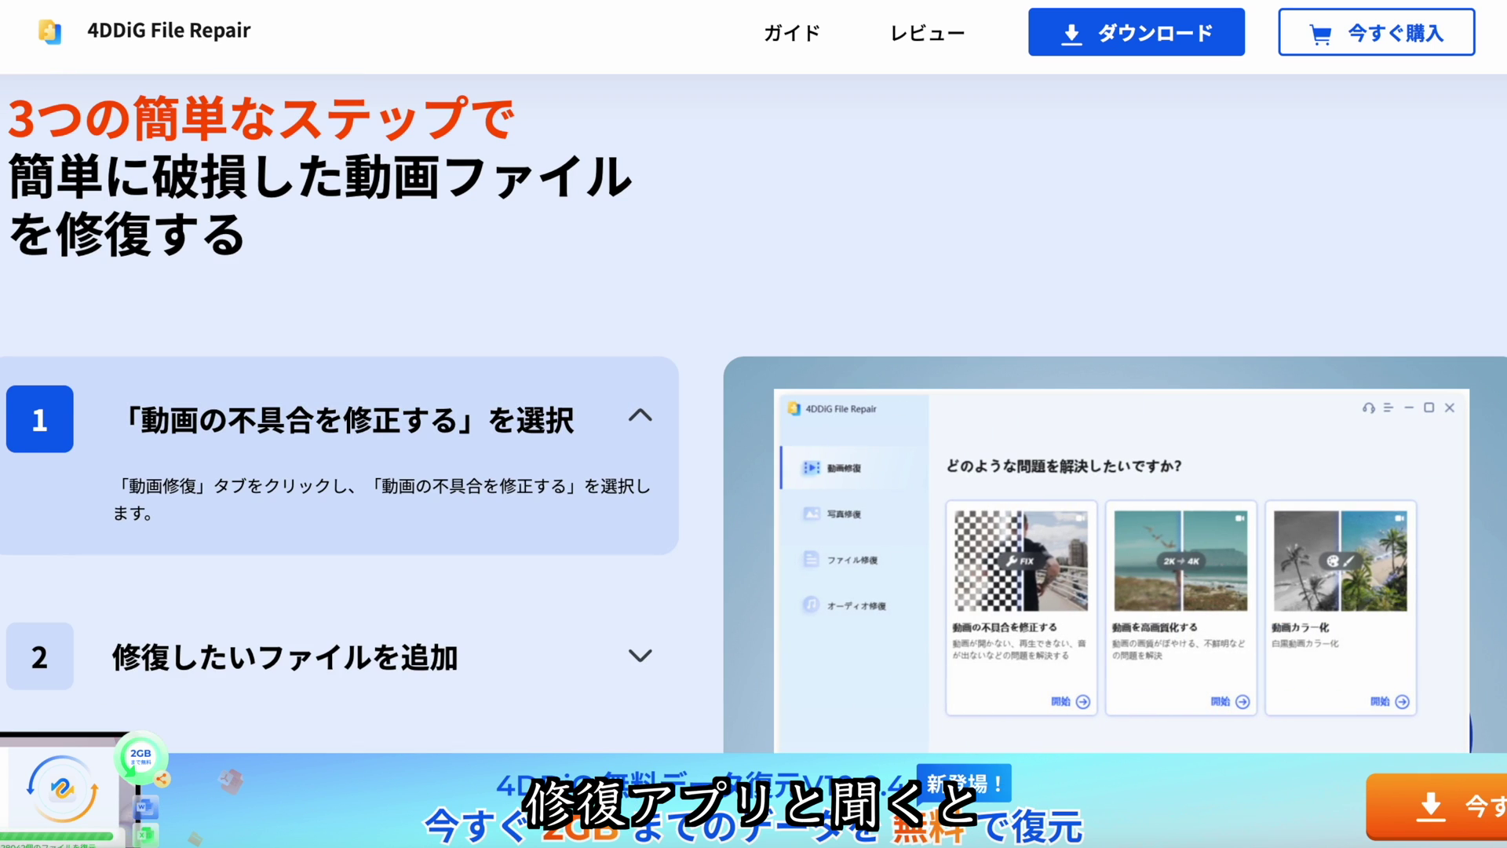
Read through the three-step guide for repairing damaged video files on the product page.
{"action": "scroll", "coordinate": [753, 416], "scroll_direction": "down", "scroll_amount": 2}
{"action": "scroll", "coordinate": [754, 416], "scroll_direction": "down", "scroll_amount": 2}
{"action": "scroll", "coordinate": [753, 416], "scroll_direction": "up", "scroll_amount": 2}
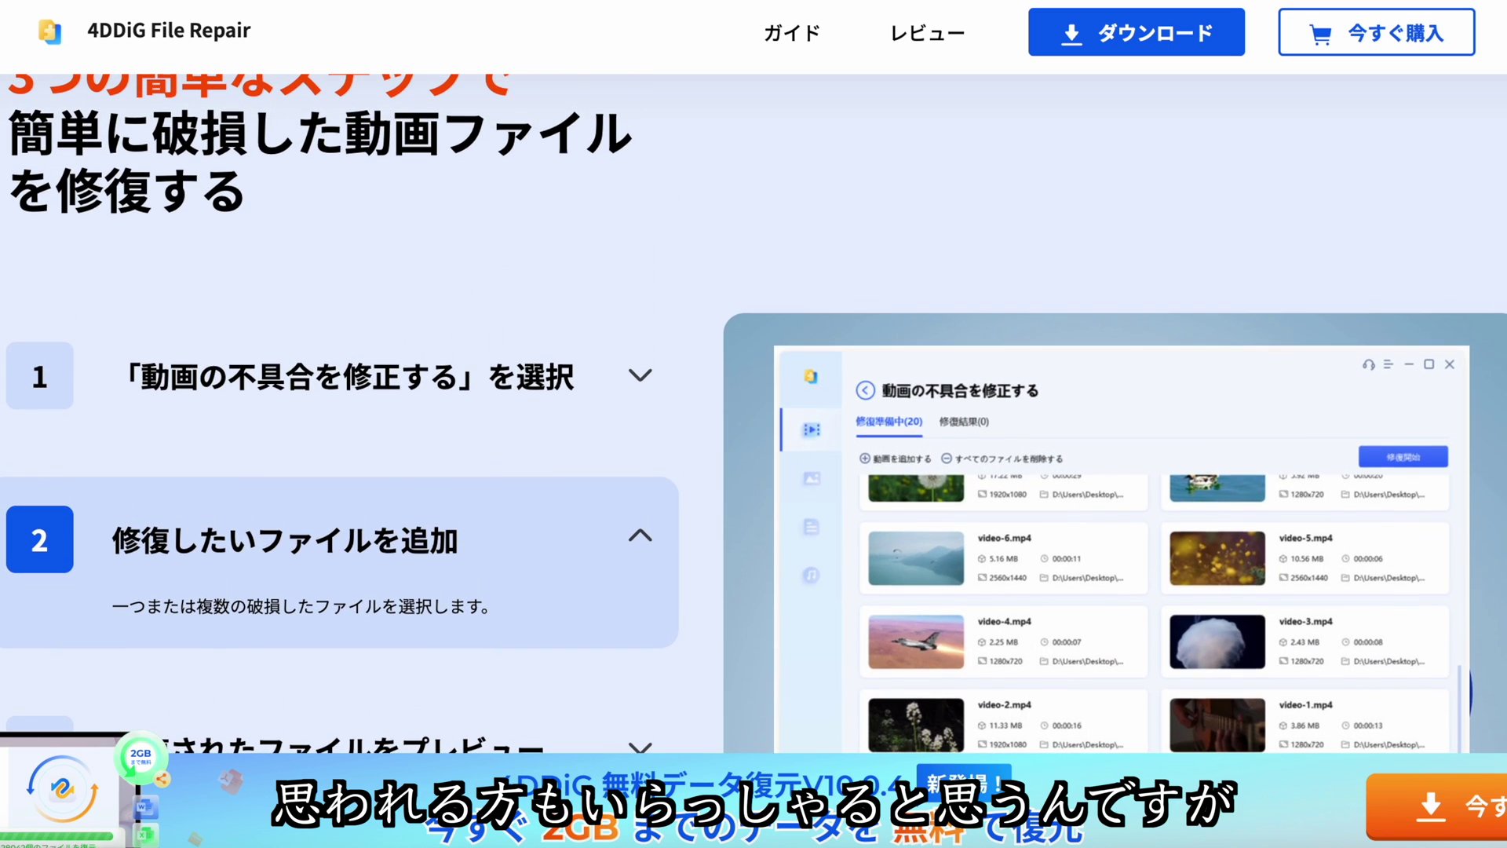
{"action": "scroll", "coordinate": [753, 453], "scroll_direction": "up", "scroll_amount": 1}
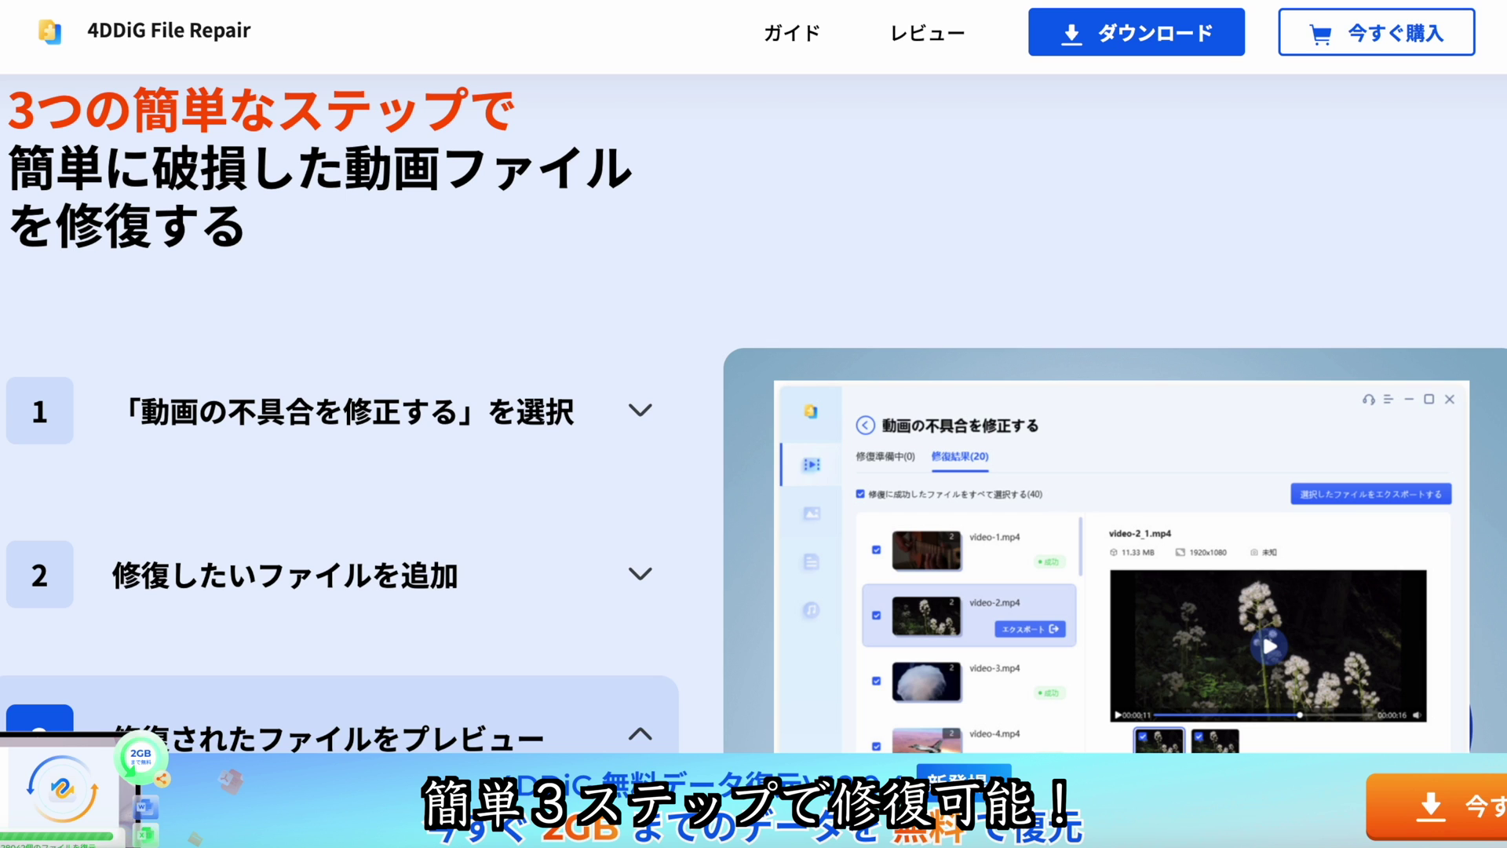
{"action": "scroll", "coordinate": [754, 412], "scroll_direction": "down", "scroll_amount": 2}
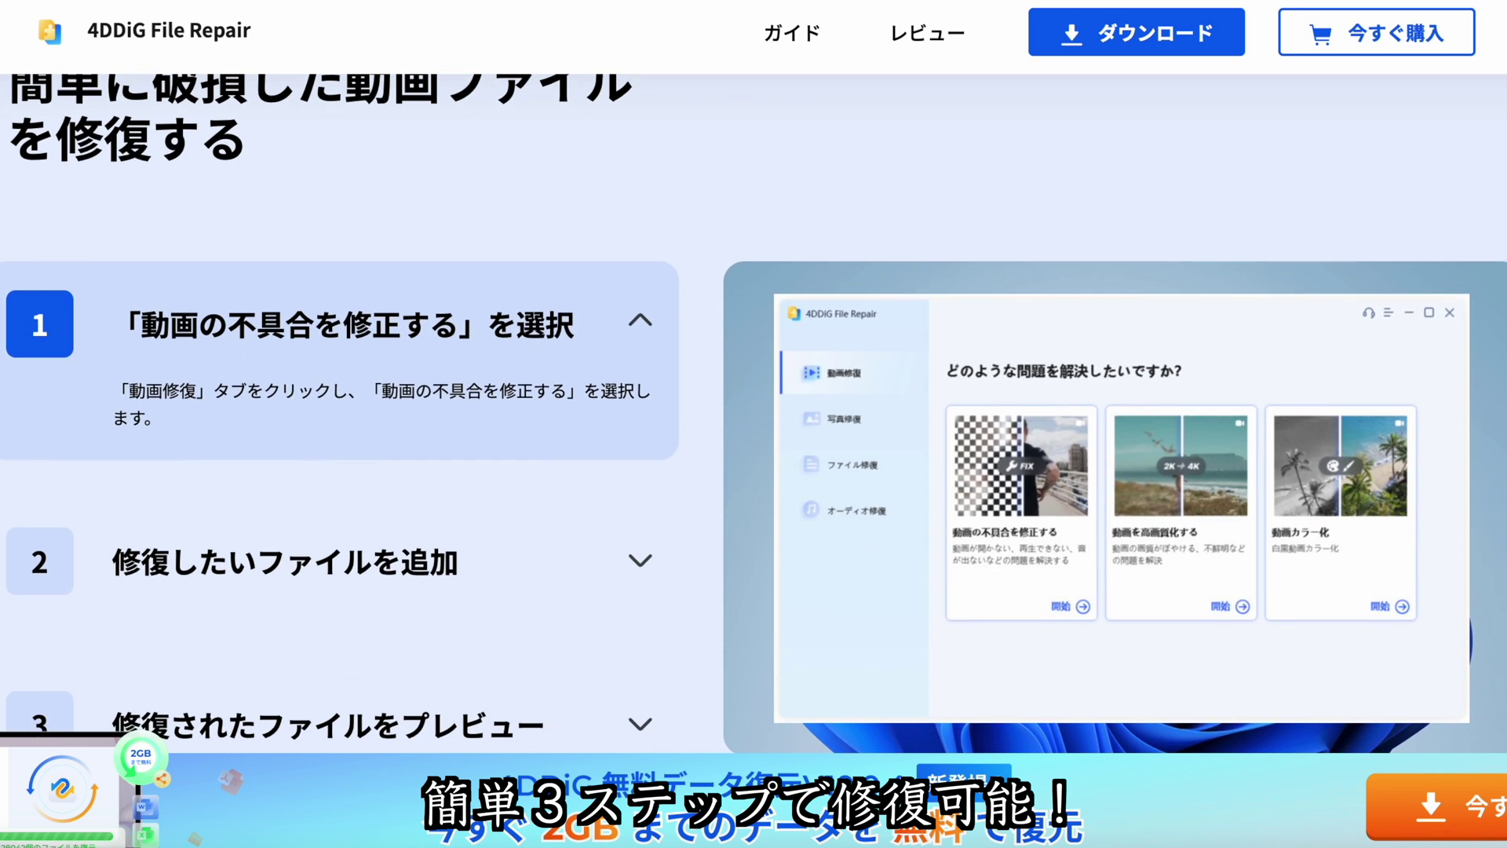
{"action": "scroll", "coordinate": [753, 416], "scroll_direction": "down", "scroll_amount": 2}
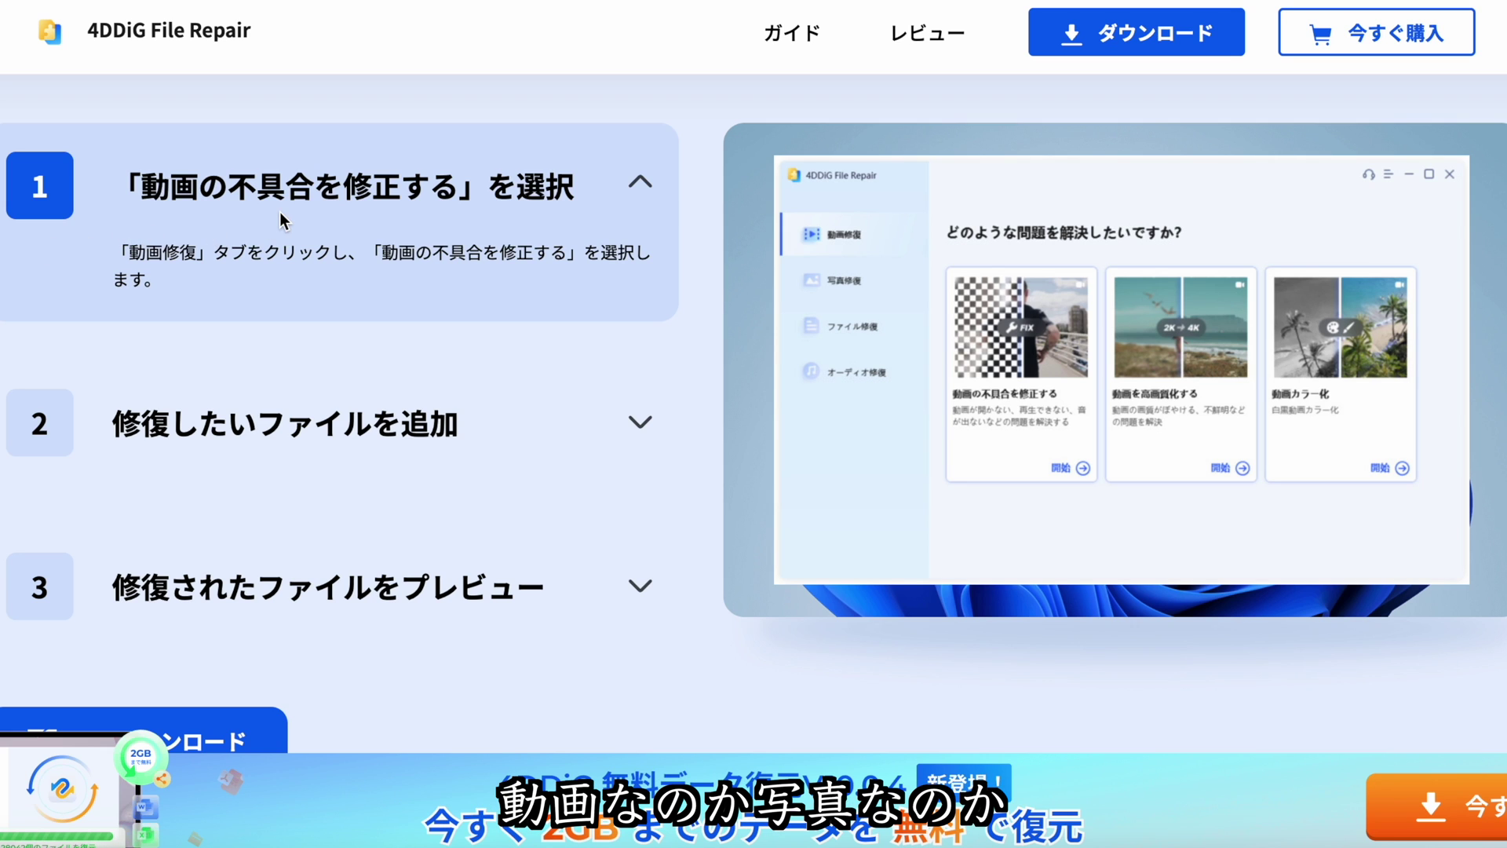
{"action": "left_click", "coordinate": [592, 196]}
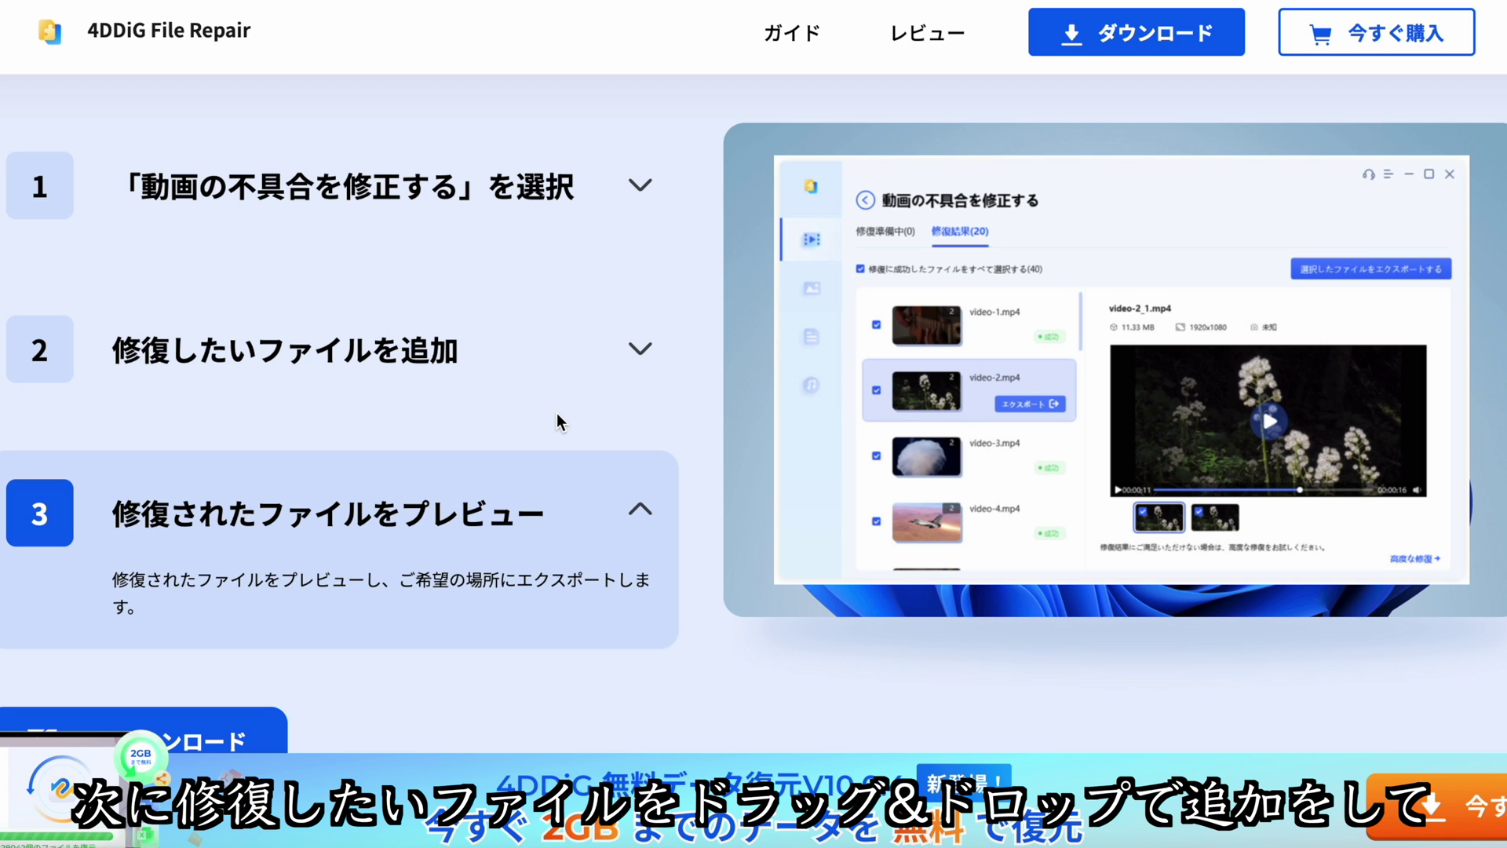
Examine the repair speed, file repair, success rate and free preview highlights above the FAQ.
{"action": "scroll", "coordinate": [557, 413], "scroll_direction": "down", "scroll_amount": 3}
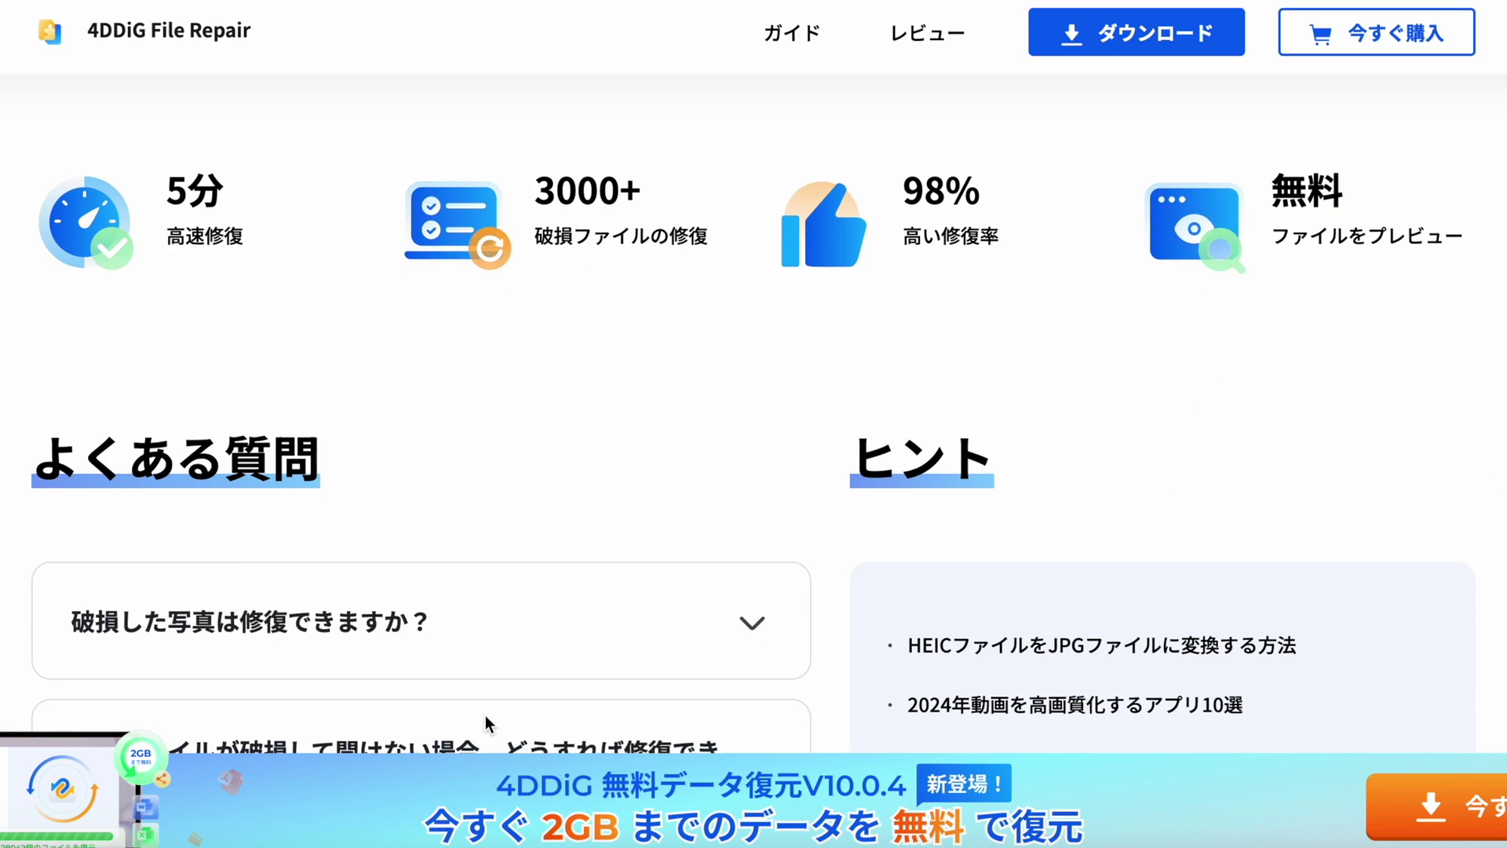
{"action": "scroll", "coordinate": [485, 715], "scroll_direction": "up", "scroll_amount": 1}
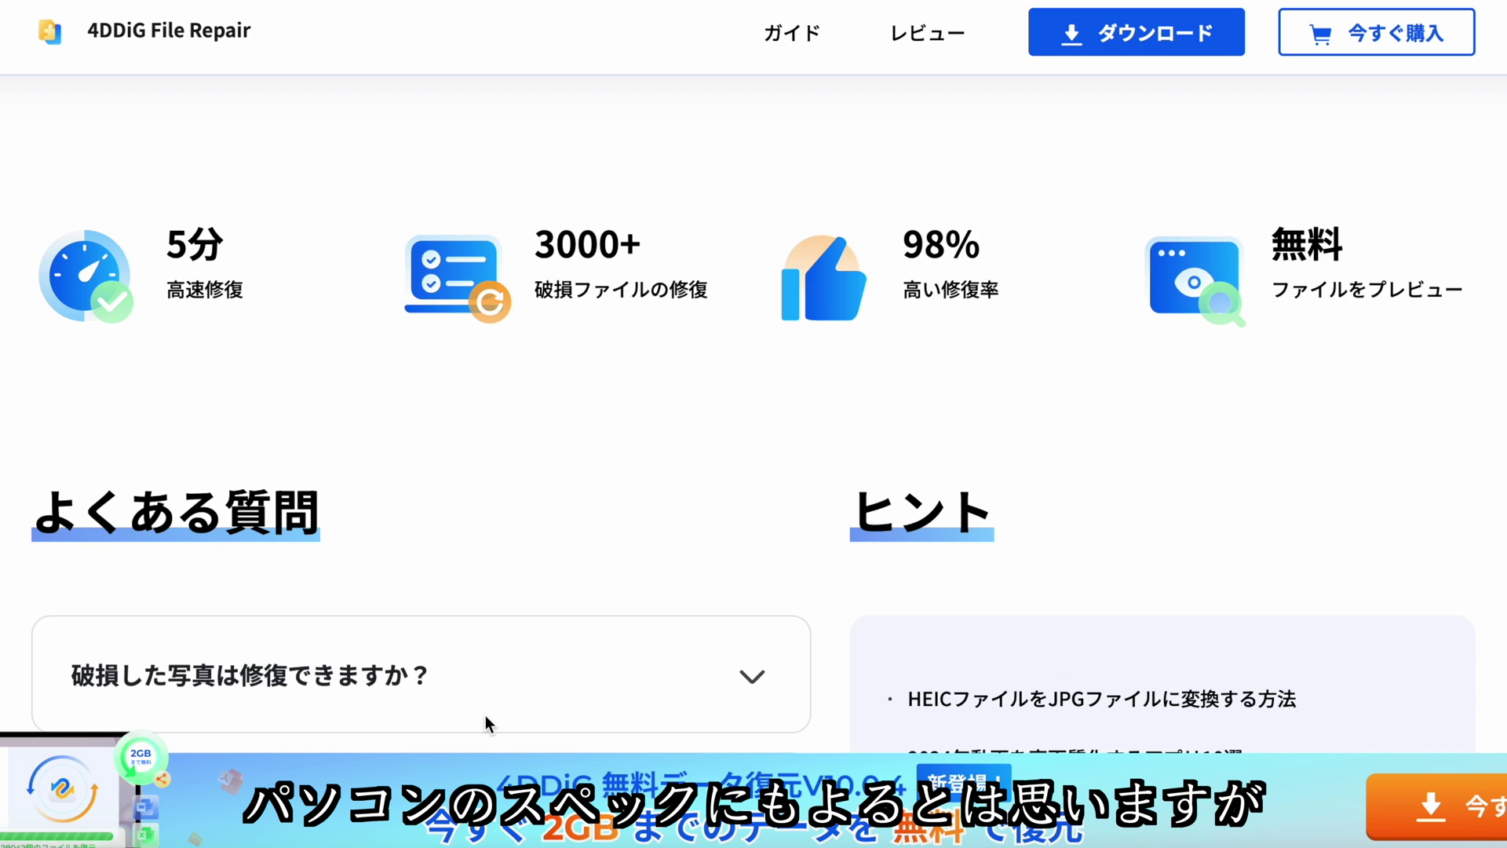
{"action": "scroll", "coordinate": [485, 718], "scroll_direction": "down", "scroll_amount": 1}
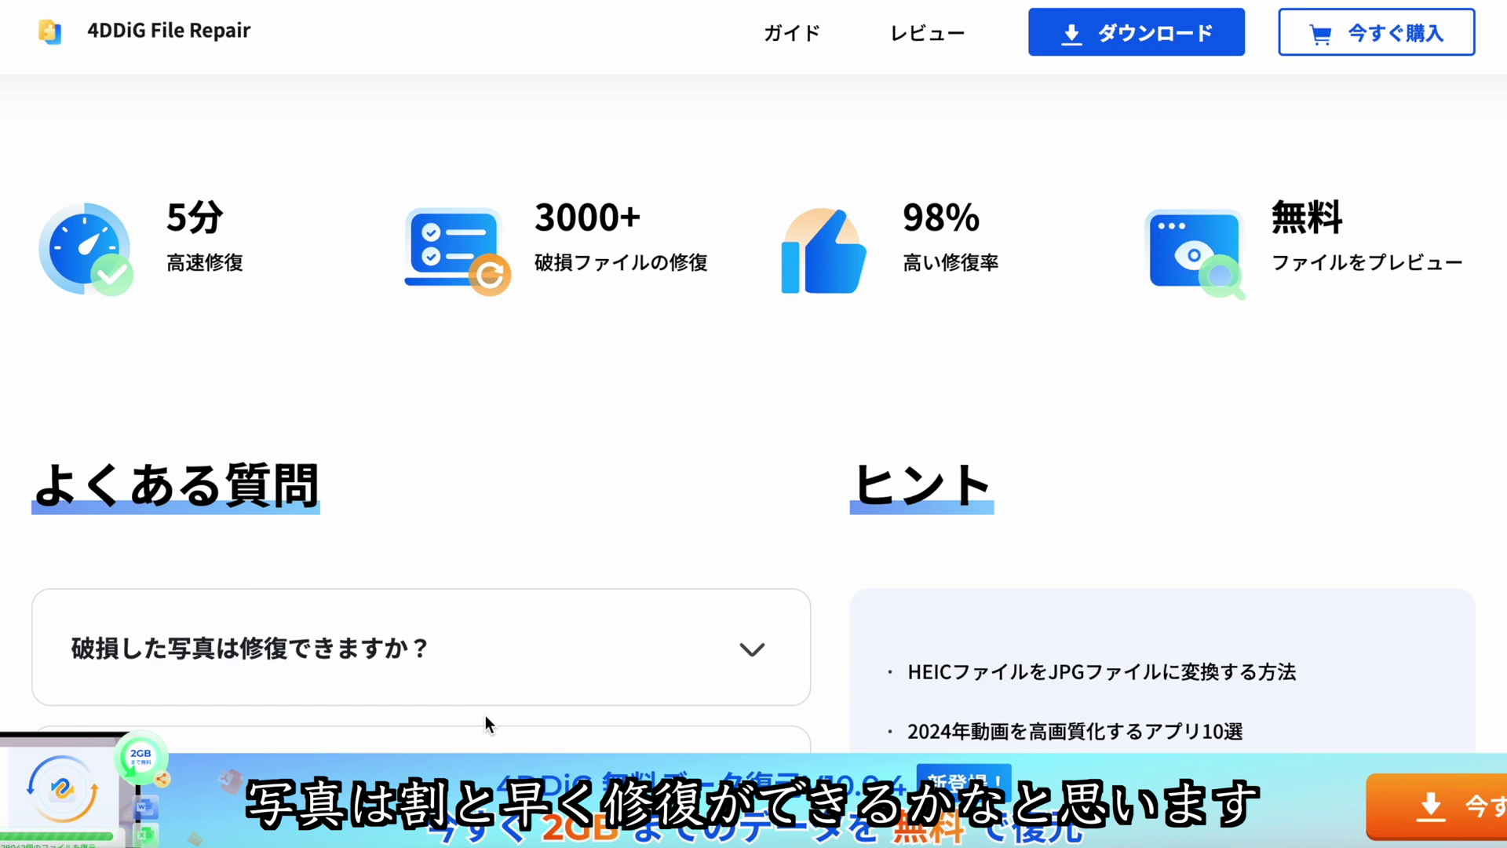
{"action": "scroll", "coordinate": [486, 719], "scroll_direction": "up", "scroll_amount": 1}
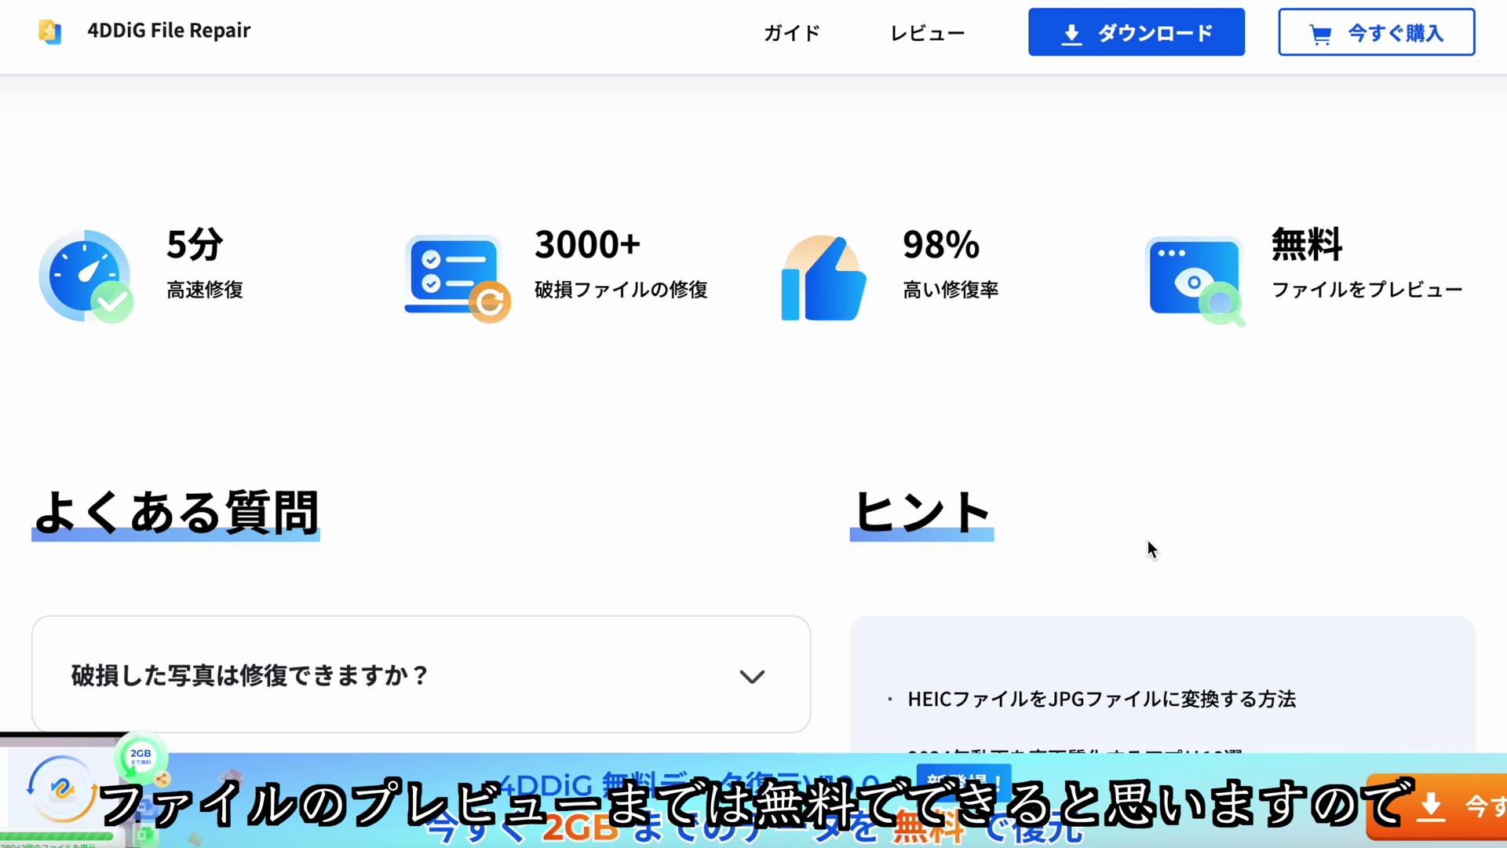
{"action": "scroll", "coordinate": [1148, 541], "scroll_direction": "down", "scroll_amount": 1}
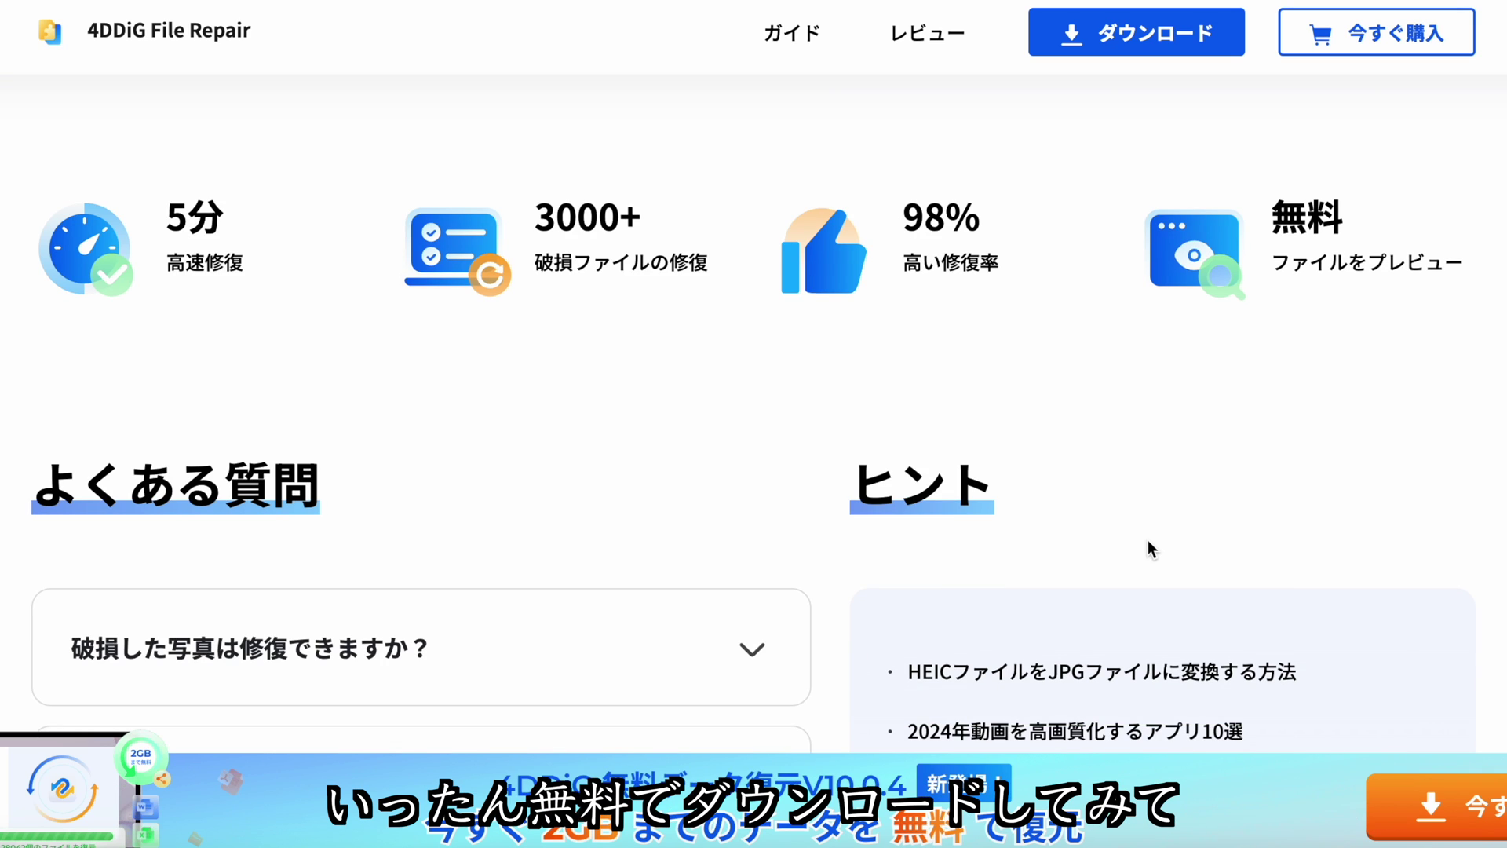
{"action": "scroll", "coordinate": [1147, 542], "scroll_direction": "up", "scroll_amount": 1}
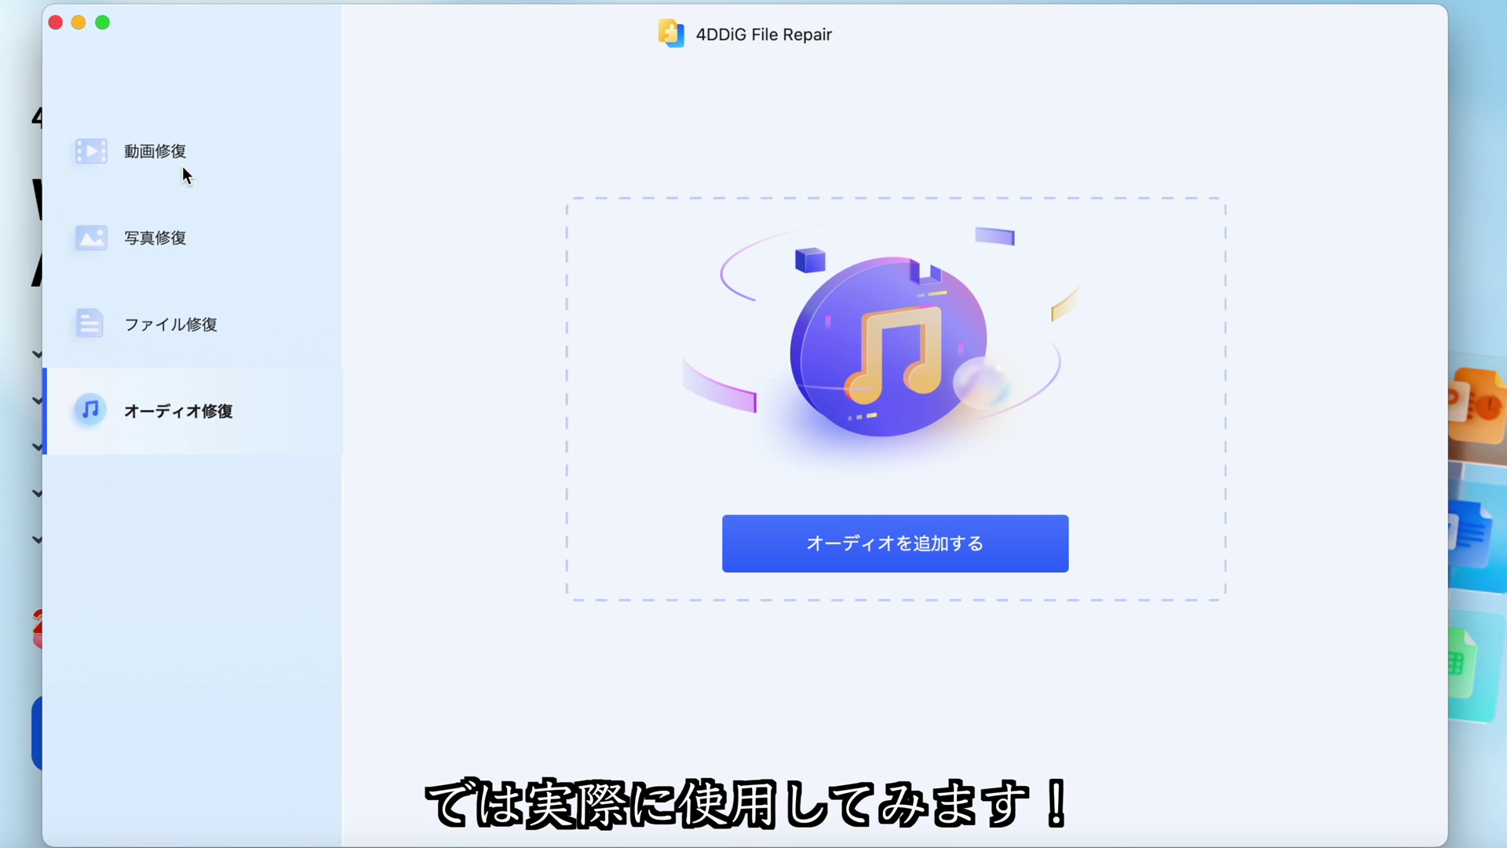
Look through the video, photo, file and audio repair sections in the 4DDiG File Repair app, ending on photo repair (写真修復).
{"action": "left_click", "coordinate": [182, 167]}
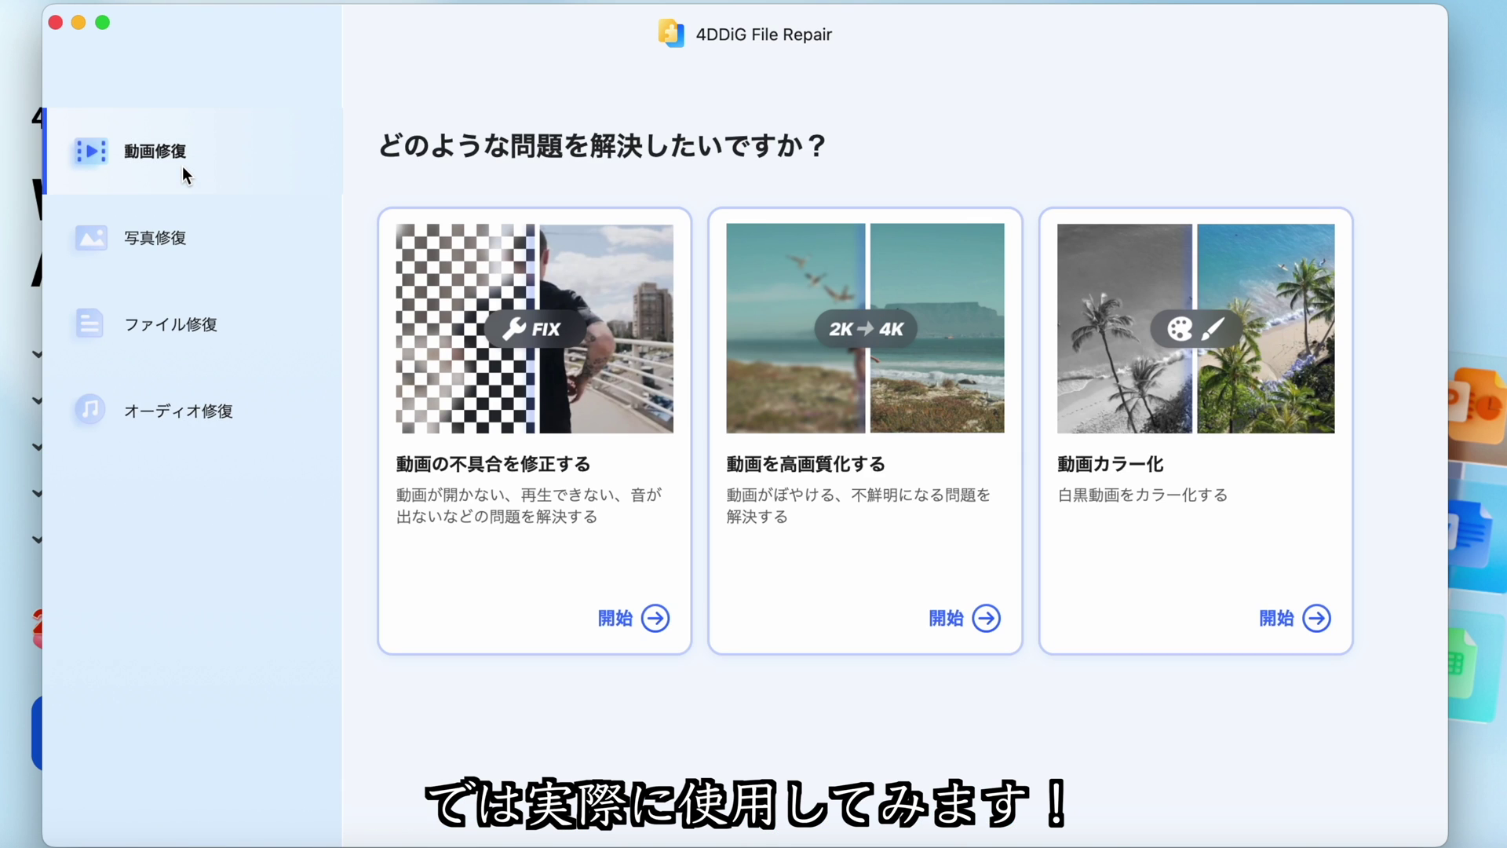
{"action": "left_click", "coordinate": [194, 241]}
{"action": "left_click", "coordinate": [210, 322]}
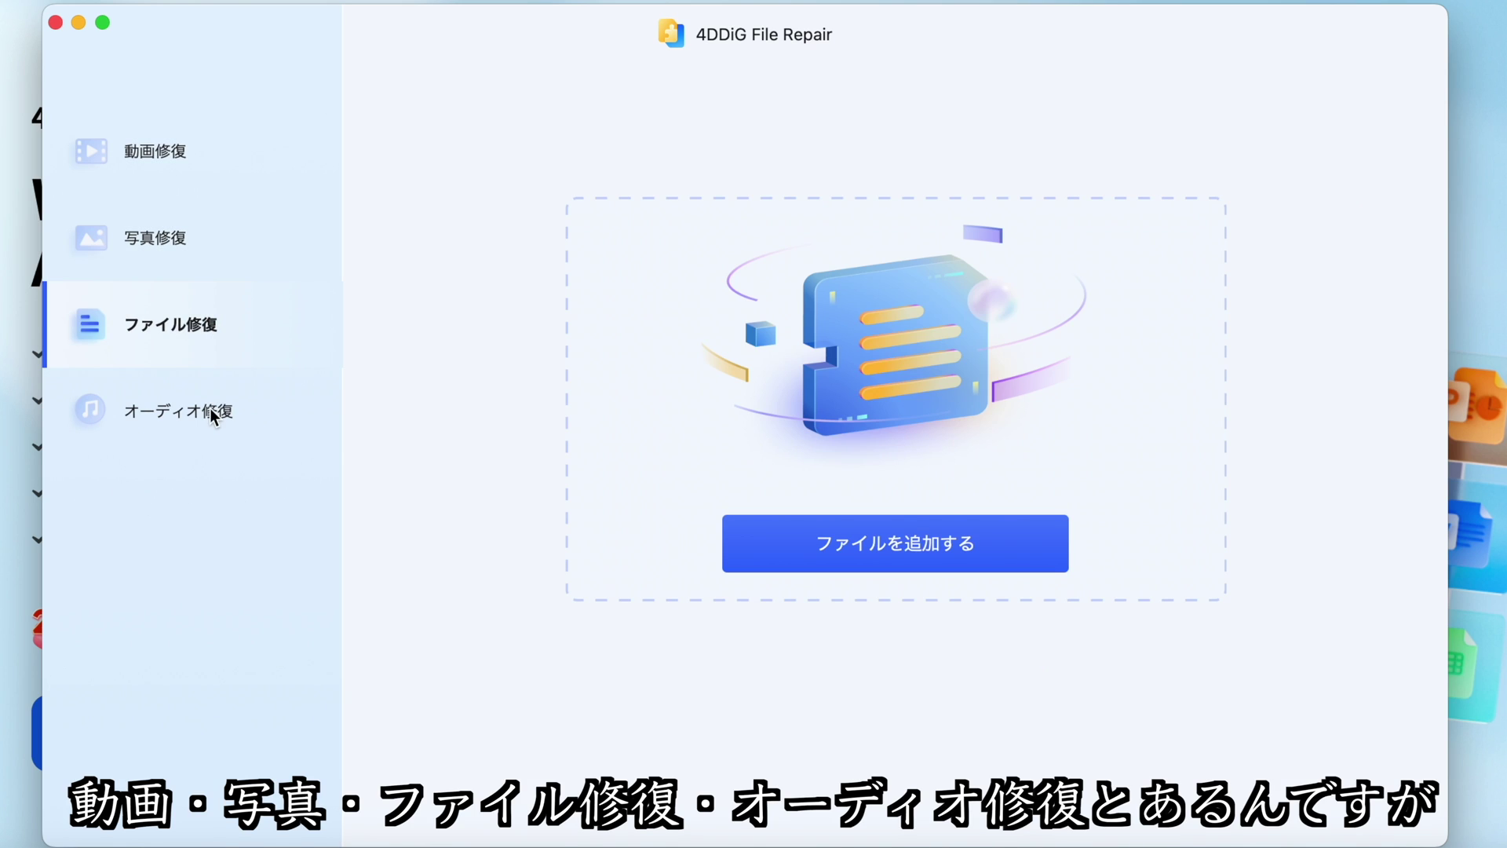
{"action": "left_click", "coordinate": [209, 410]}
{"action": "left_click", "coordinate": [189, 326]}
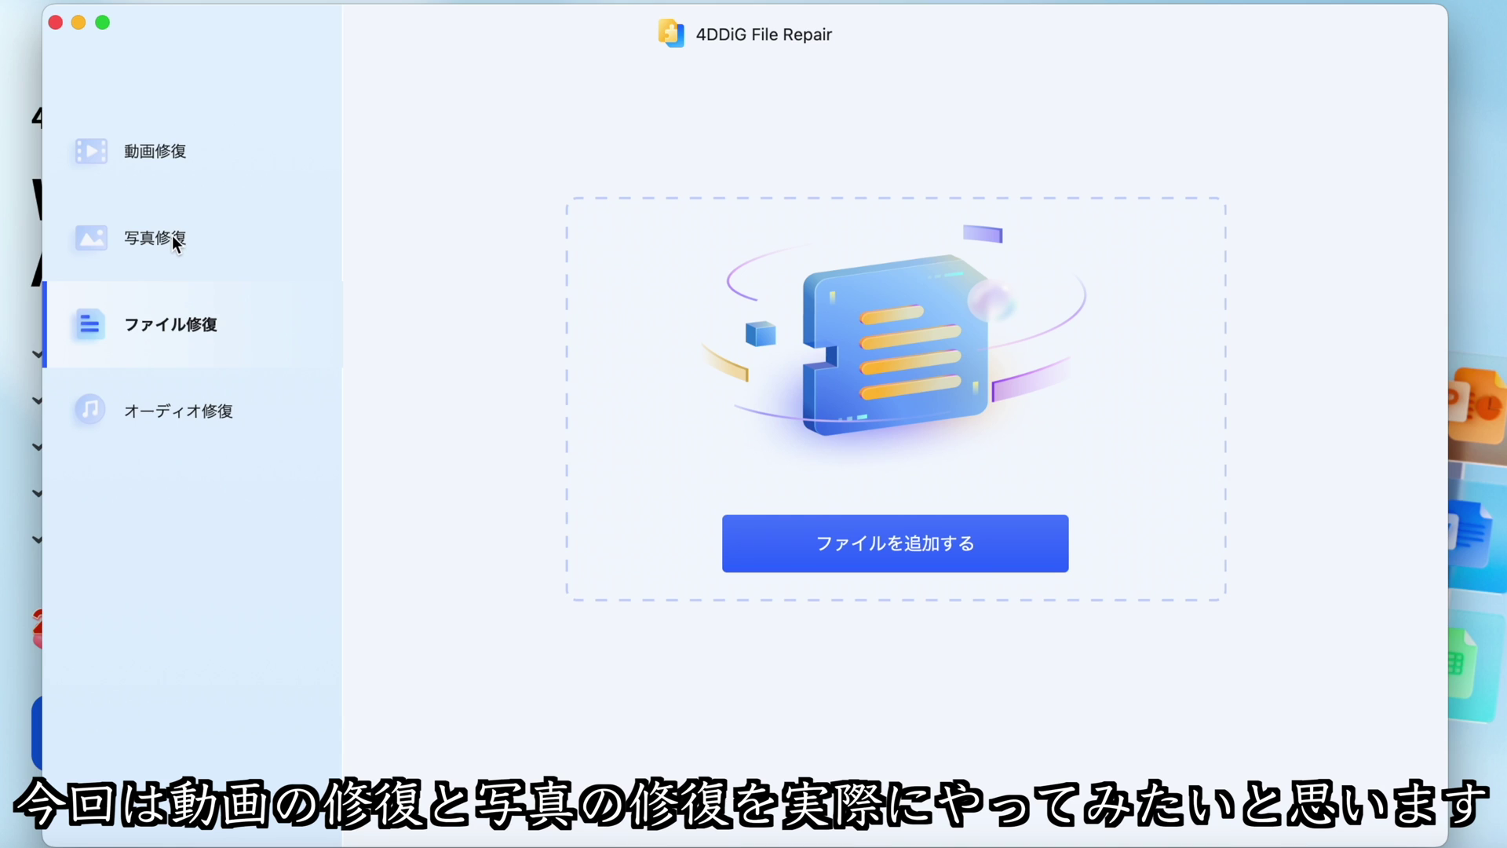
{"action": "left_click", "coordinate": [171, 161]}
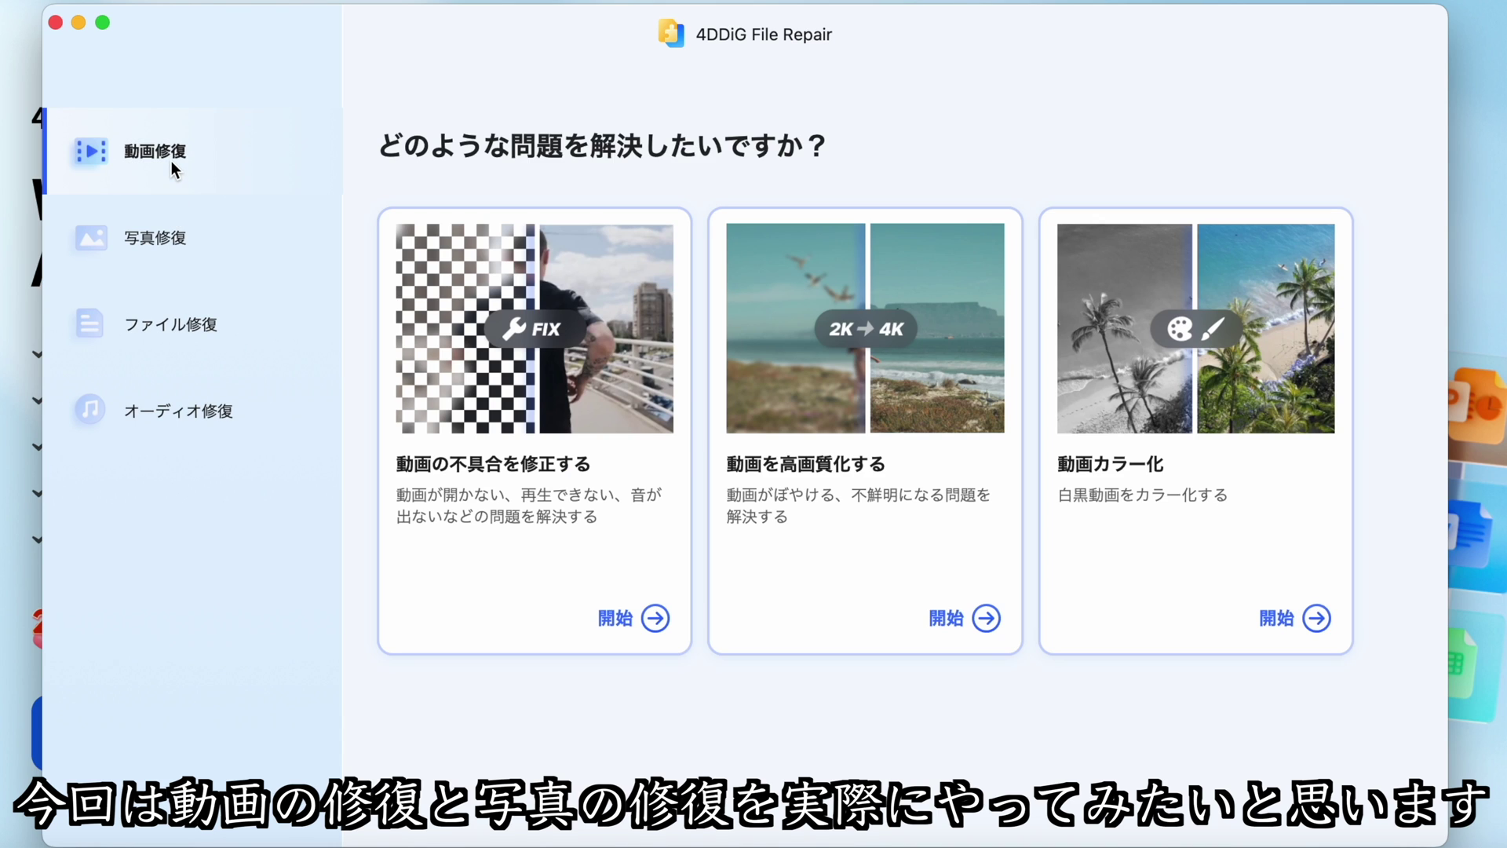
{"action": "left_click", "coordinate": [180, 248]}
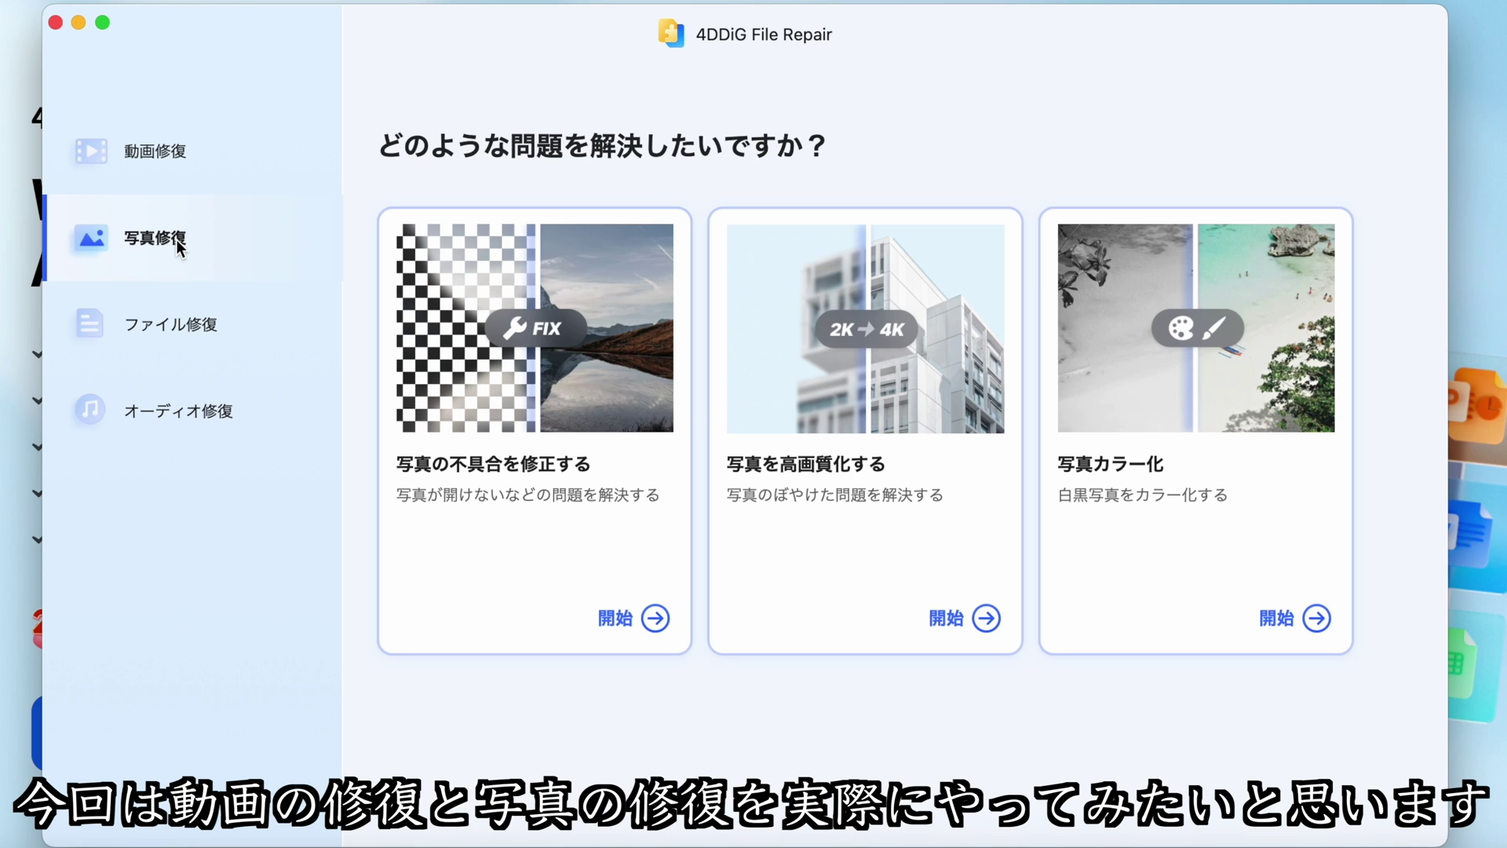
{"action": "left_click", "coordinate": [179, 162]}
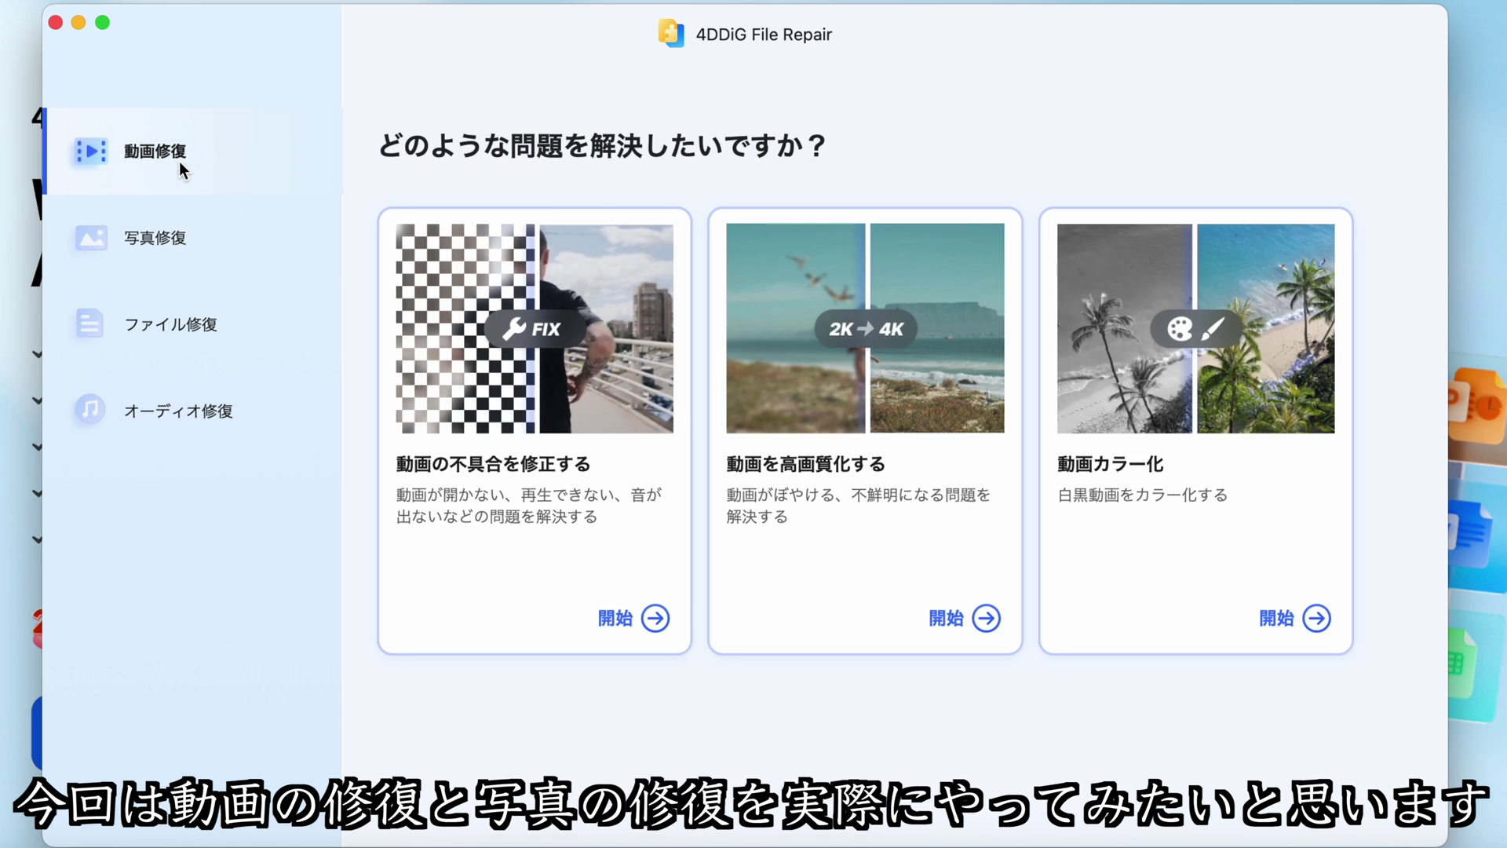
{"action": "left_click", "coordinate": [181, 246]}
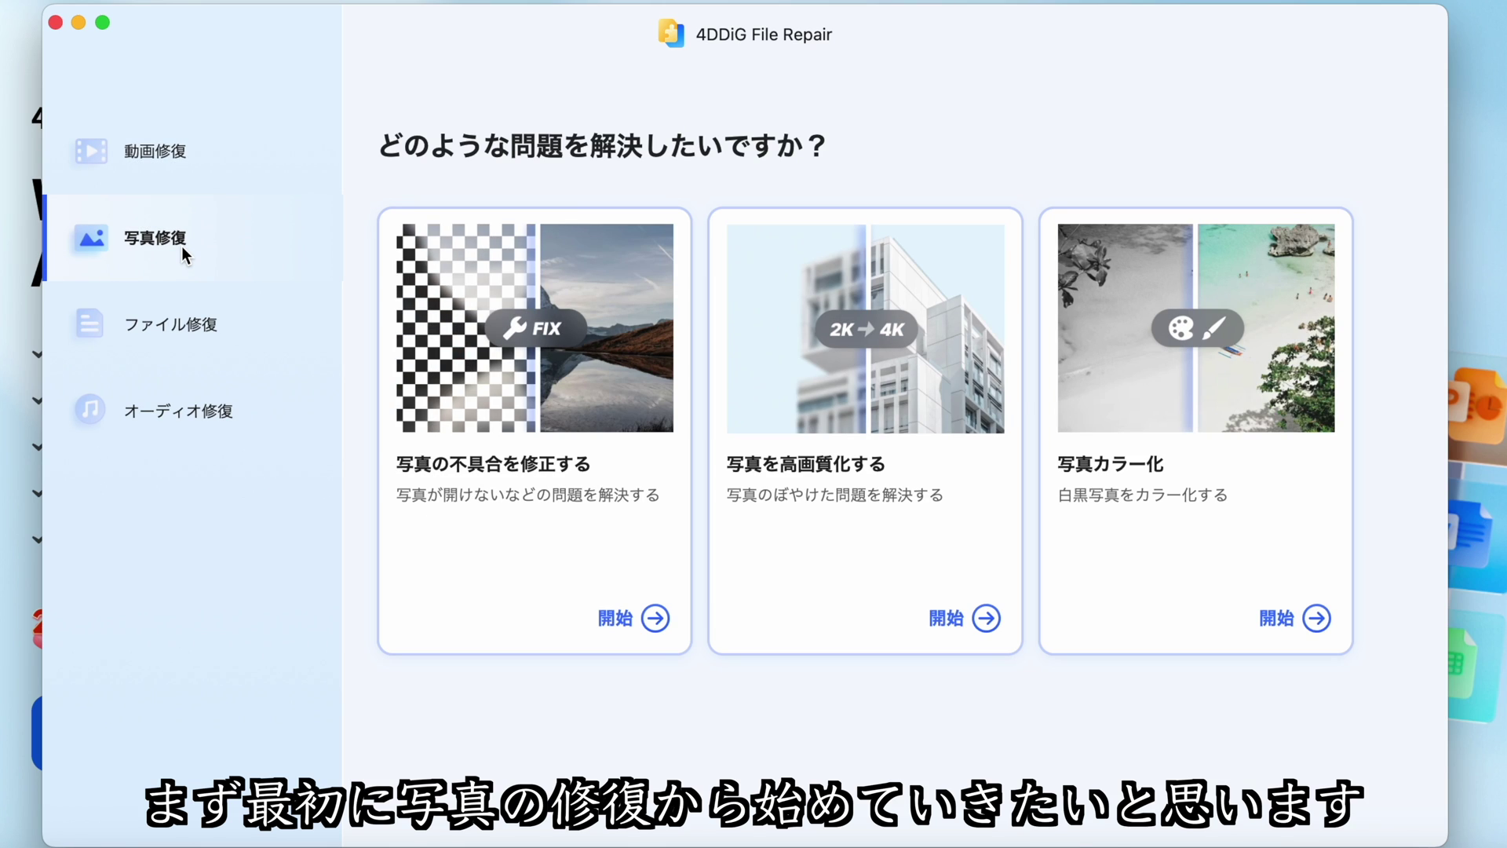
Open the カラー写真 folder in Finder and preview Screenshot_20240422_014842.jpg.
{"action": "double_click", "coordinate": [1480, 828]}
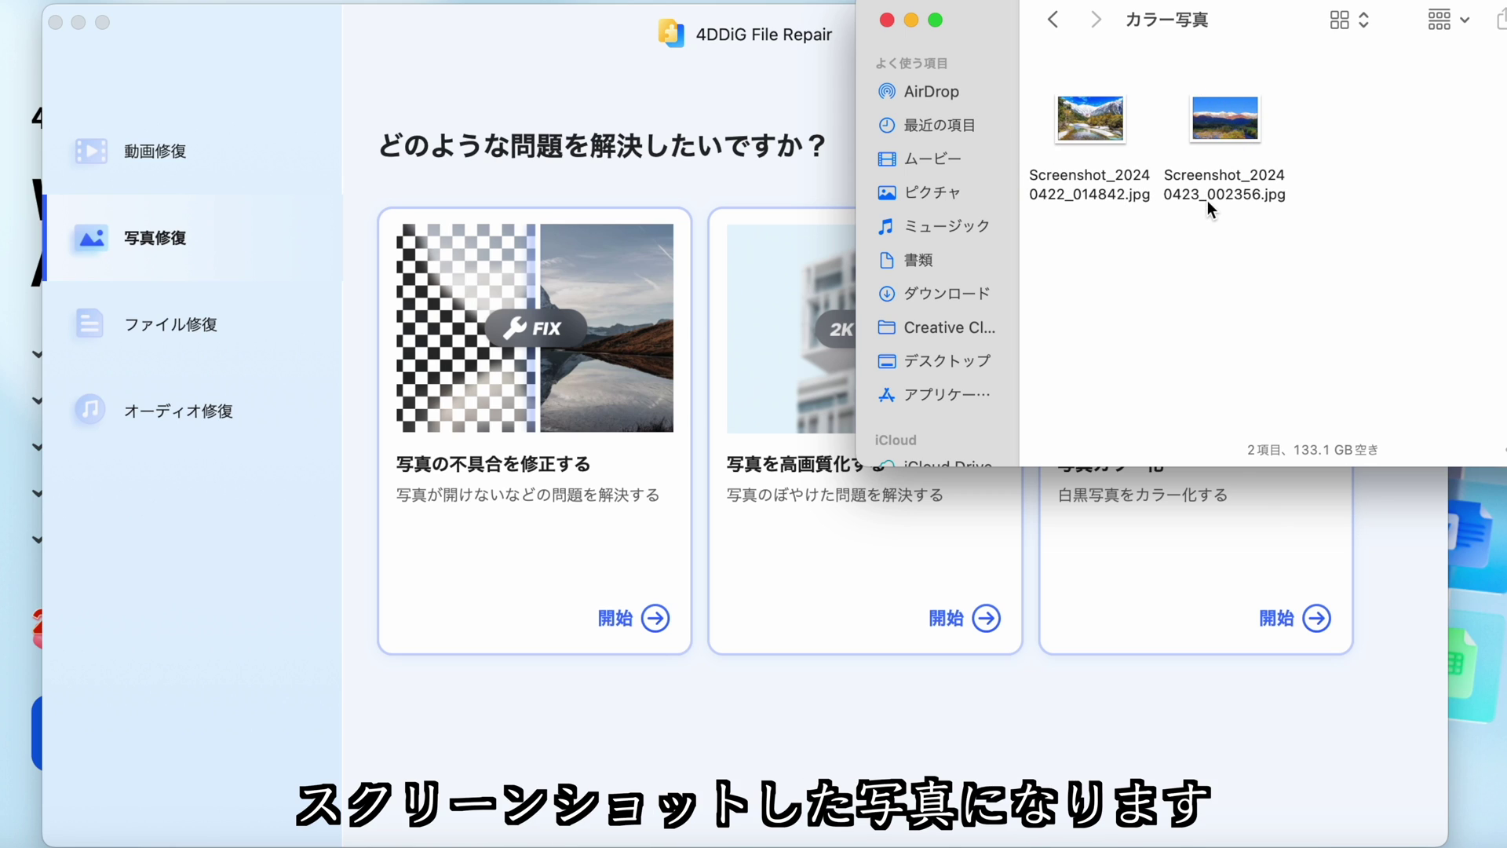
{"action": "left_click", "coordinate": [1105, 130]}
{"action": "key", "text": "space"}
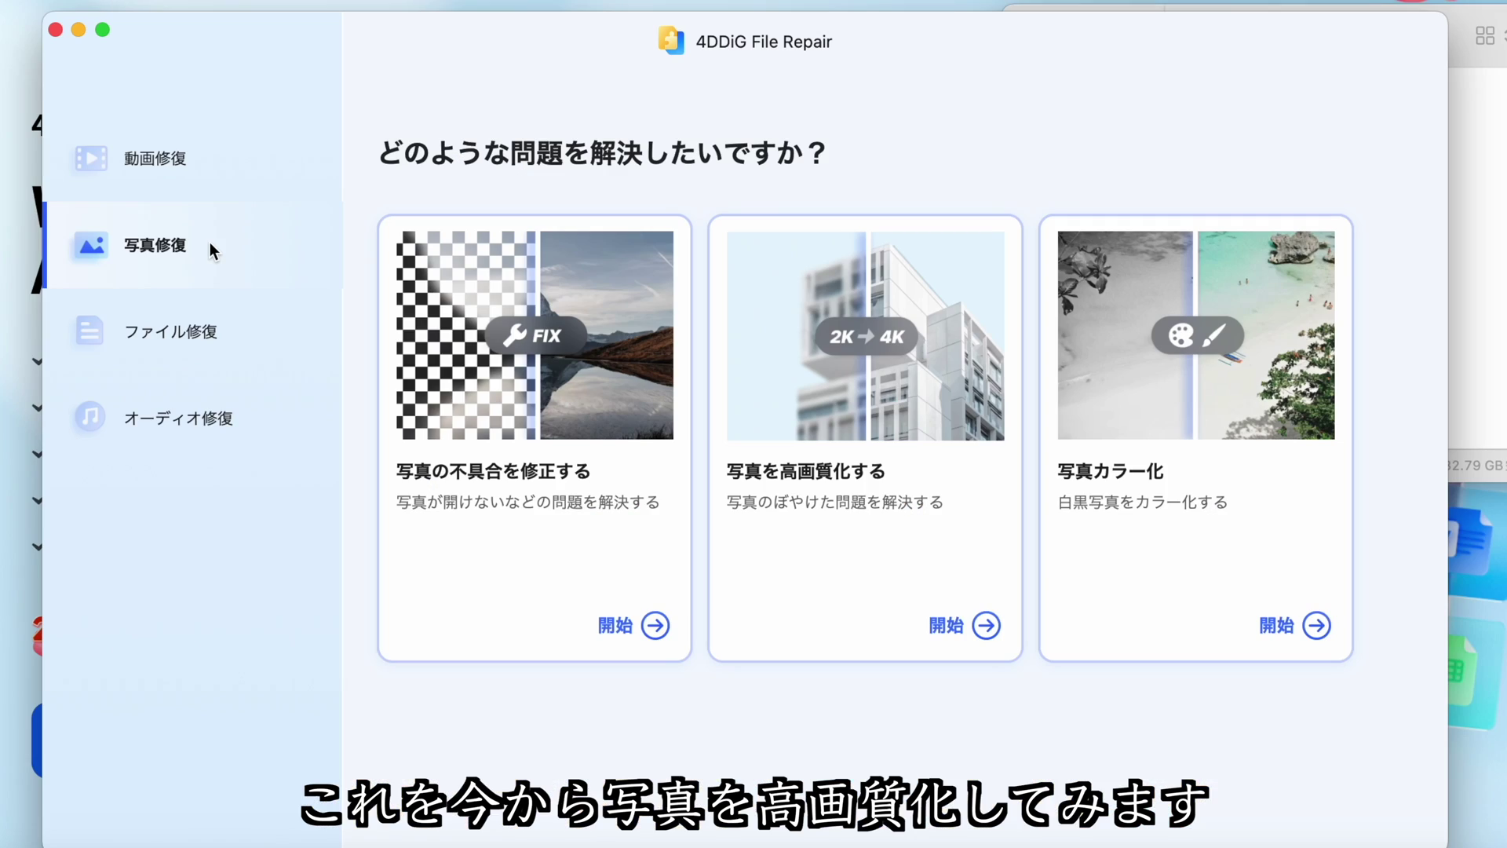
Start the photo quality enhancement tool (写真を高画質化する) from the photo repair section of 4DDiG File Repair.
{"action": "left_click", "coordinate": [186, 155]}
{"action": "left_click", "coordinate": [168, 247]}
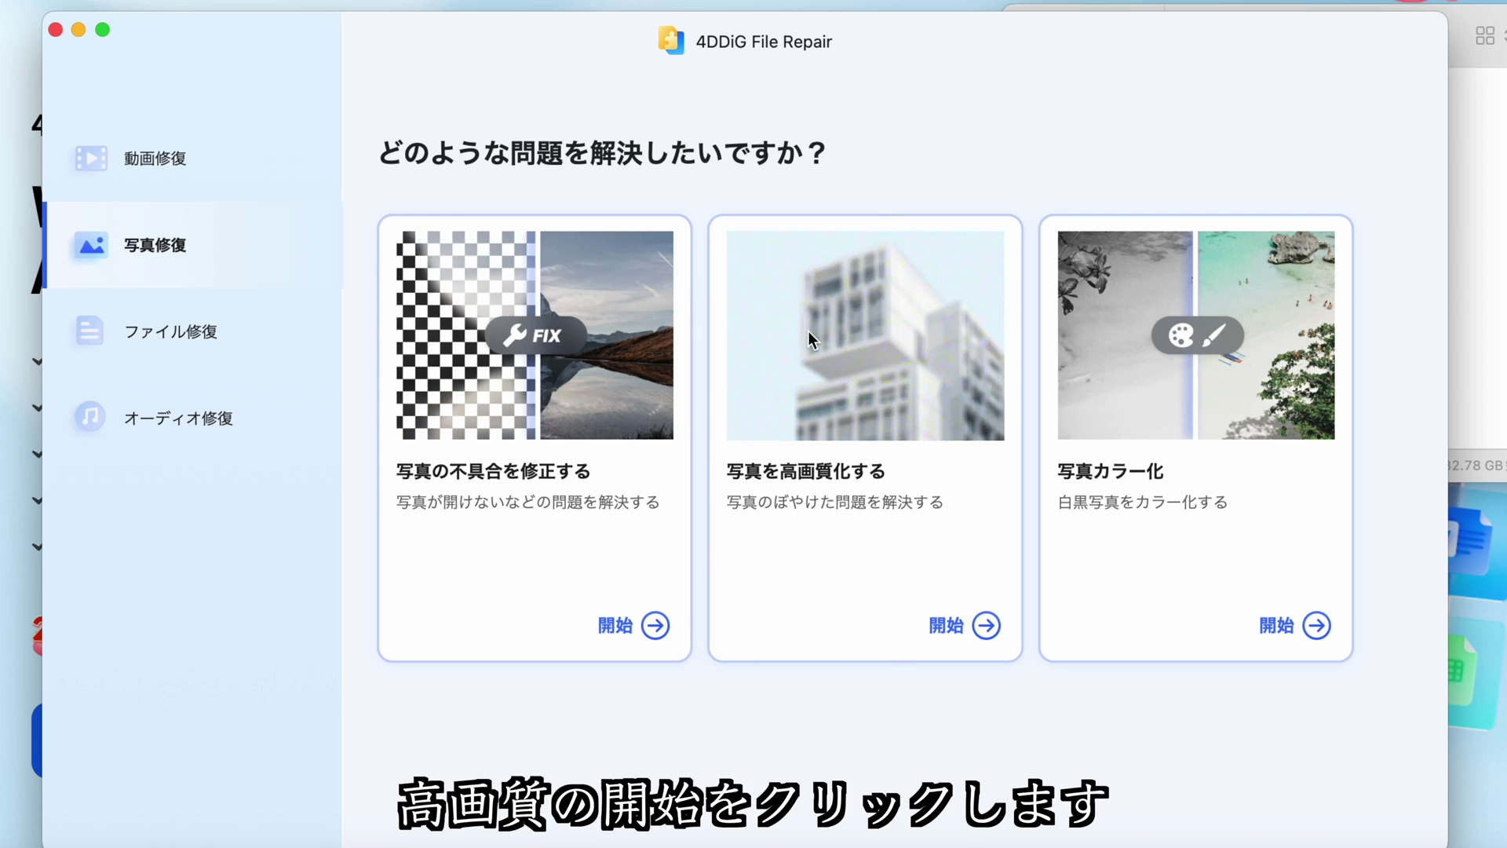
{"action": "left_click", "coordinate": [952, 625]}
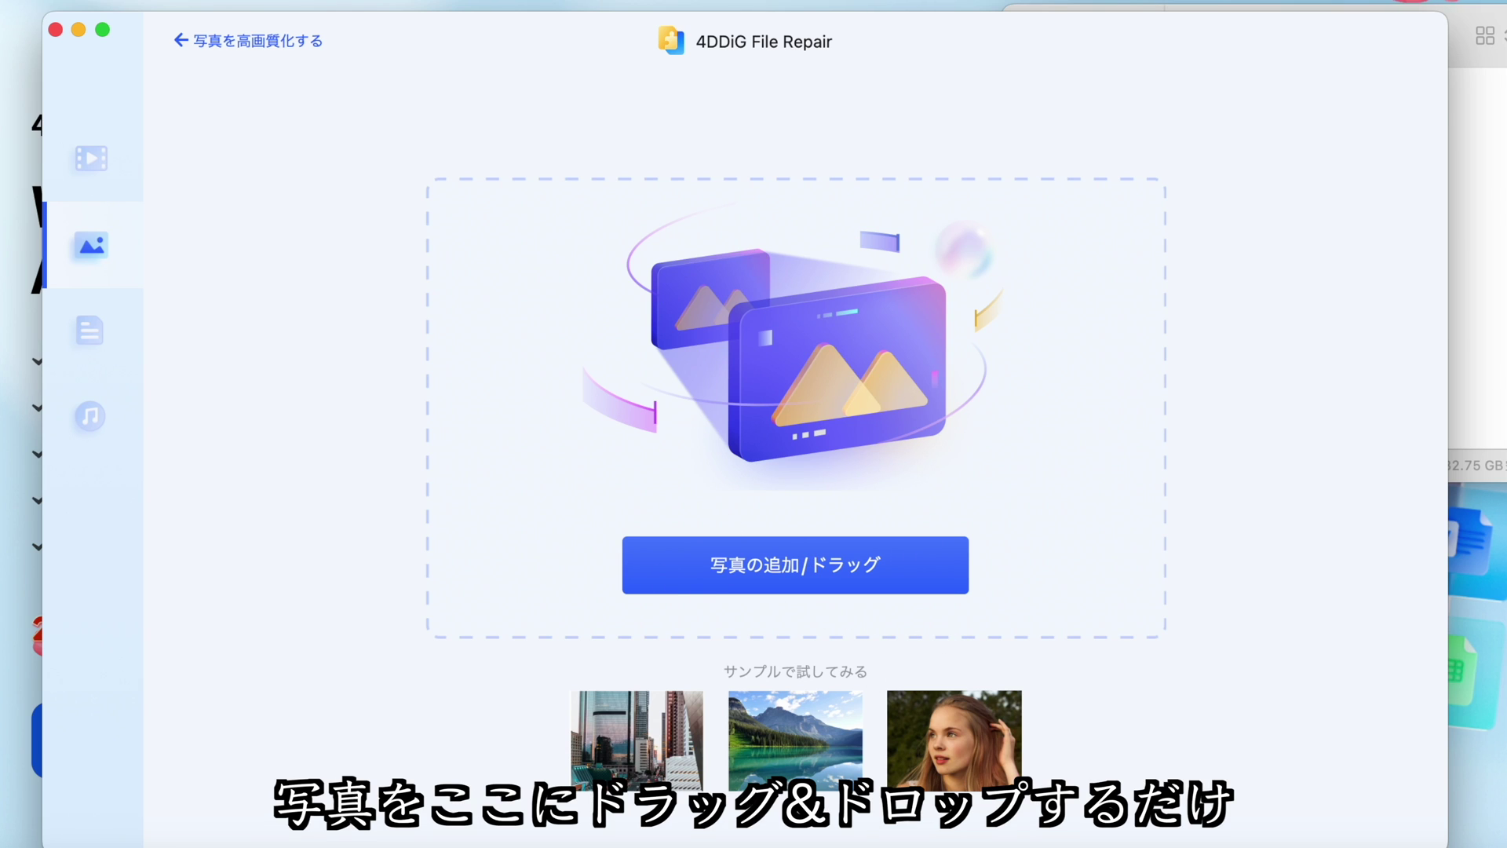
Add the mountain river screenshot from Finder and enhance it with the 一般 モデル at 200% (2160 x 1456).
{"action": "left_click", "coordinate": [1191, 269]}
{"action": "left_click_drag", "start_coordinate": [1248, 134], "coordinate": [770, 339]}
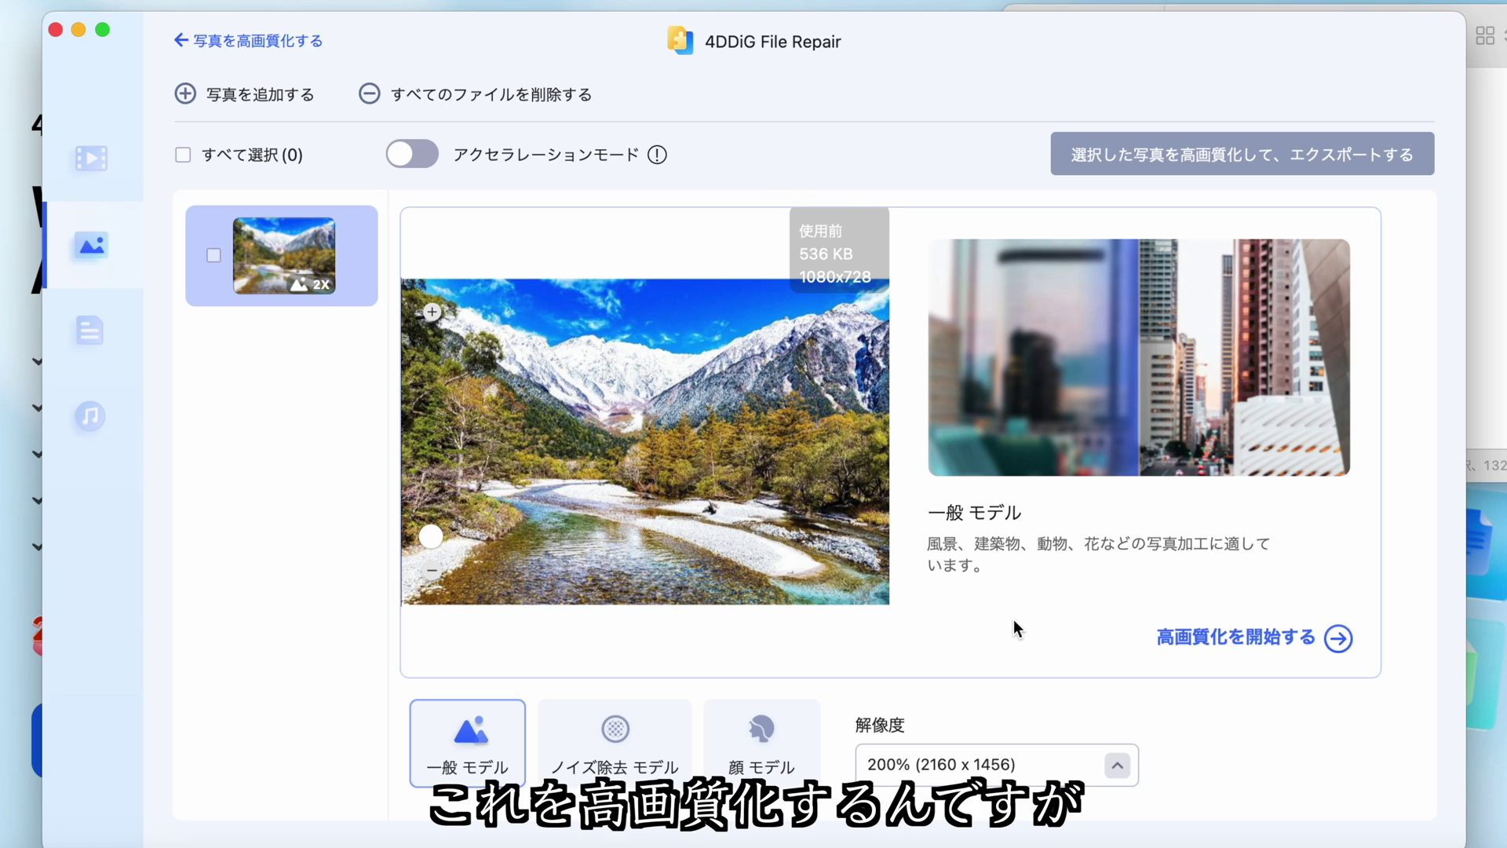
{"action": "left_click", "coordinate": [1264, 639]}
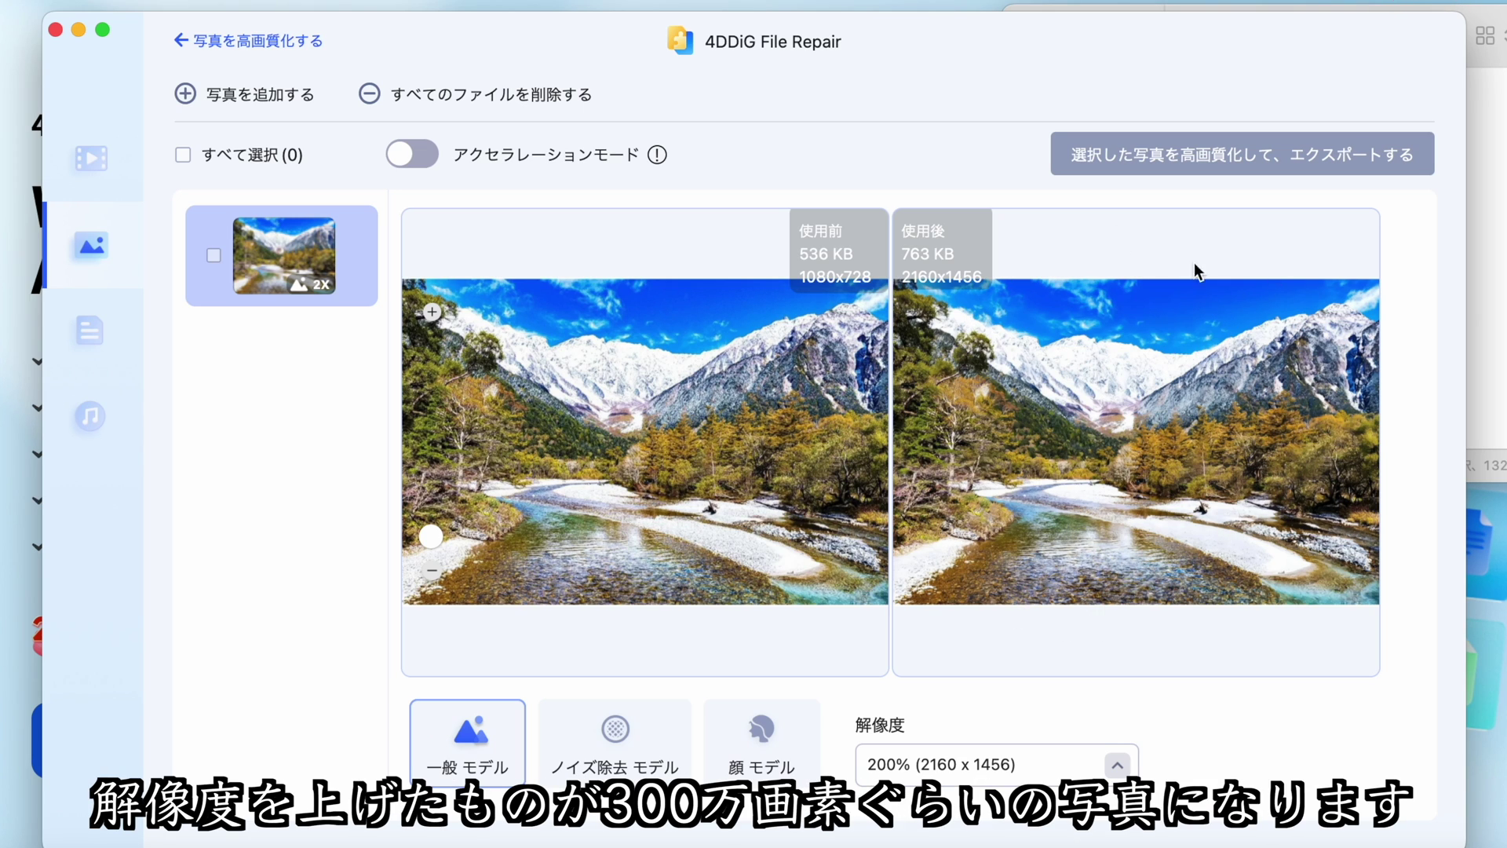
Compare the detail of the trees and mountains in the original and enhanced photo at several magnifications.
{"action": "scroll", "coordinate": [663, 468], "scroll_direction": "up", "scroll_amount": 3}
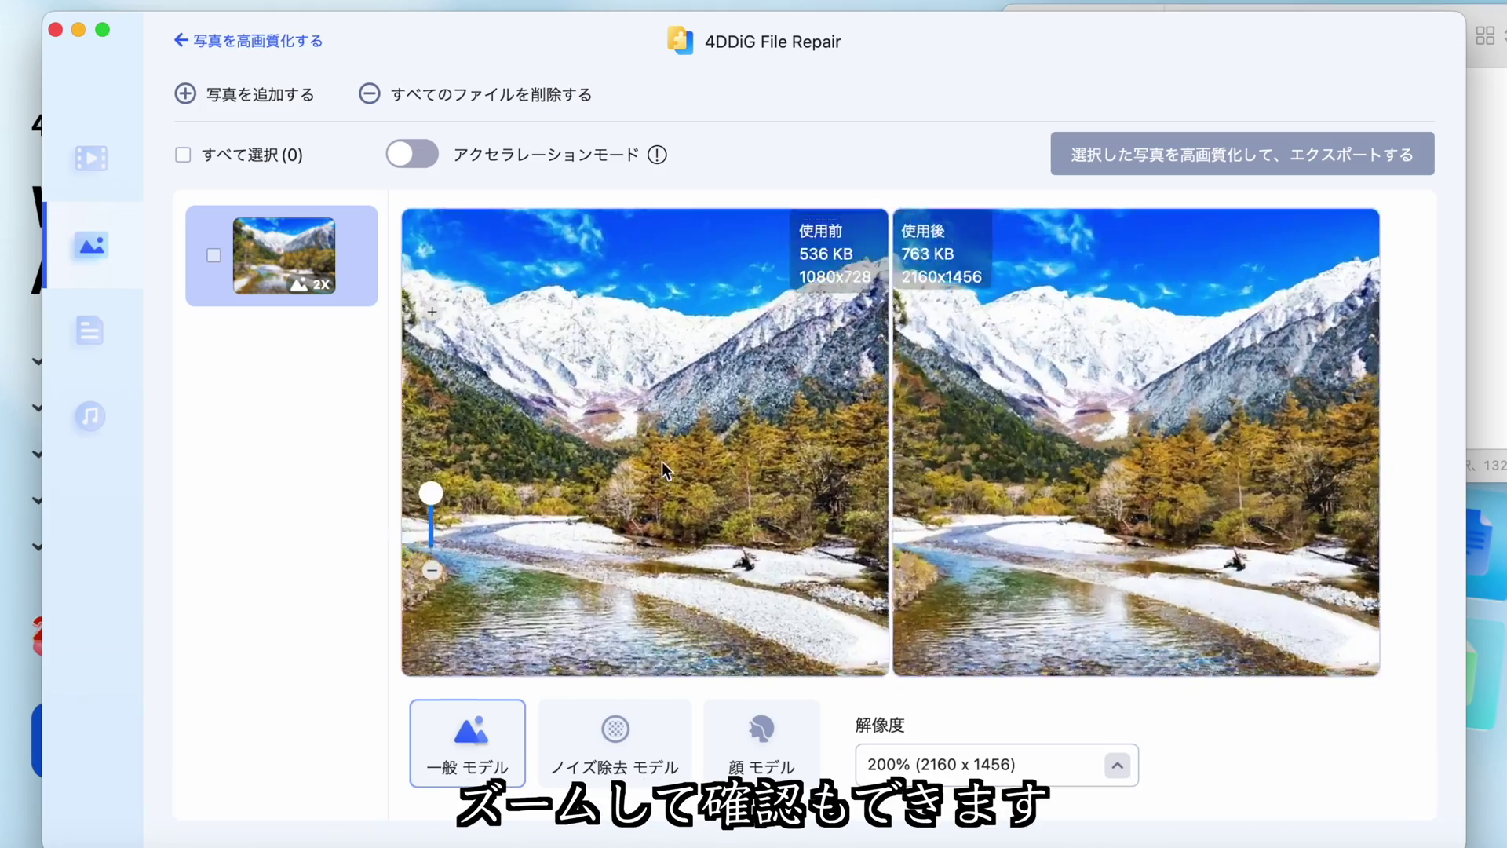
{"action": "scroll", "coordinate": [662, 462], "scroll_direction": "up", "scroll_amount": 2}
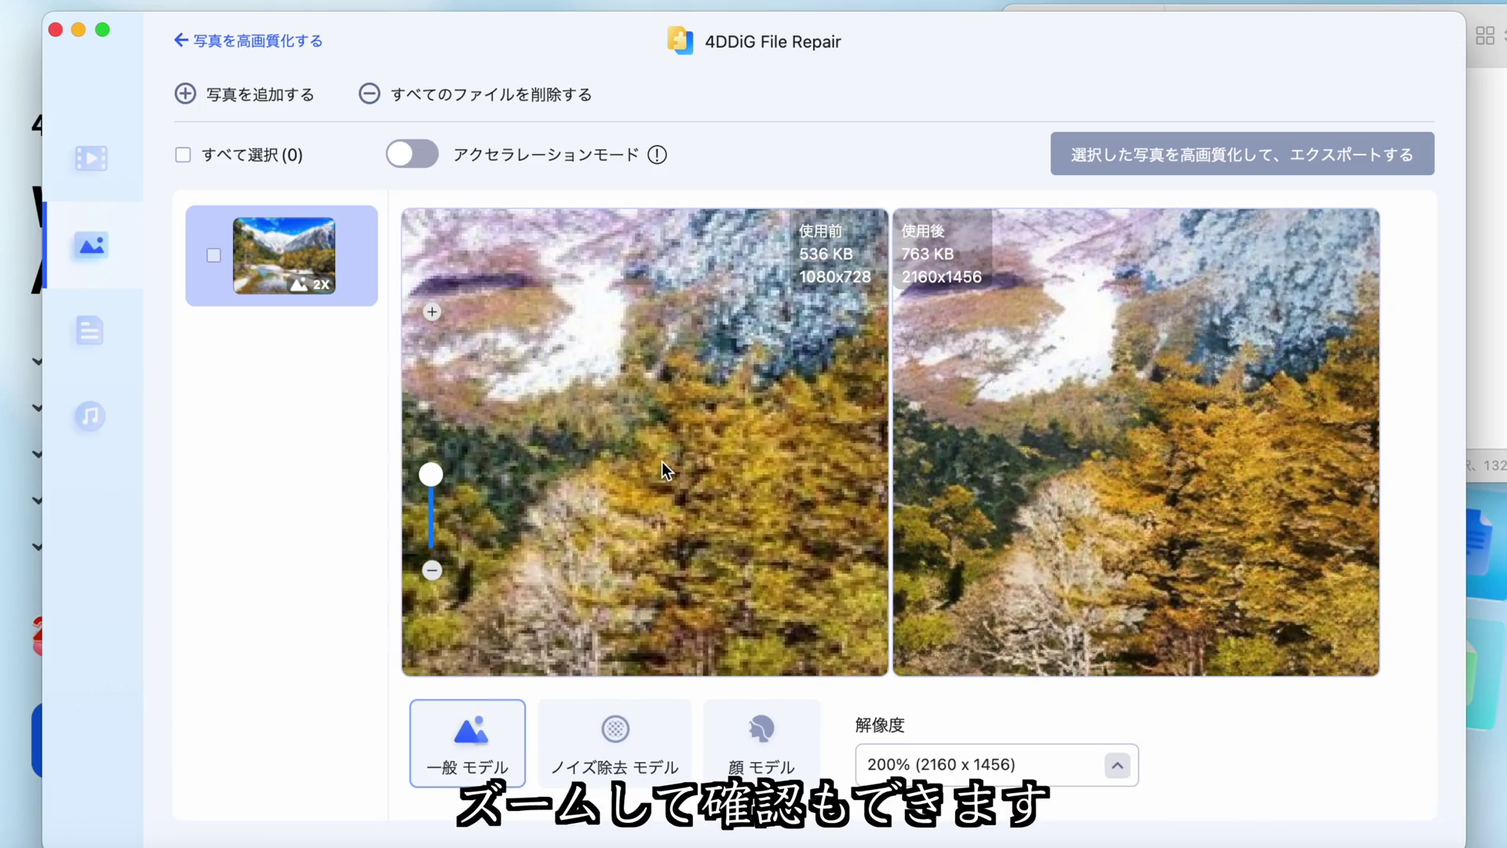
{"action": "scroll", "coordinate": [662, 462], "scroll_direction": "down", "scroll_amount": 3}
{"action": "scroll", "coordinate": [662, 461], "scroll_direction": "up", "scroll_amount": 5}
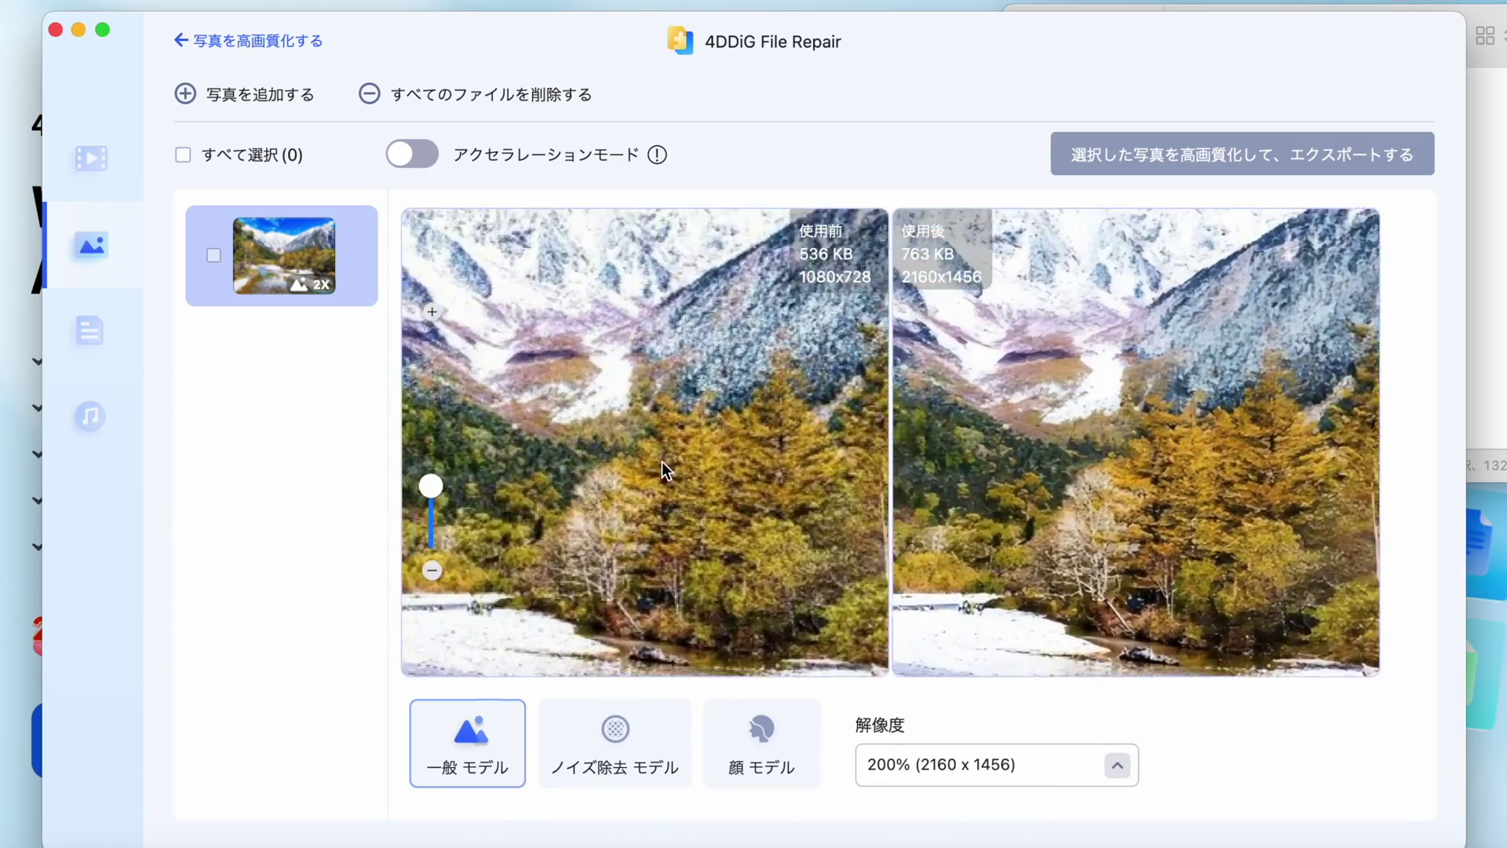
{"action": "scroll", "coordinate": [662, 462], "scroll_direction": "up", "scroll_amount": 3}
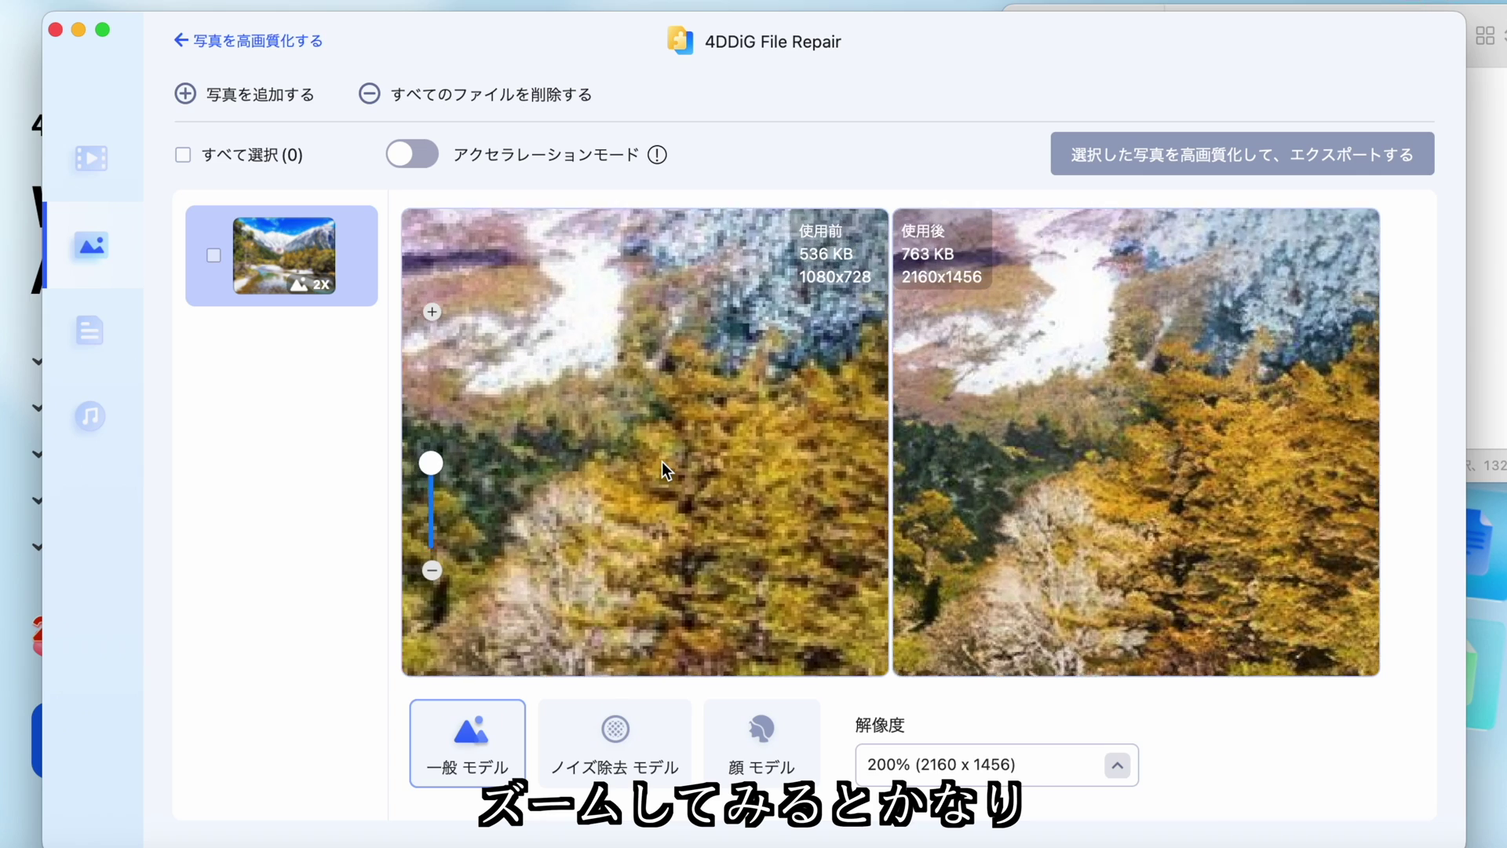
{"action": "scroll", "coordinate": [661, 461], "scroll_direction": "down", "scroll_amount": 4}
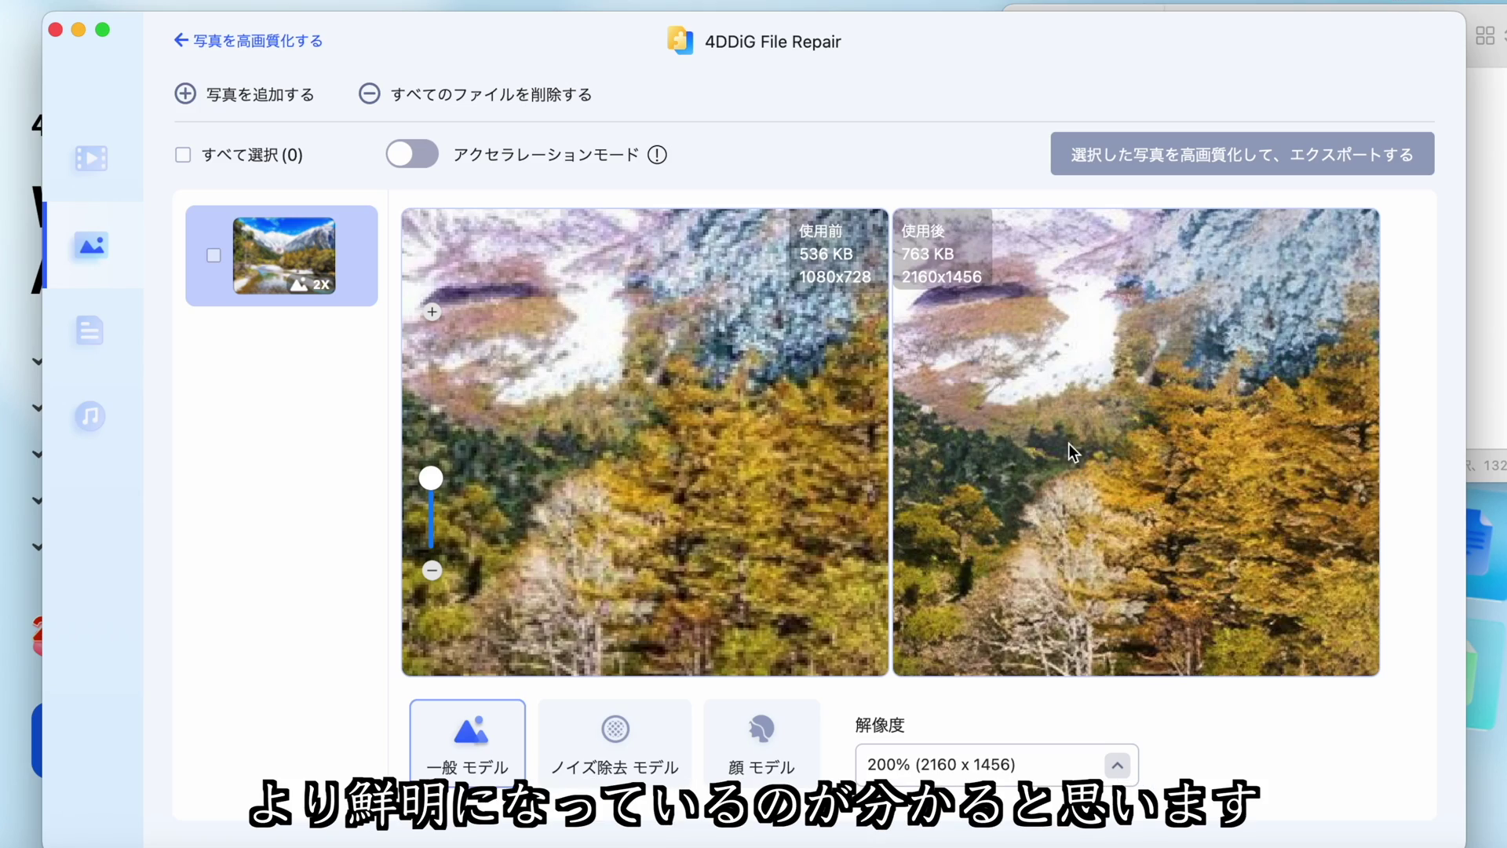
{"action": "scroll", "coordinate": [624, 418], "scroll_direction": "down", "scroll_amount": 4}
{"action": "scroll", "coordinate": [623, 414], "scroll_direction": "down", "scroll_amount": 2}
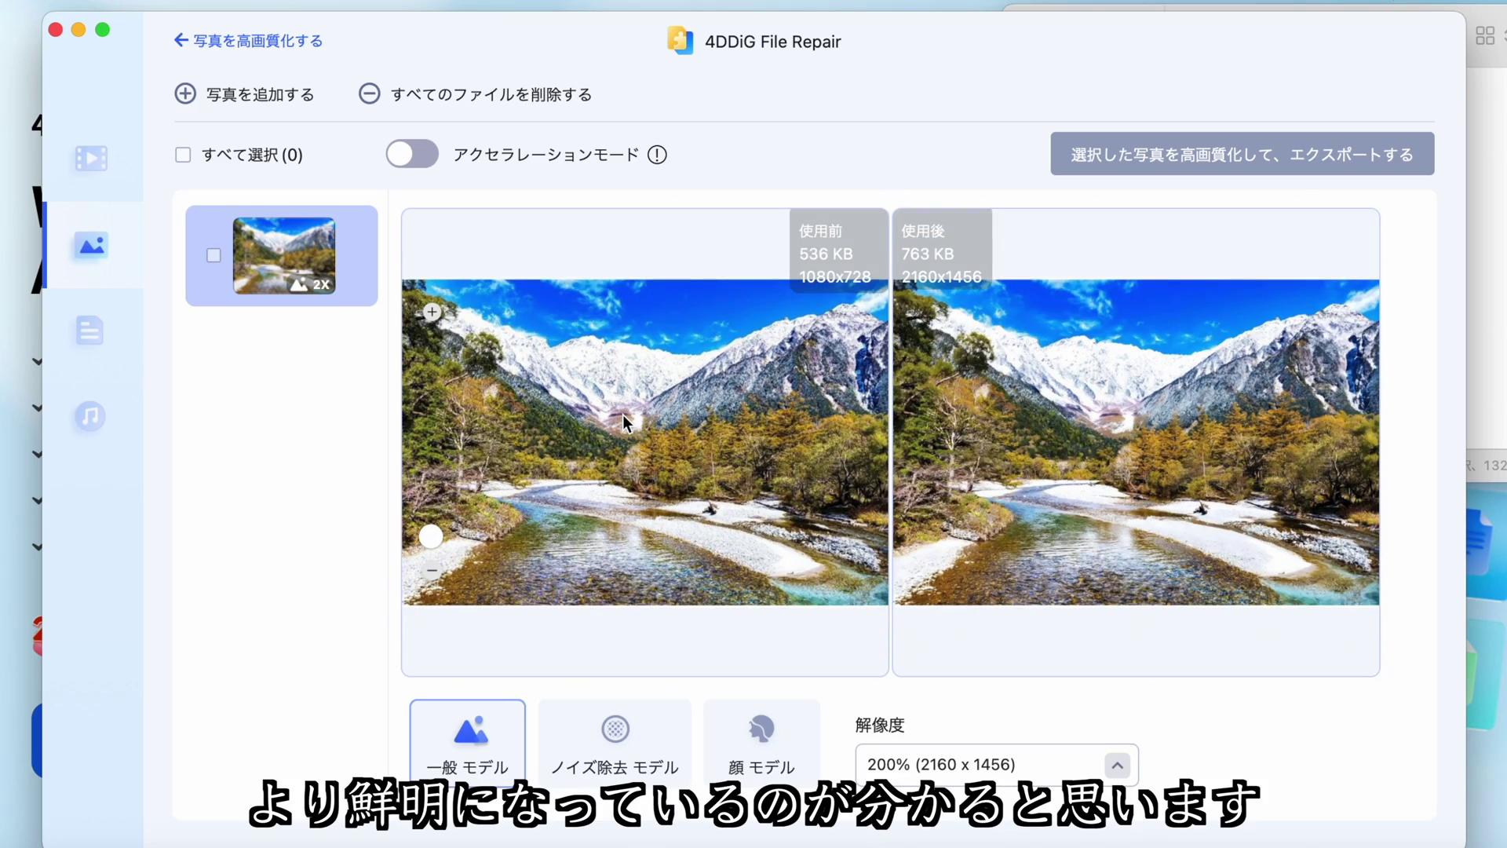
{"action": "scroll", "coordinate": [623, 415], "scroll_direction": "up", "scroll_amount": 10}
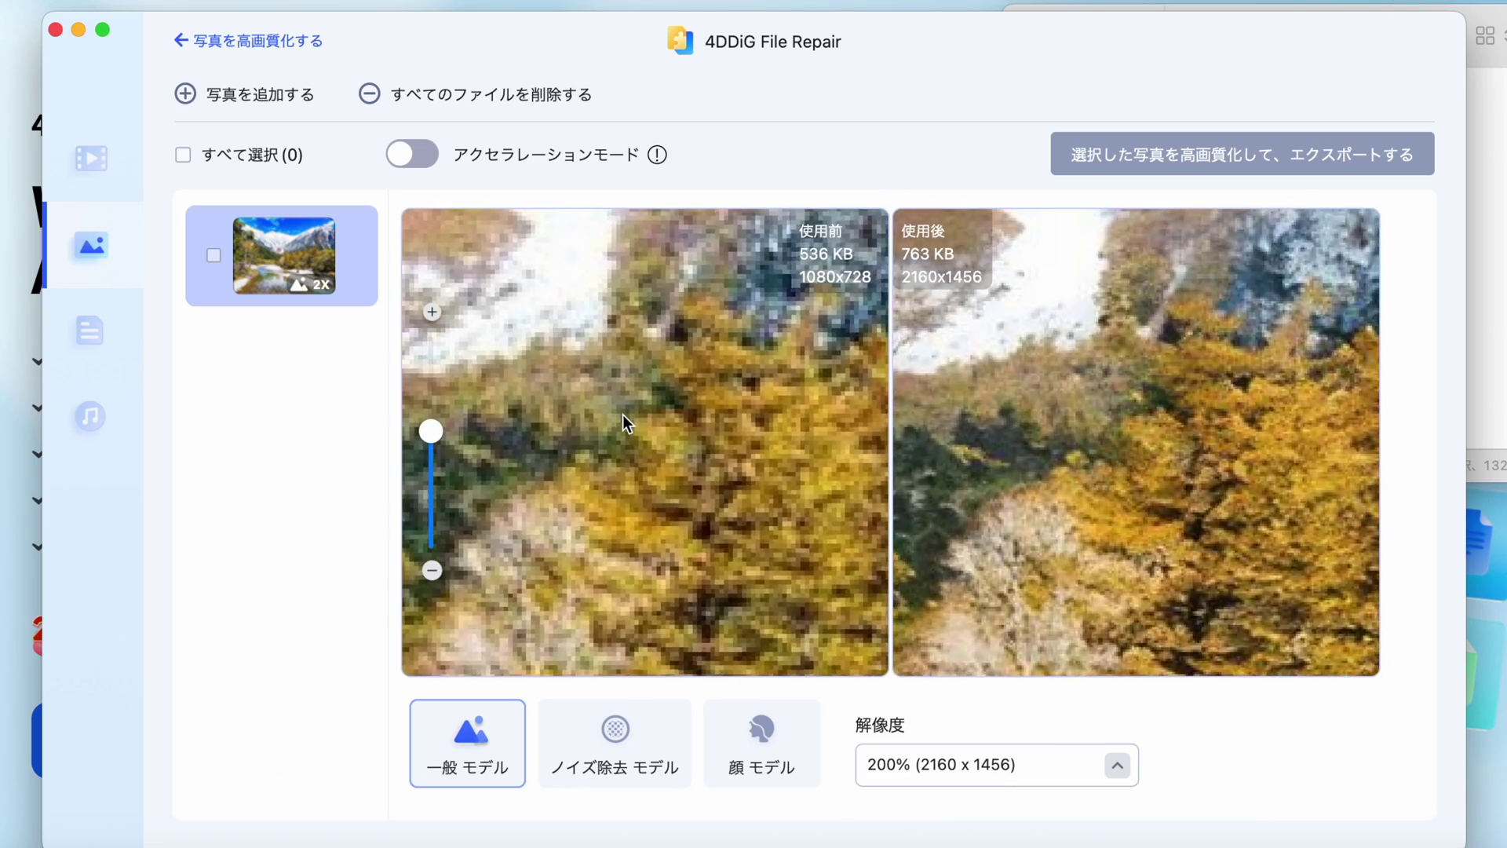
{"action": "scroll", "coordinate": [623, 414], "scroll_direction": "up", "scroll_amount": 2}
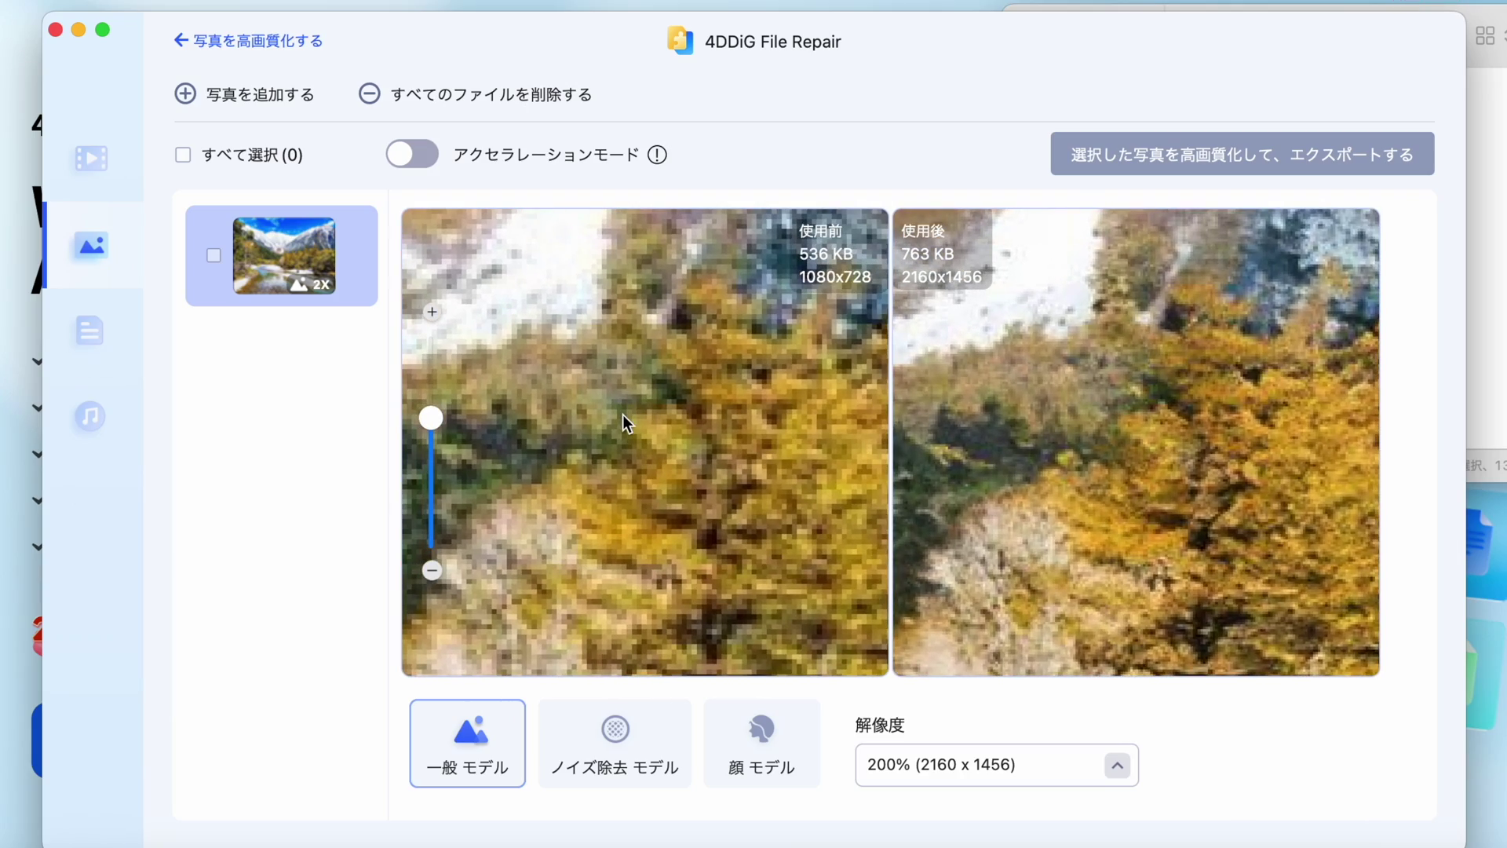
Select the mountain river photo and enhance it again with the 一般 モデル at 300% (3240 x 2184).
{"action": "scroll", "coordinate": [624, 414], "scroll_direction": "down", "scroll_amount": 12}
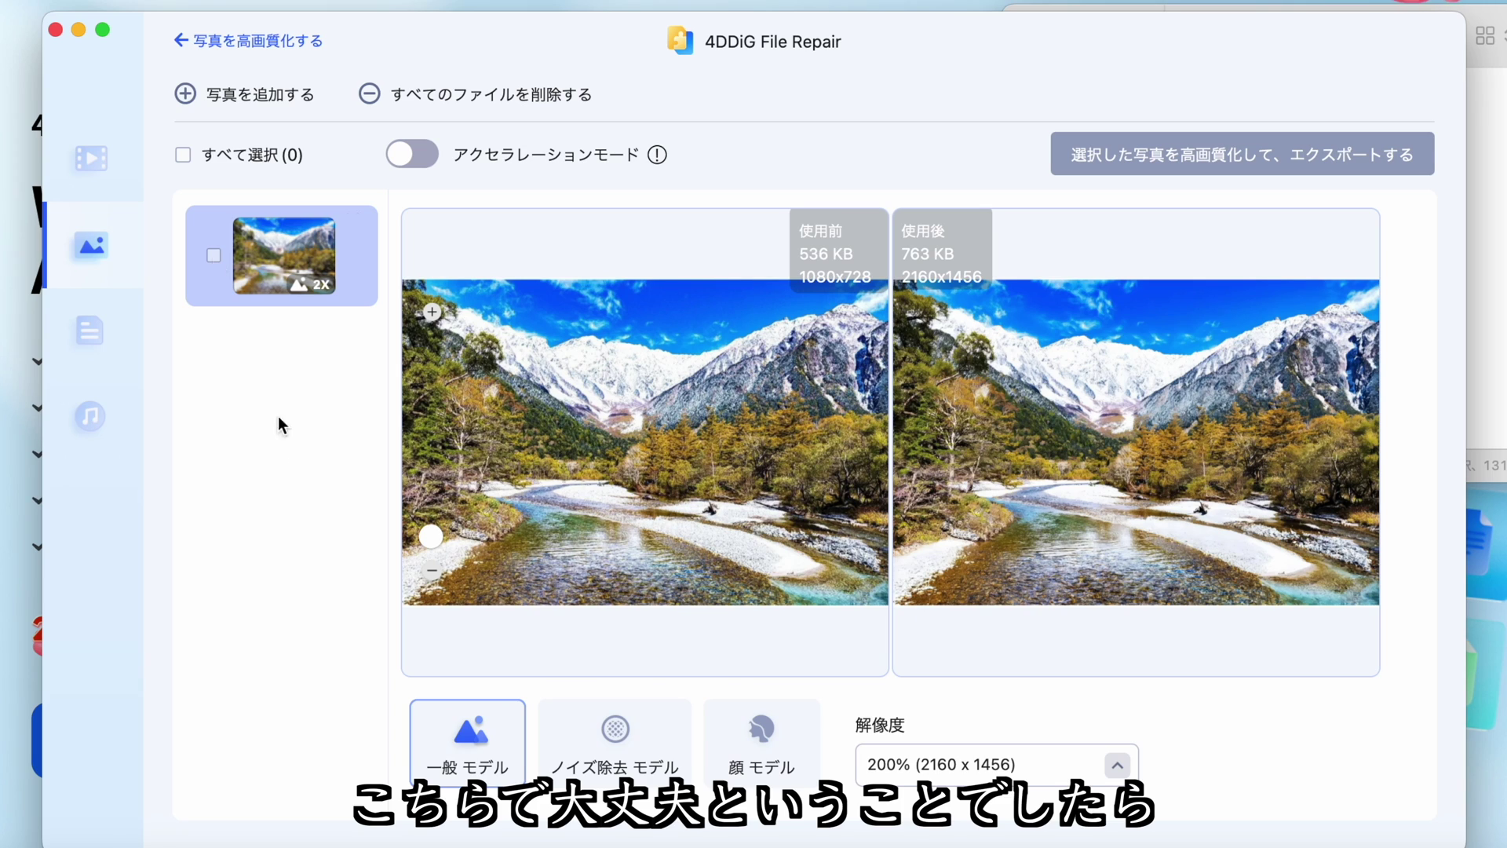
{"action": "left_click", "coordinate": [214, 259]}
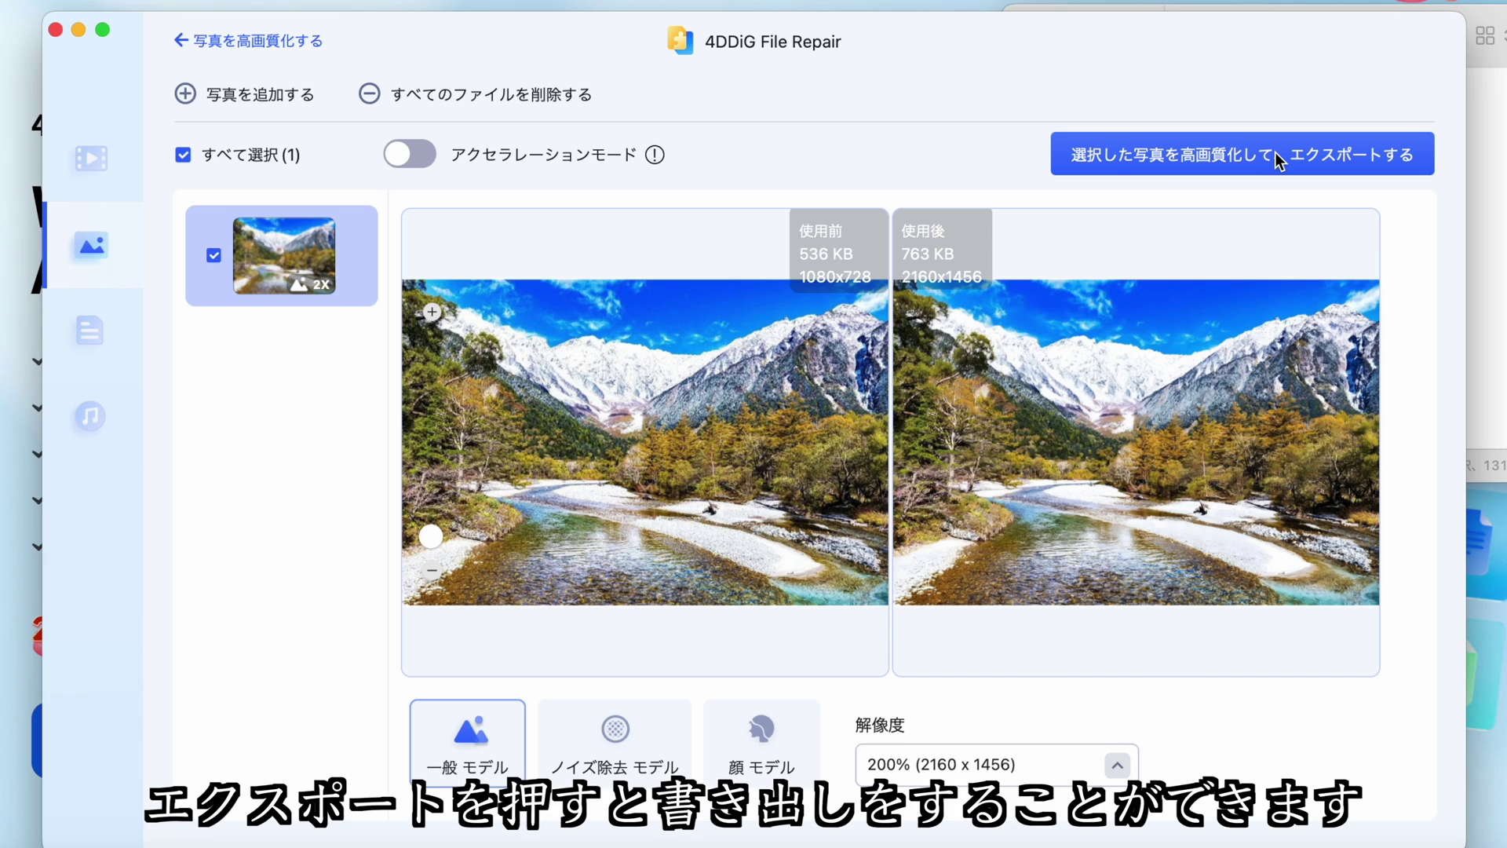
{"action": "left_click", "coordinate": [1117, 765]}
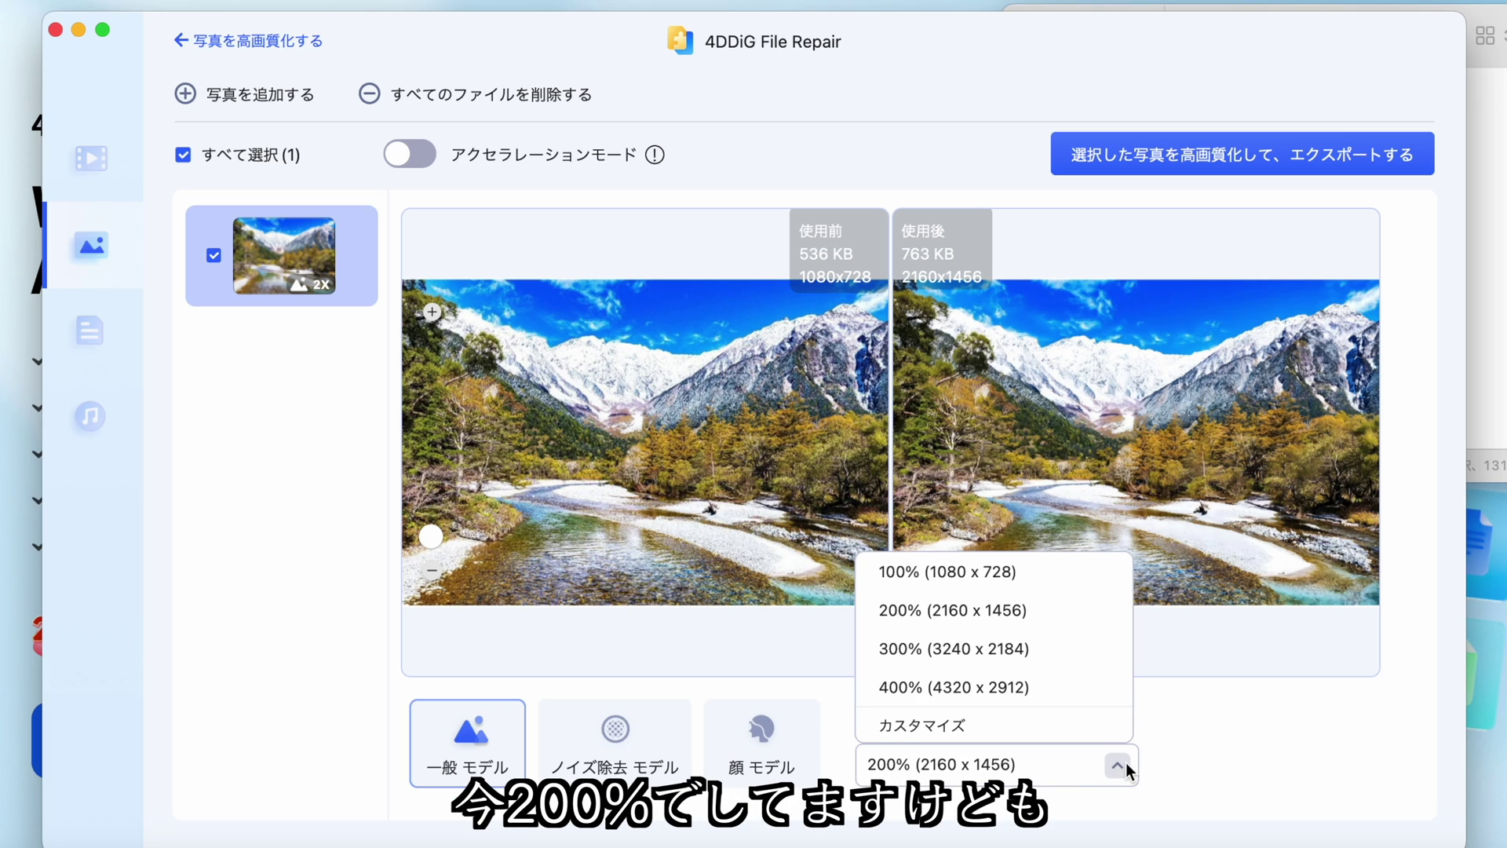
{"action": "left_click", "coordinate": [1054, 656]}
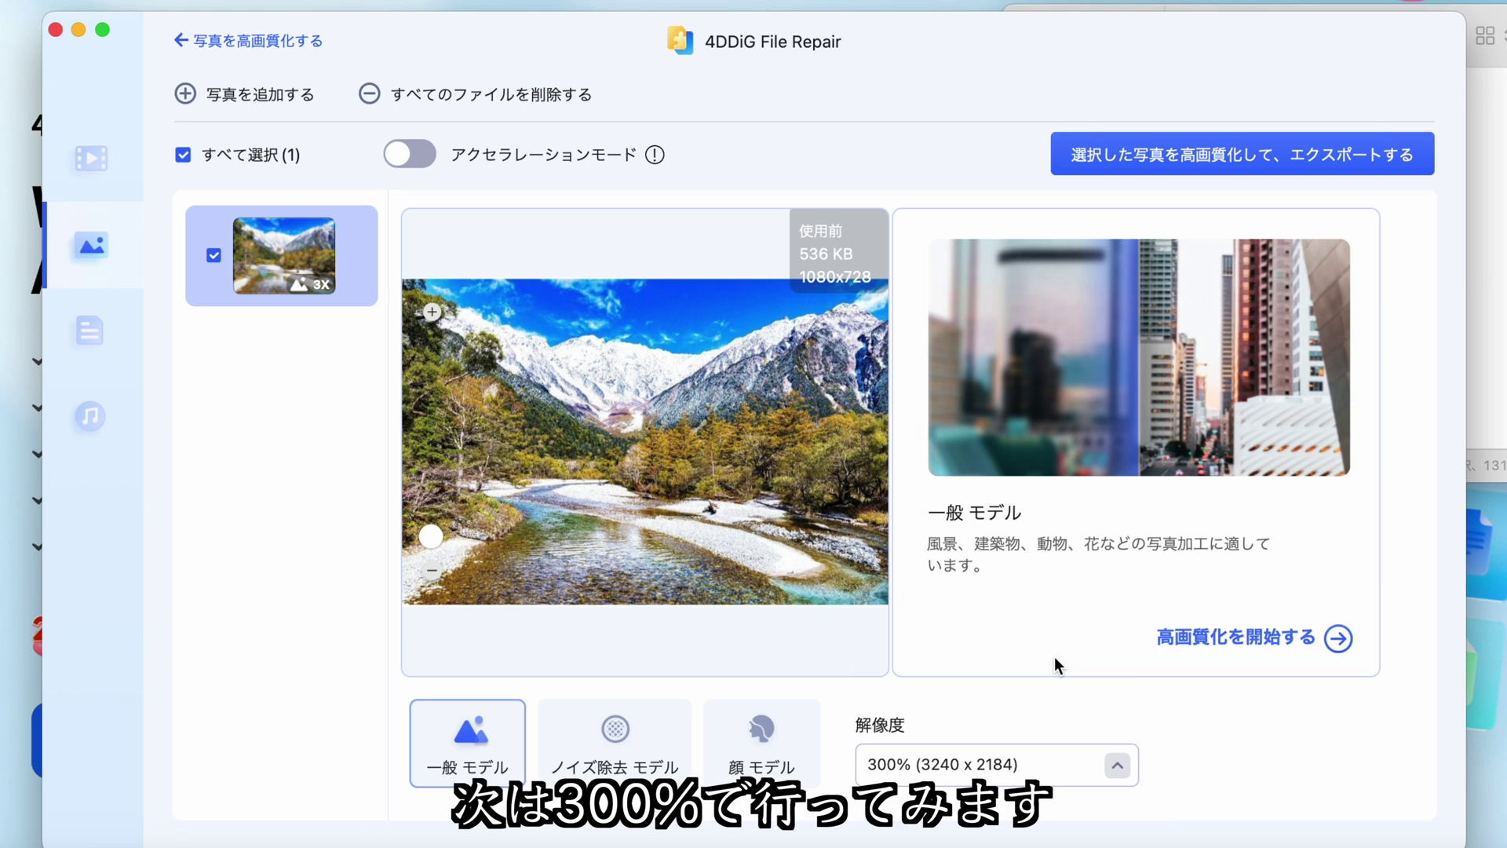
{"action": "left_click", "coordinate": [1255, 637]}
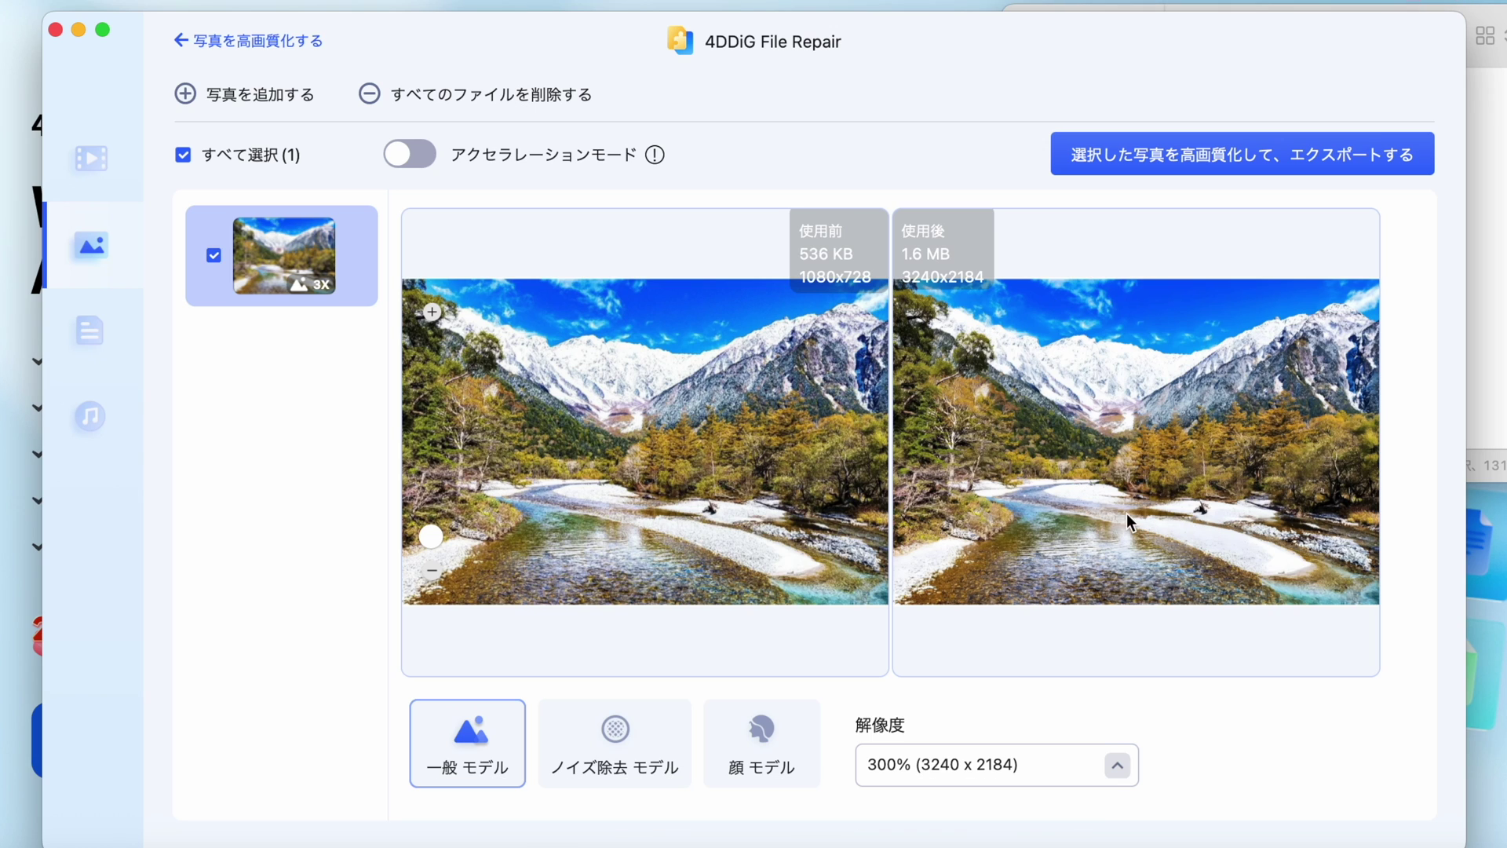
Compare the trees in the original and 300% versions, export the enhanced photo to 名称未設定フォルダ and show the result in Finder.
{"action": "scroll", "coordinate": [637, 423], "scroll_direction": "up", "scroll_amount": 5}
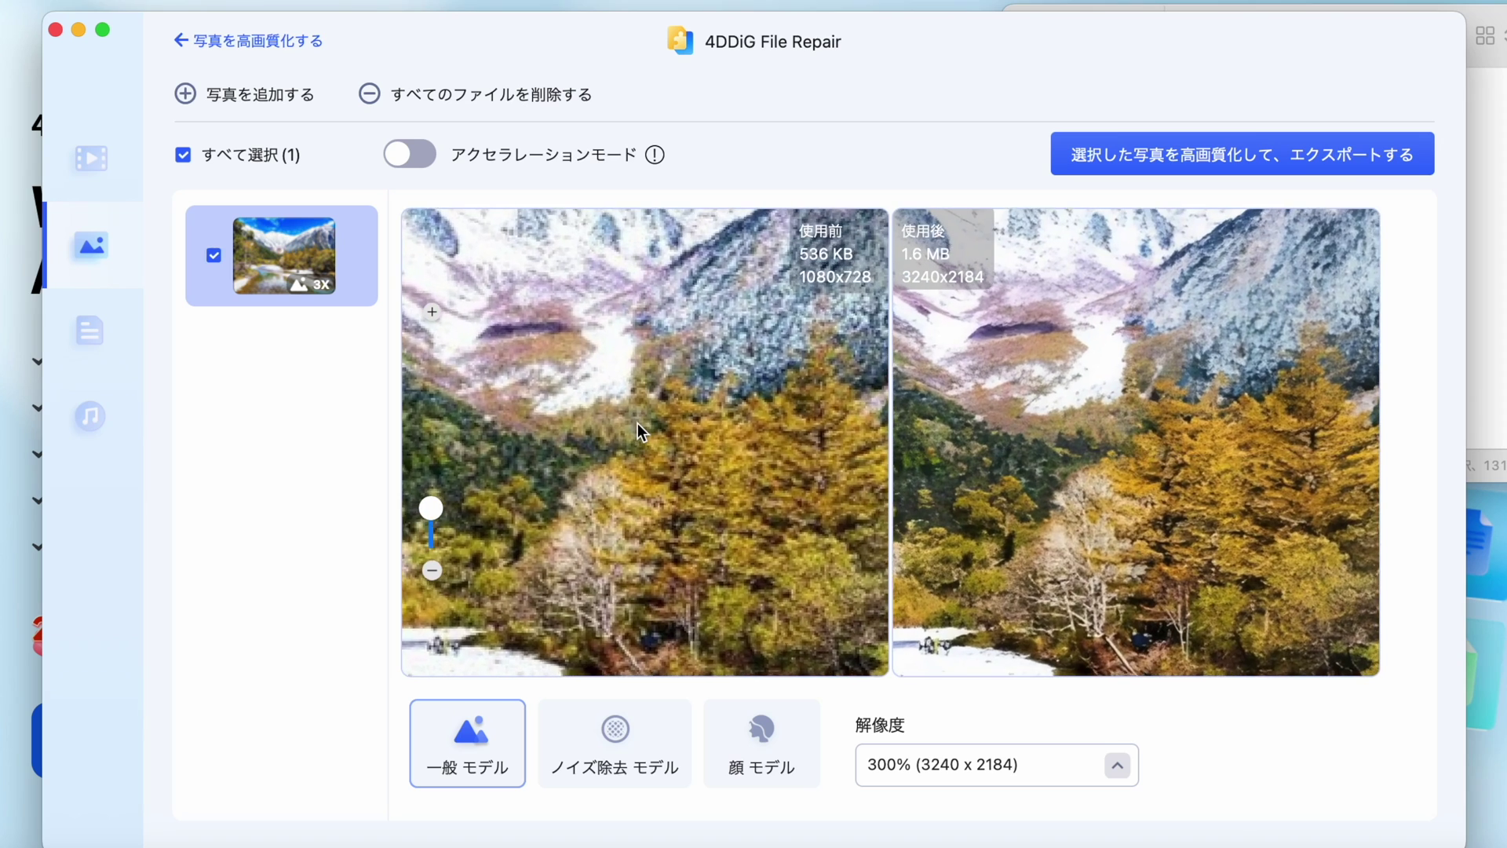
{"action": "scroll", "coordinate": [638, 424], "scroll_direction": "up", "scroll_amount": 3}
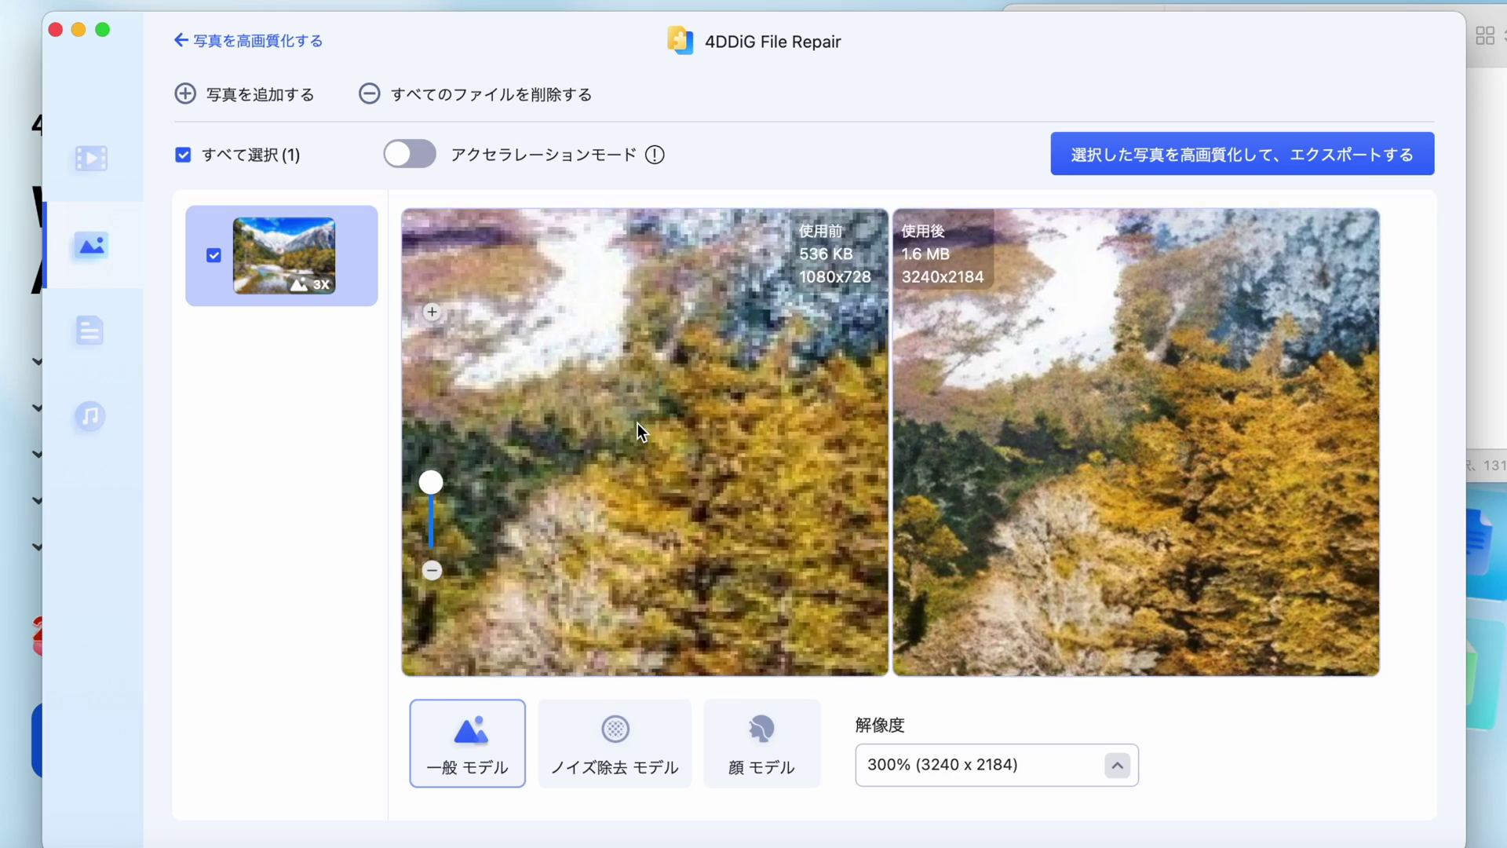
{"action": "scroll", "coordinate": [637, 432], "scroll_direction": "up", "scroll_amount": 2}
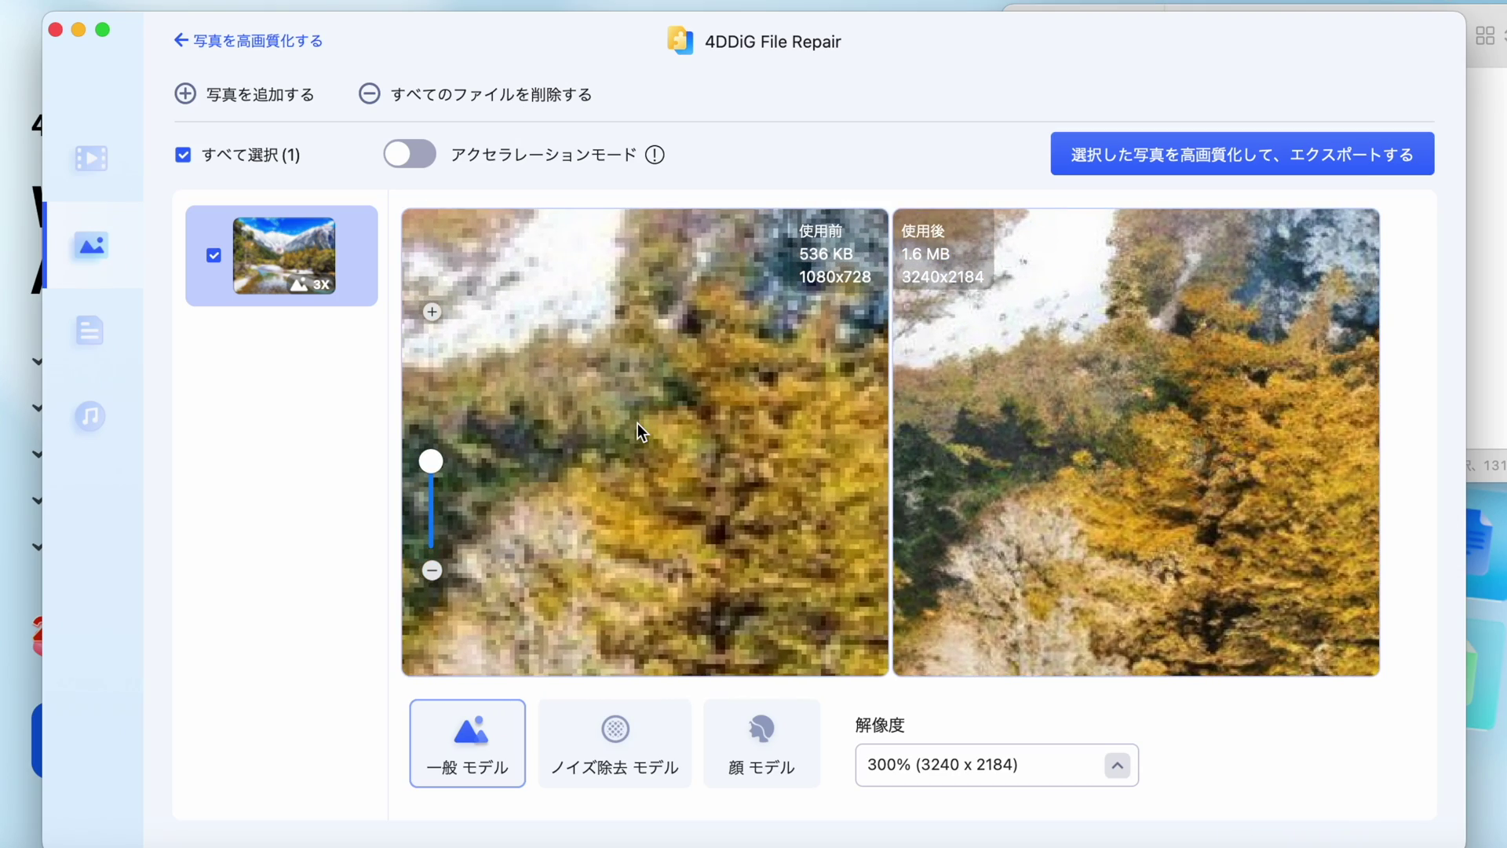
{"action": "scroll", "coordinate": [638, 422], "scroll_direction": "down", "scroll_amount": 10}
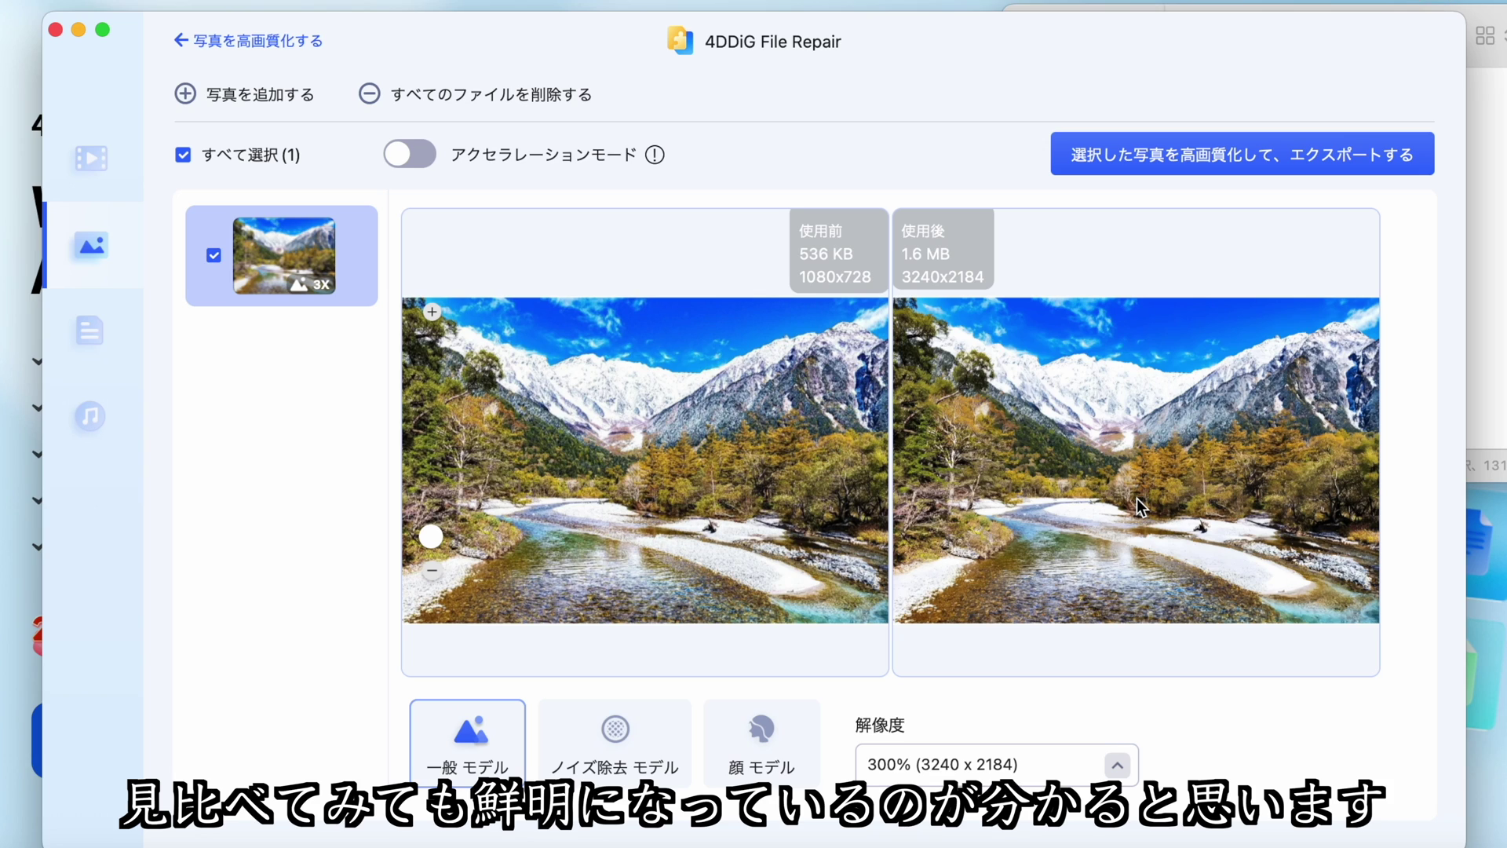
{"action": "left_click", "coordinate": [219, 257]}
{"action": "left_click", "coordinate": [219, 255]}
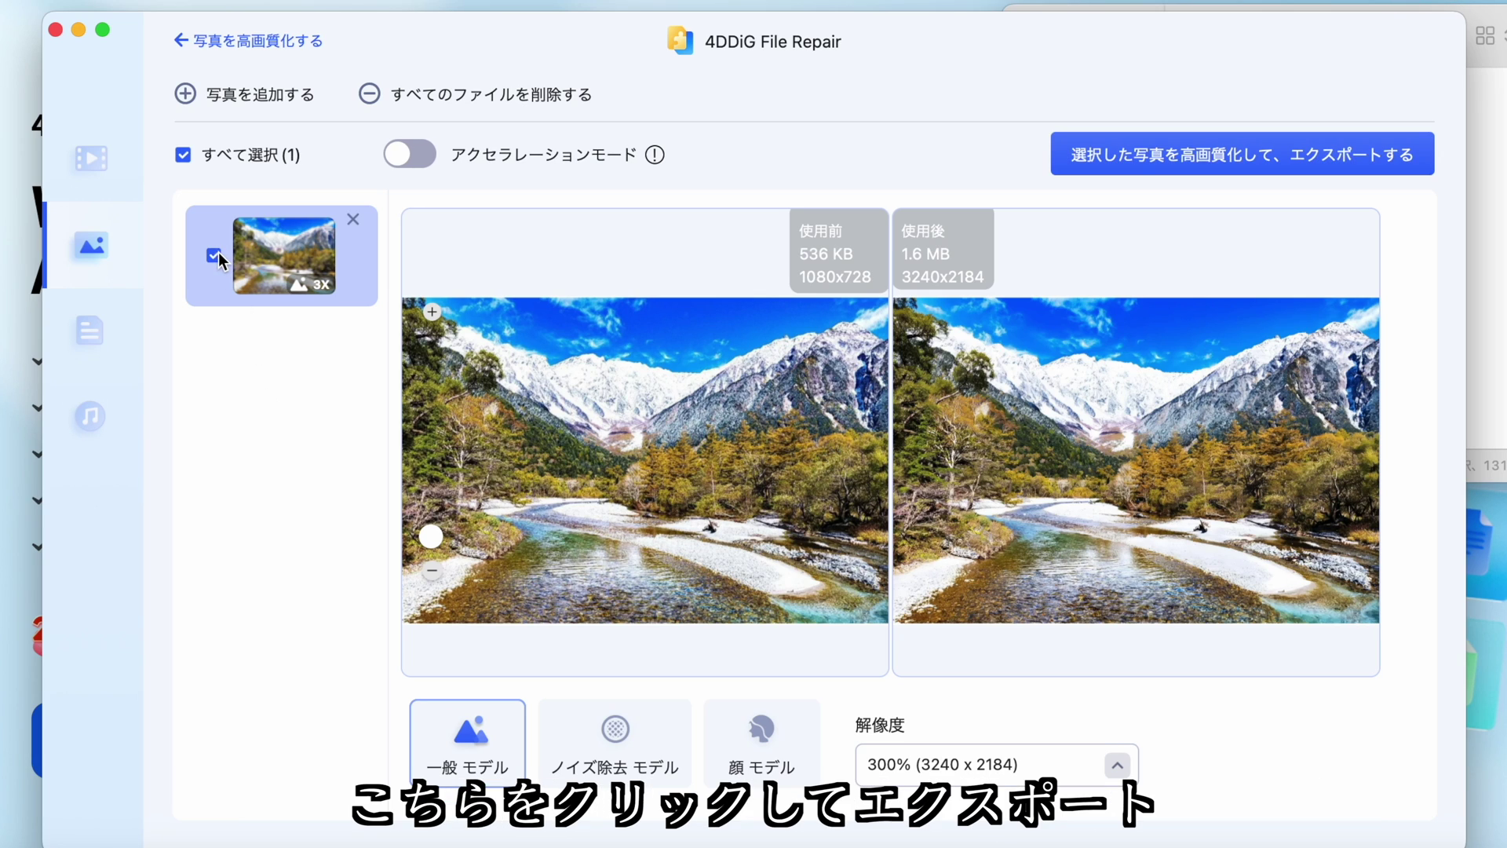
{"action": "left_click", "coordinate": [1273, 154]}
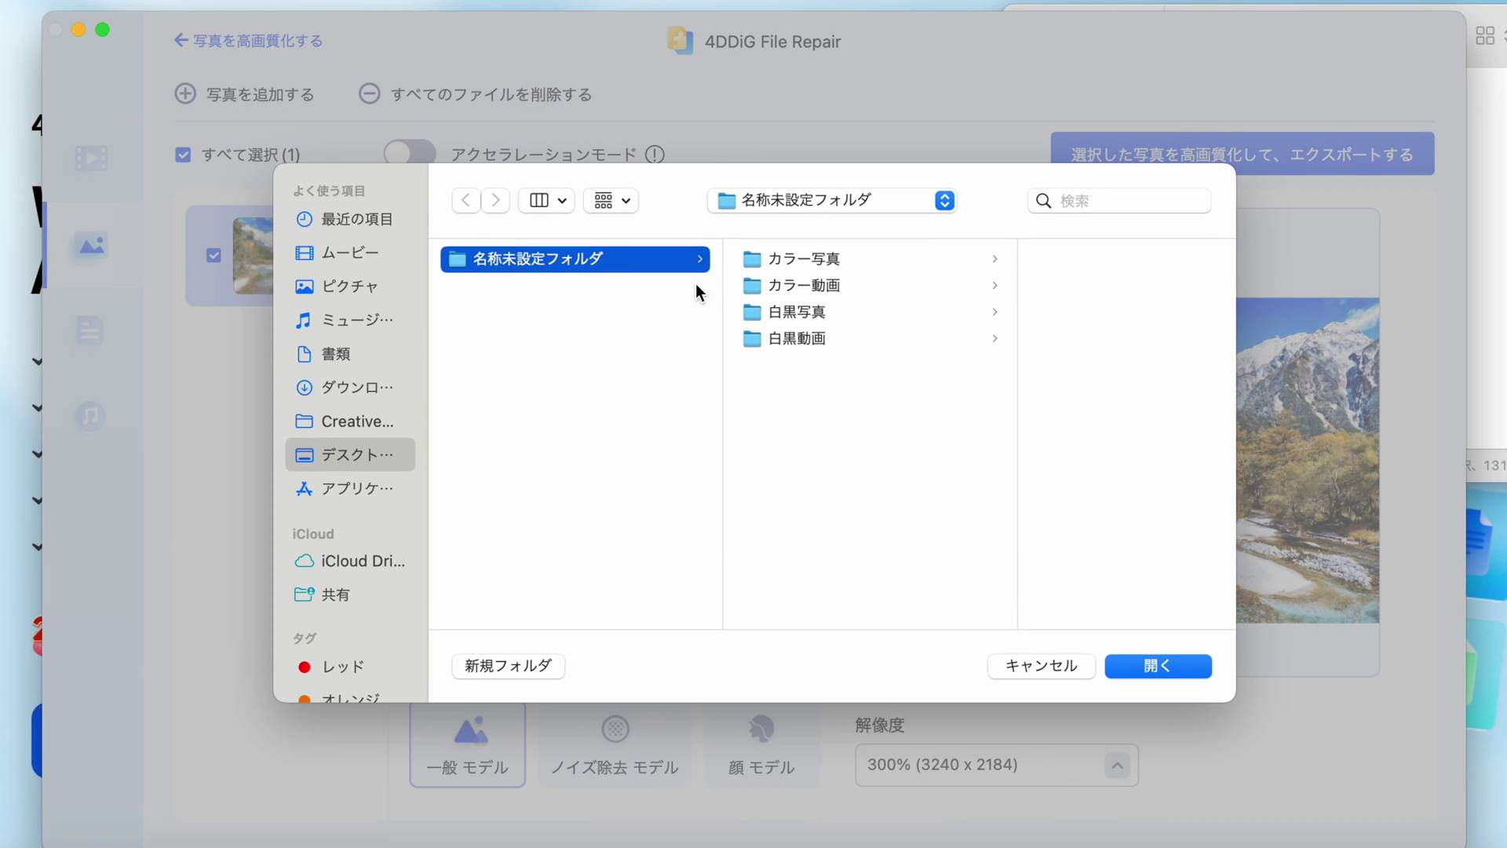
{"action": "left_click", "coordinate": [1154, 666]}
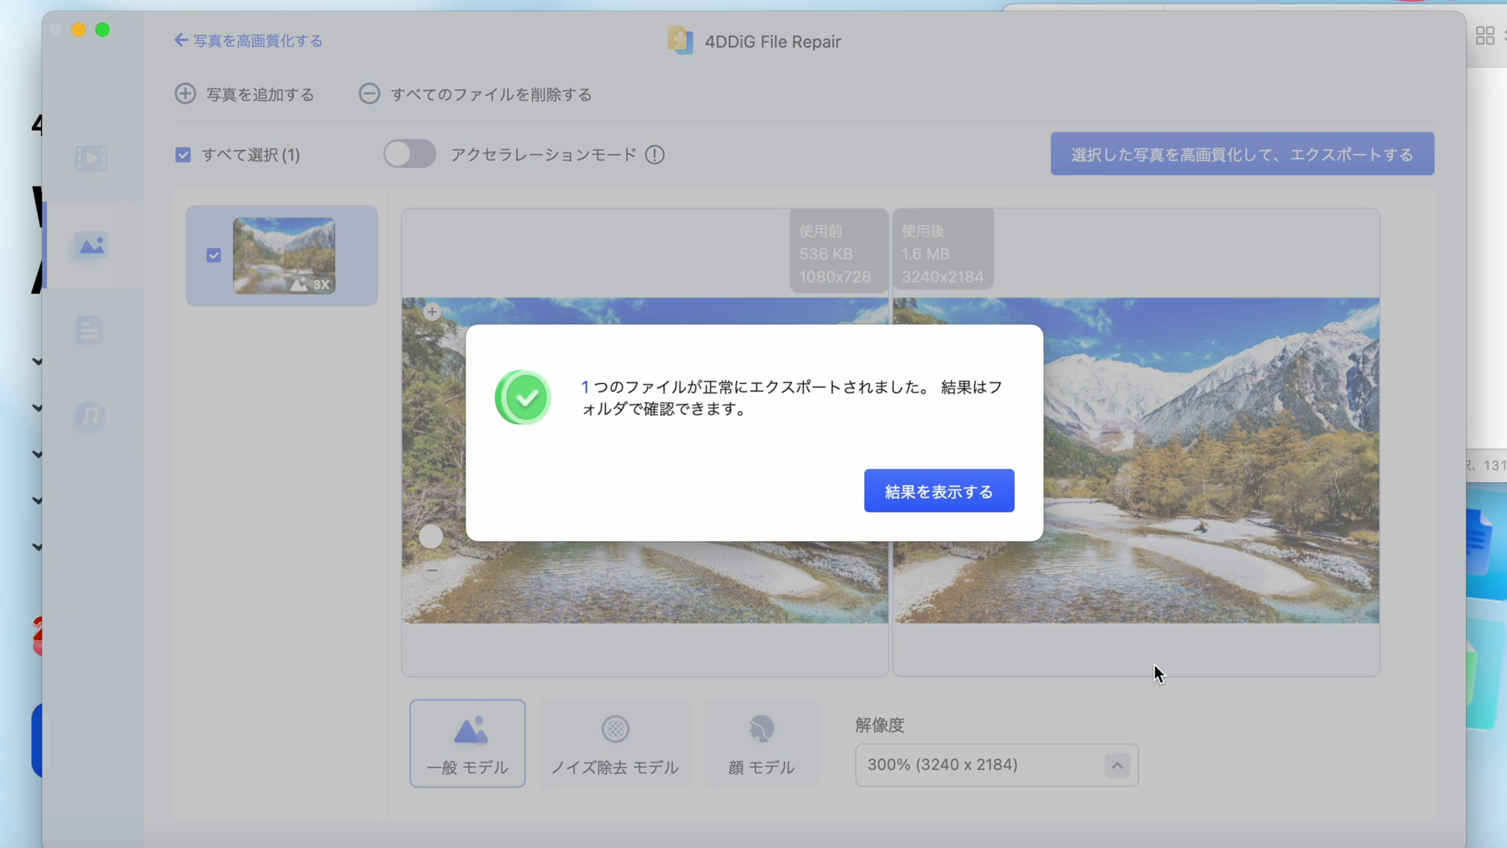
{"action": "left_click", "coordinate": [975, 491]}
{"action": "left_click", "coordinate": [1257, 327]}
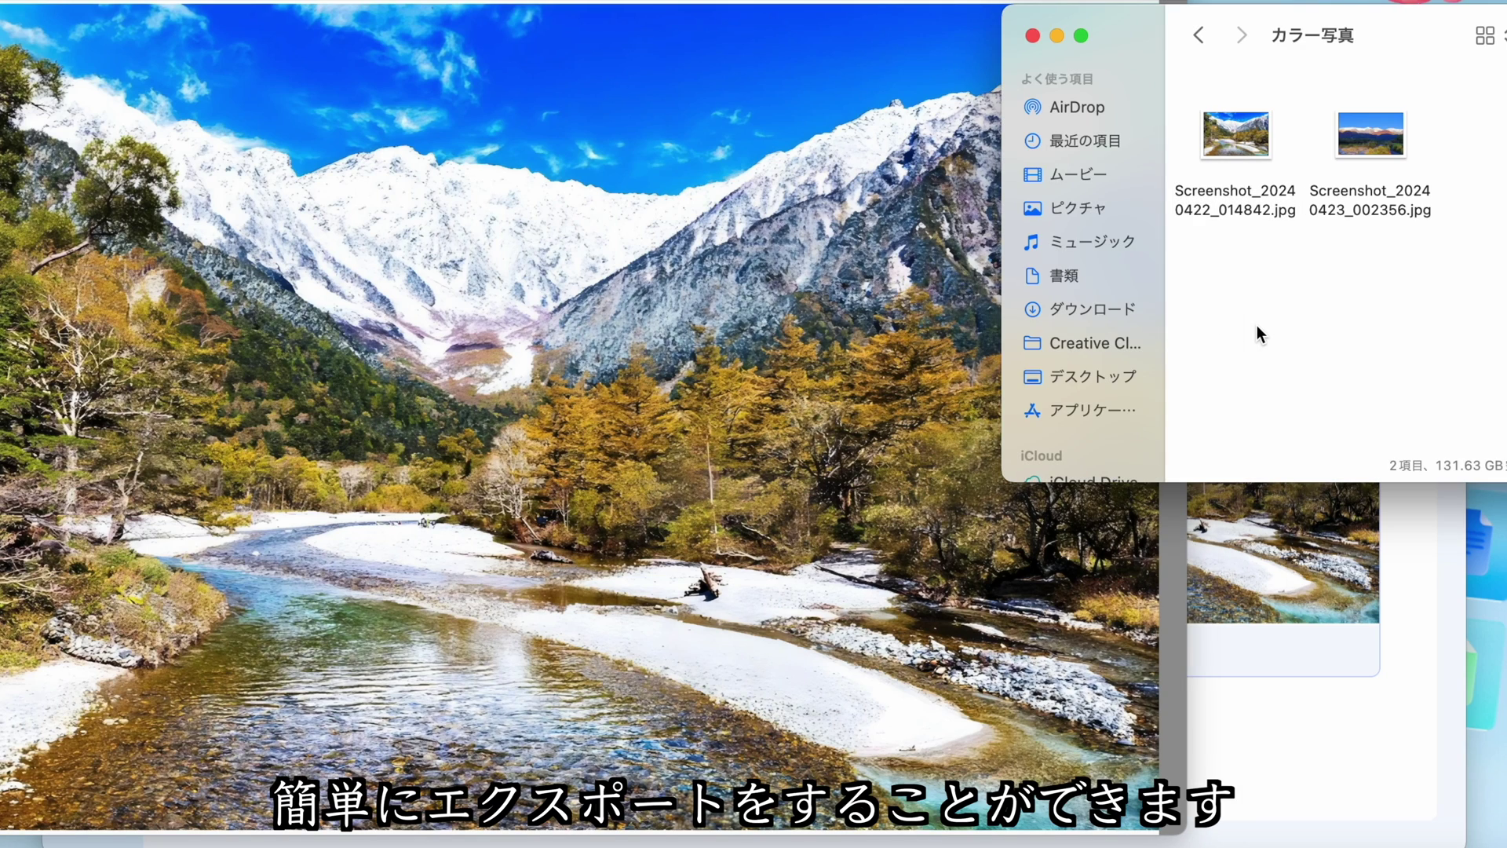
Start the photo enhancement tool (写真を高画質化する) and preview Screenshot_20240423_002356.jpg from the カラー写真 folder in Finder.
{"action": "left_click", "coordinate": [757, 300]}
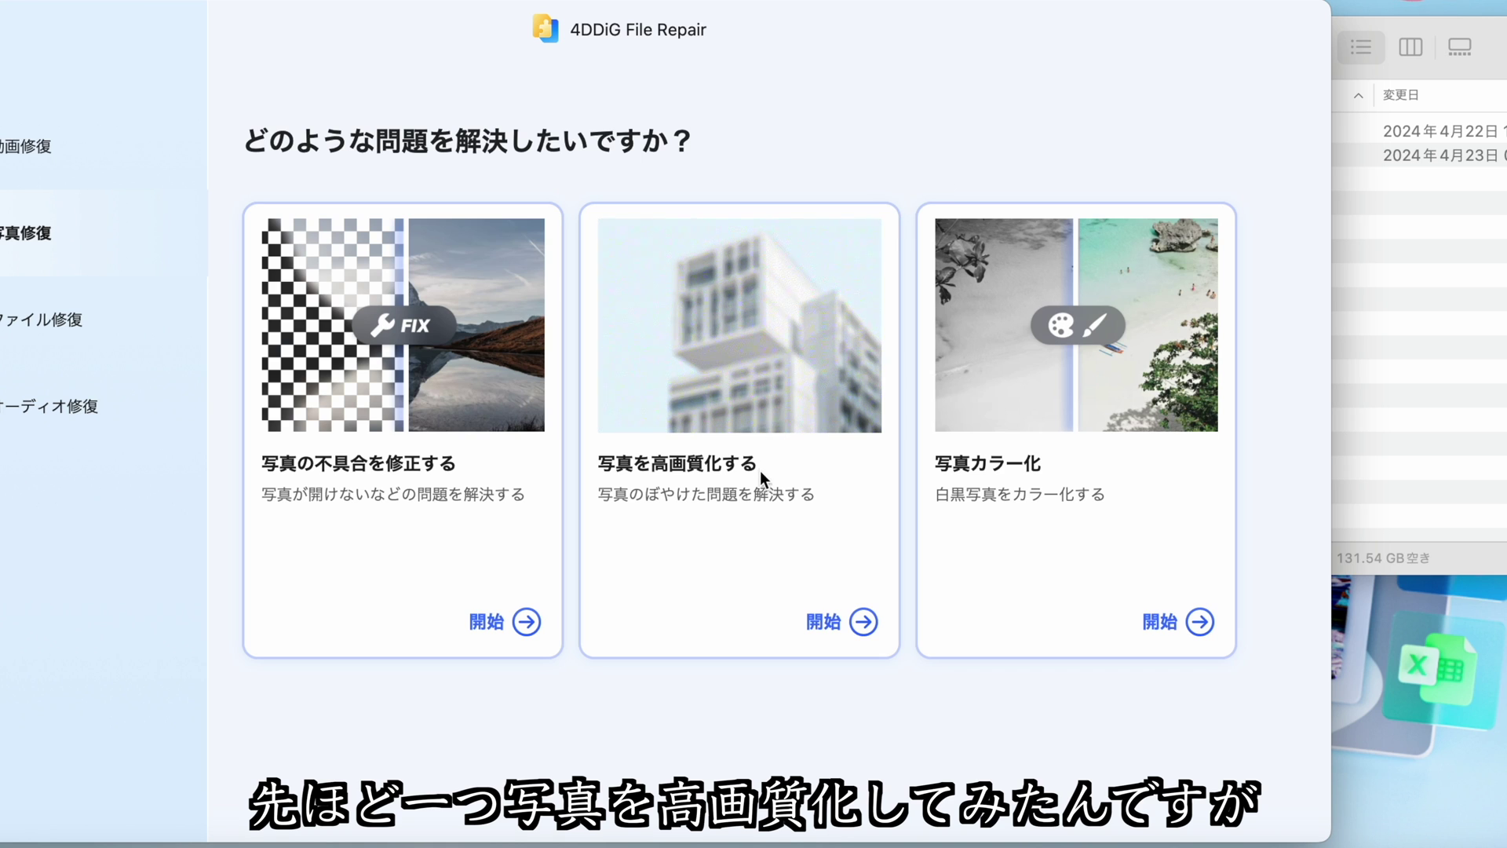
{"action": "left_click", "coordinate": [837, 628]}
{"action": "left_click", "coordinate": [1490, 282]}
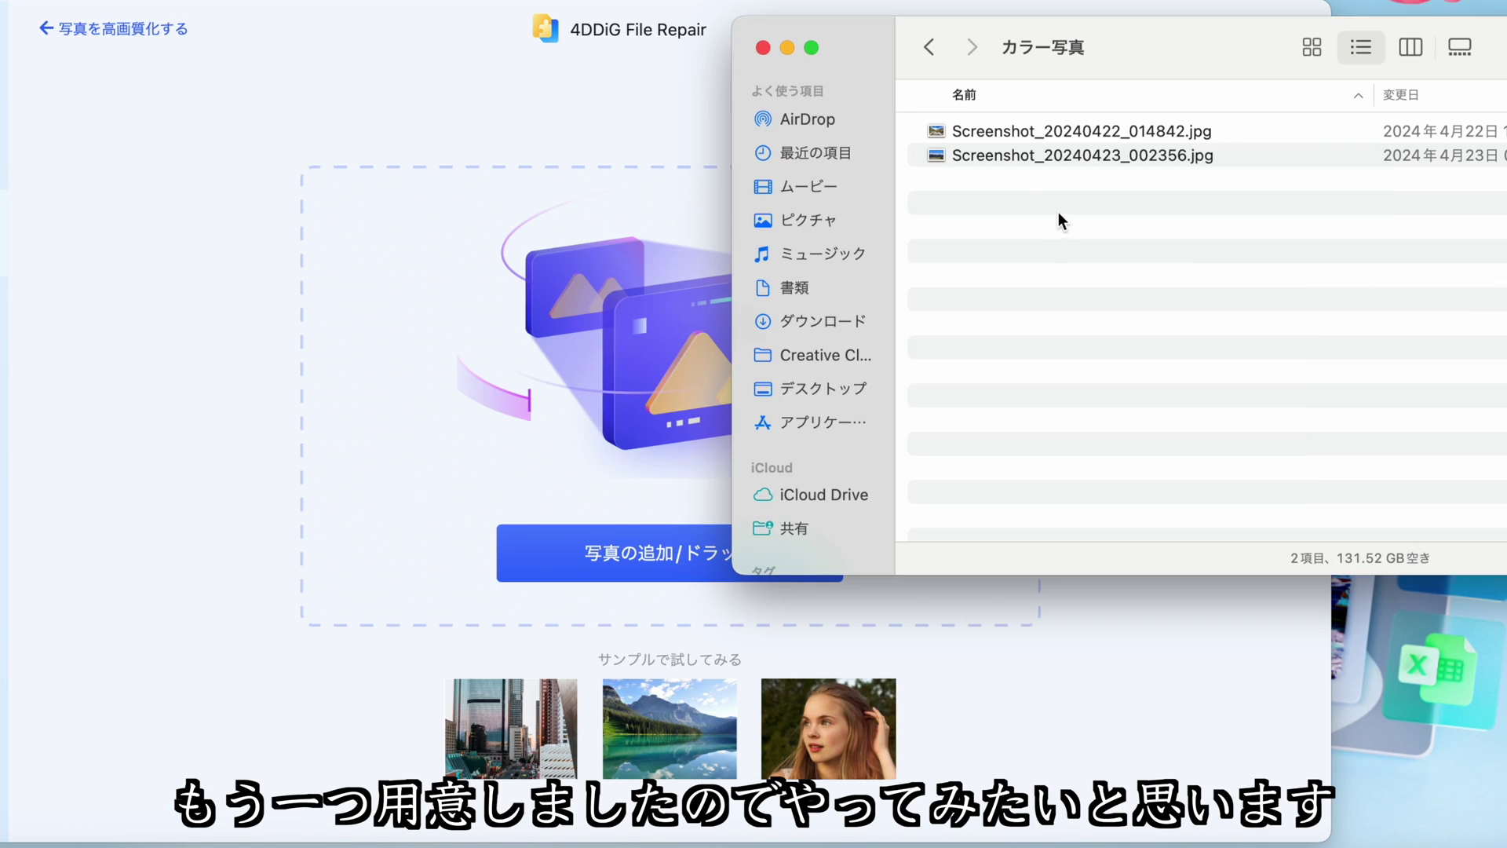
{"action": "double_click", "coordinate": [978, 155]}
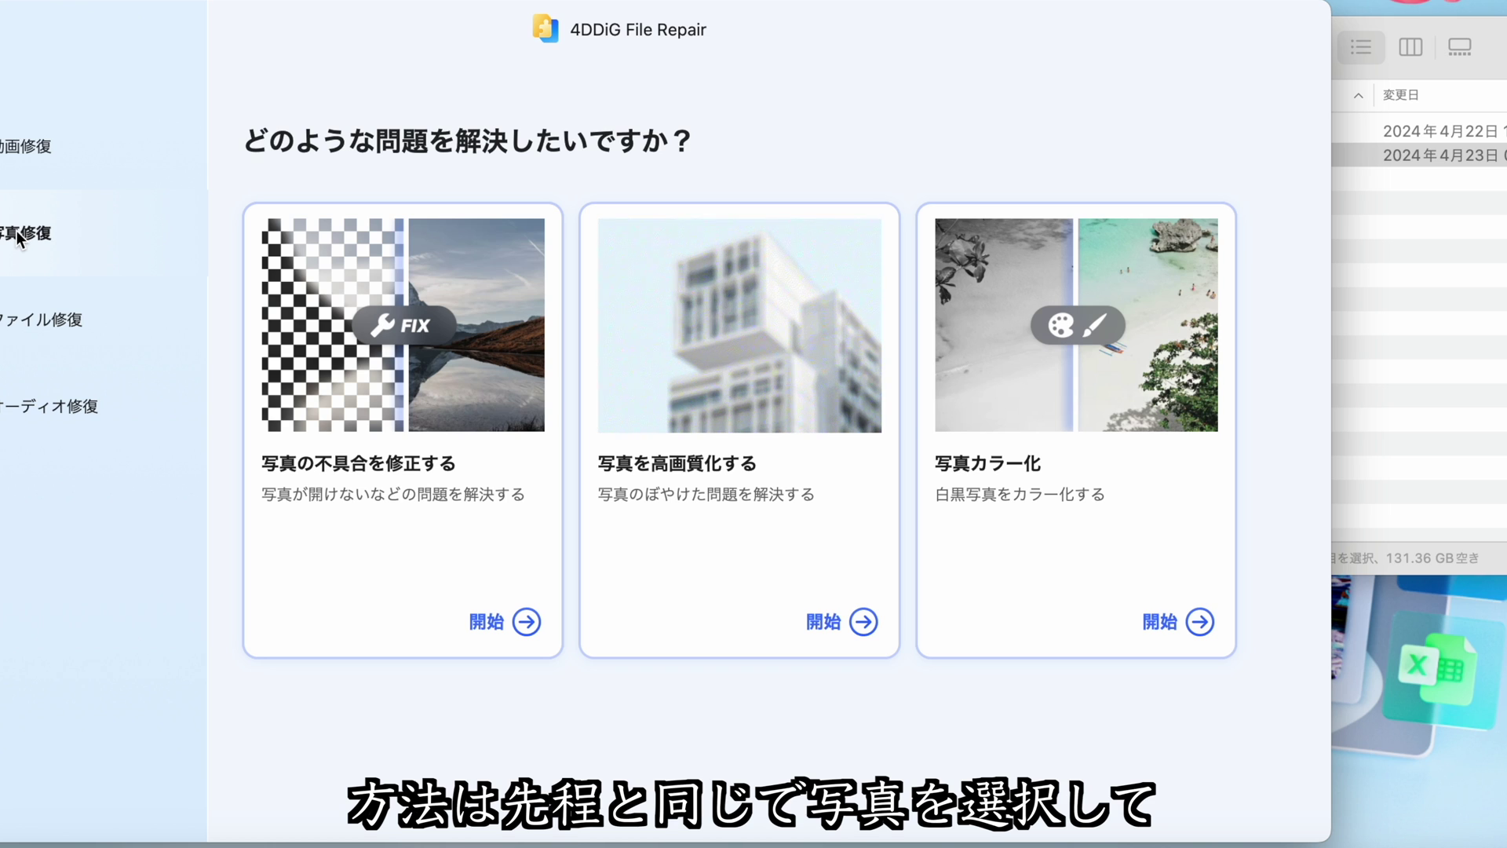
Add Screenshot_20240423_002356.jpg to the photo enhancement tool and enhance it with the 一般 モデル at 400% (4320 x 2832).
{"action": "left_click", "coordinate": [827, 625]}
{"action": "left_click_drag", "start_coordinate": [1017, 152], "coordinate": [598, 379]}
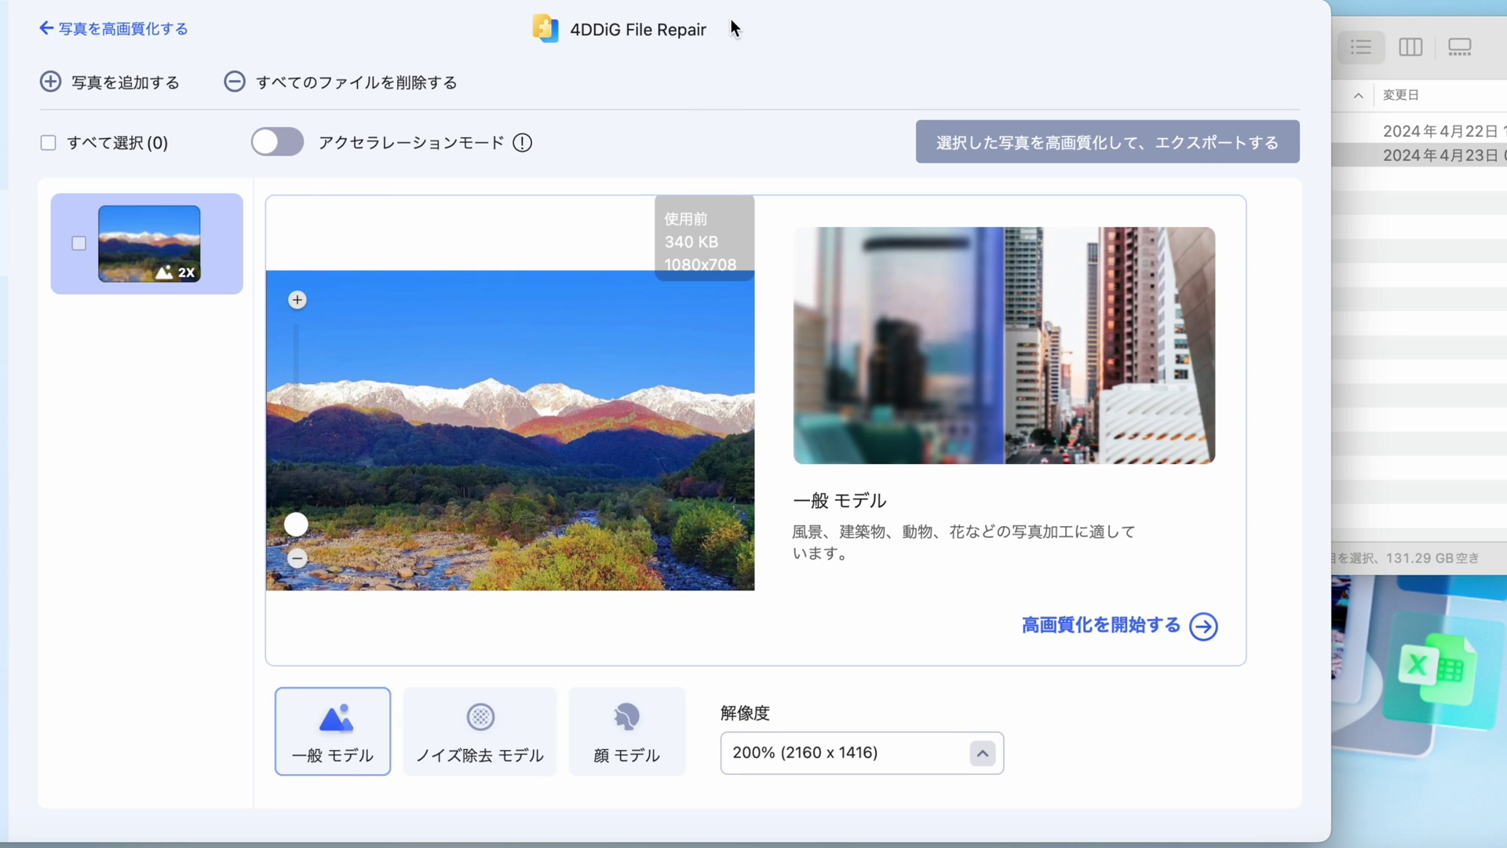
{"action": "left_click", "coordinate": [984, 755]}
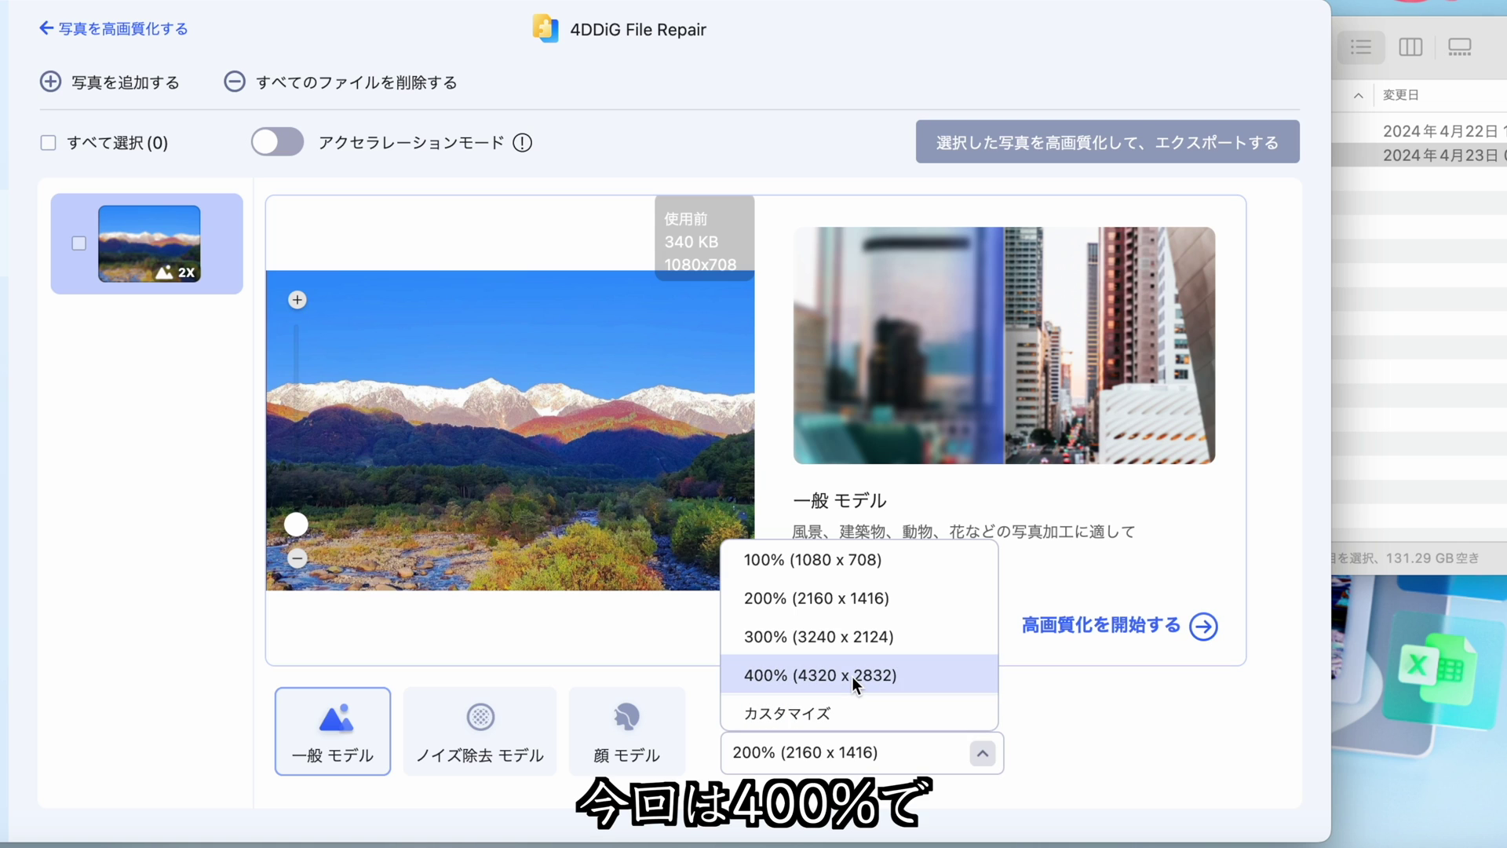
{"action": "left_click", "coordinate": [925, 675]}
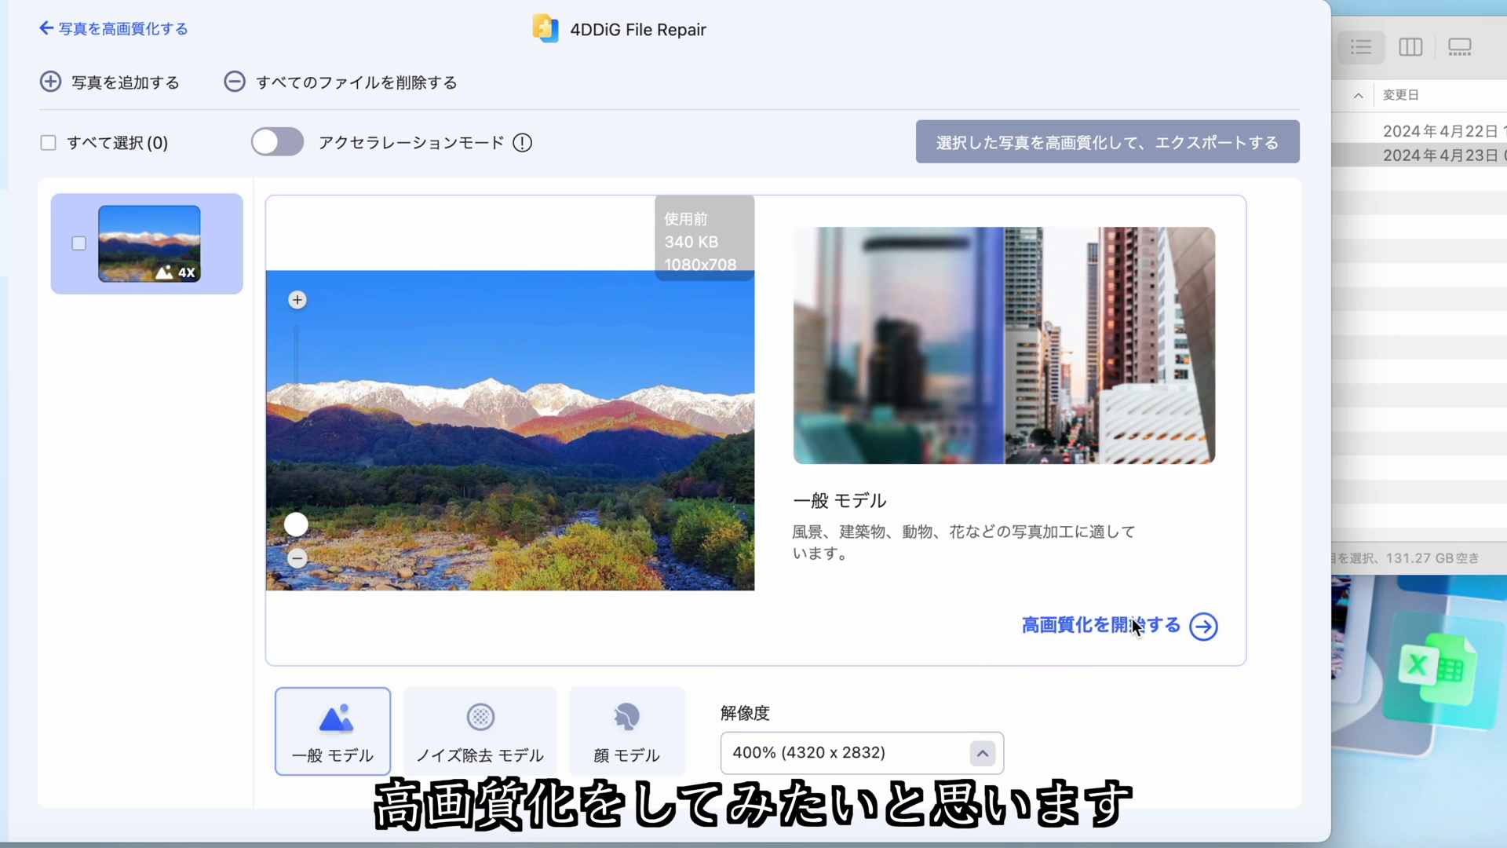
{"action": "left_click", "coordinate": [1196, 628]}
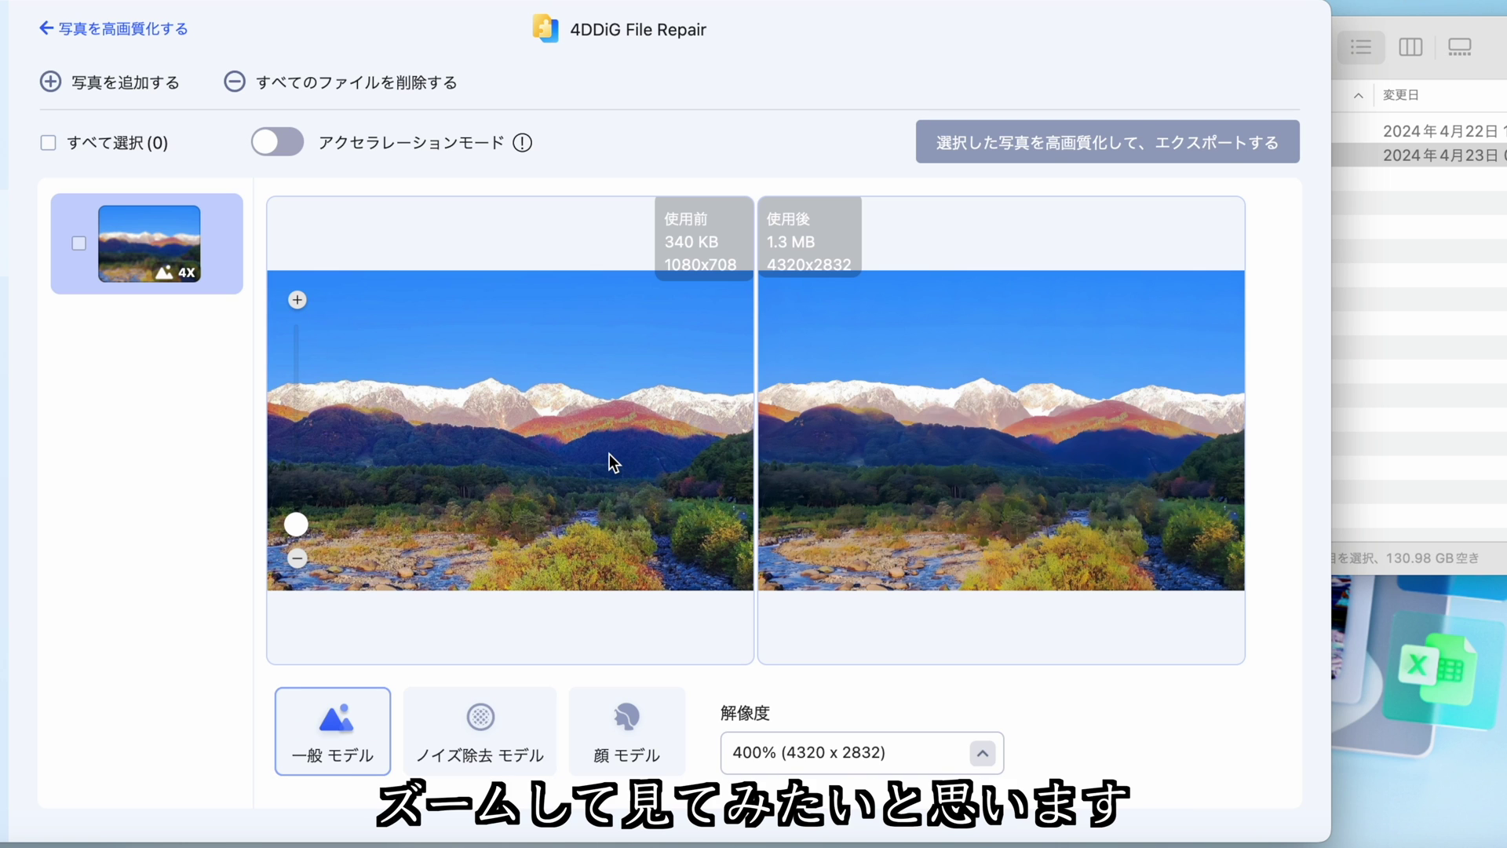
Compare the mountain slopes and ridges in the original and 400% enhanced photo at several magnifications.
{"action": "scroll", "coordinate": [609, 454], "scroll_direction": "up", "scroll_amount": 3}
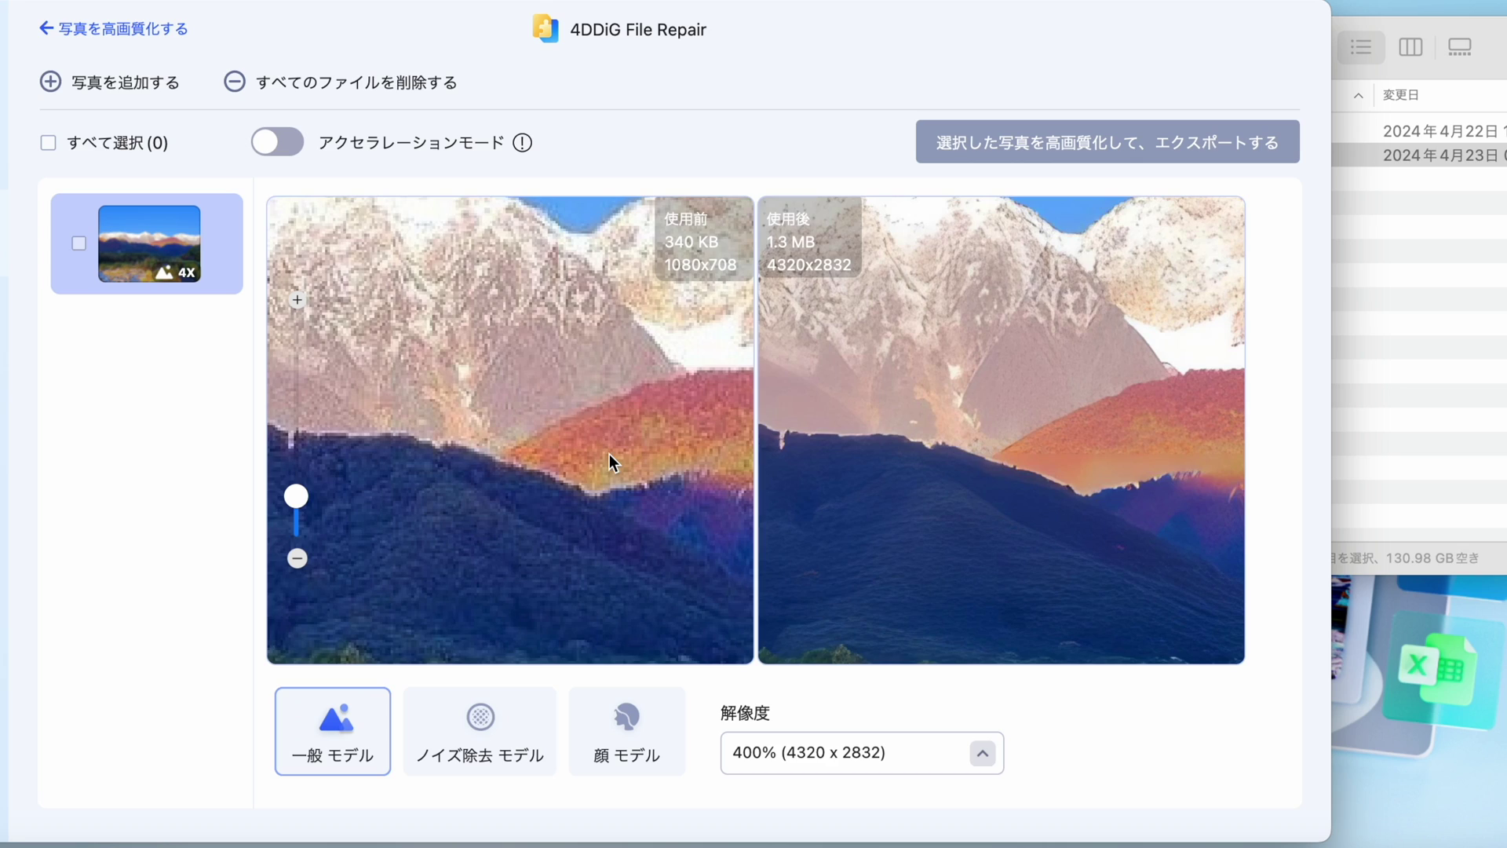
{"action": "scroll", "coordinate": [609, 453], "scroll_direction": "up", "scroll_amount": 3}
{"action": "left_click_drag", "start_coordinate": [560, 445], "coordinate": [460, 422]}
{"action": "scroll", "coordinate": [352, 427], "scroll_direction": "down", "scroll_amount": 5}
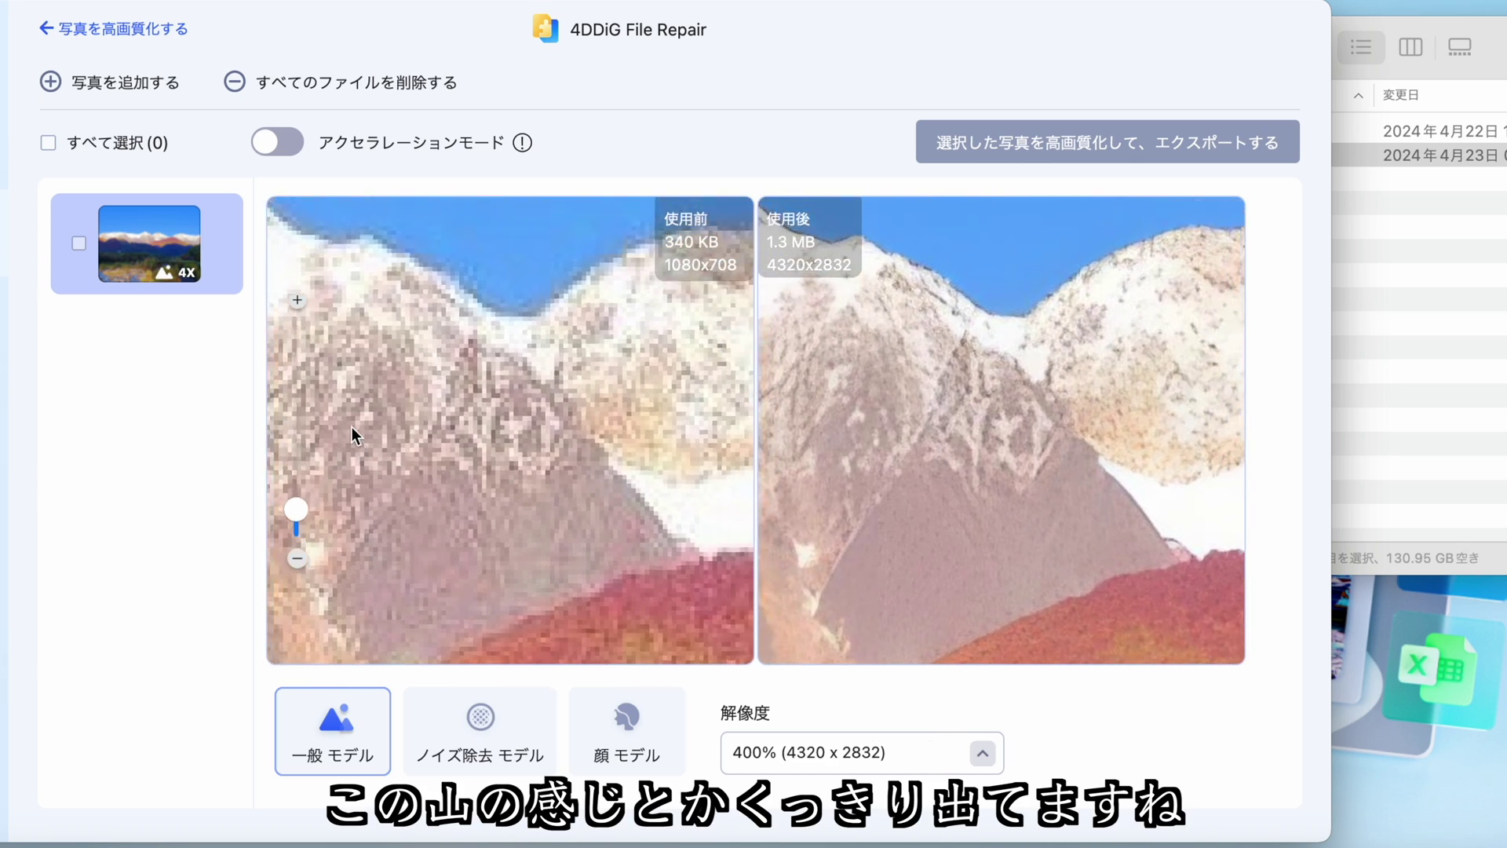
{"action": "scroll", "coordinate": [352, 427], "scroll_direction": "up", "scroll_amount": 5}
{"action": "scroll", "coordinate": [352, 427], "scroll_direction": "up", "scroll_amount": 2}
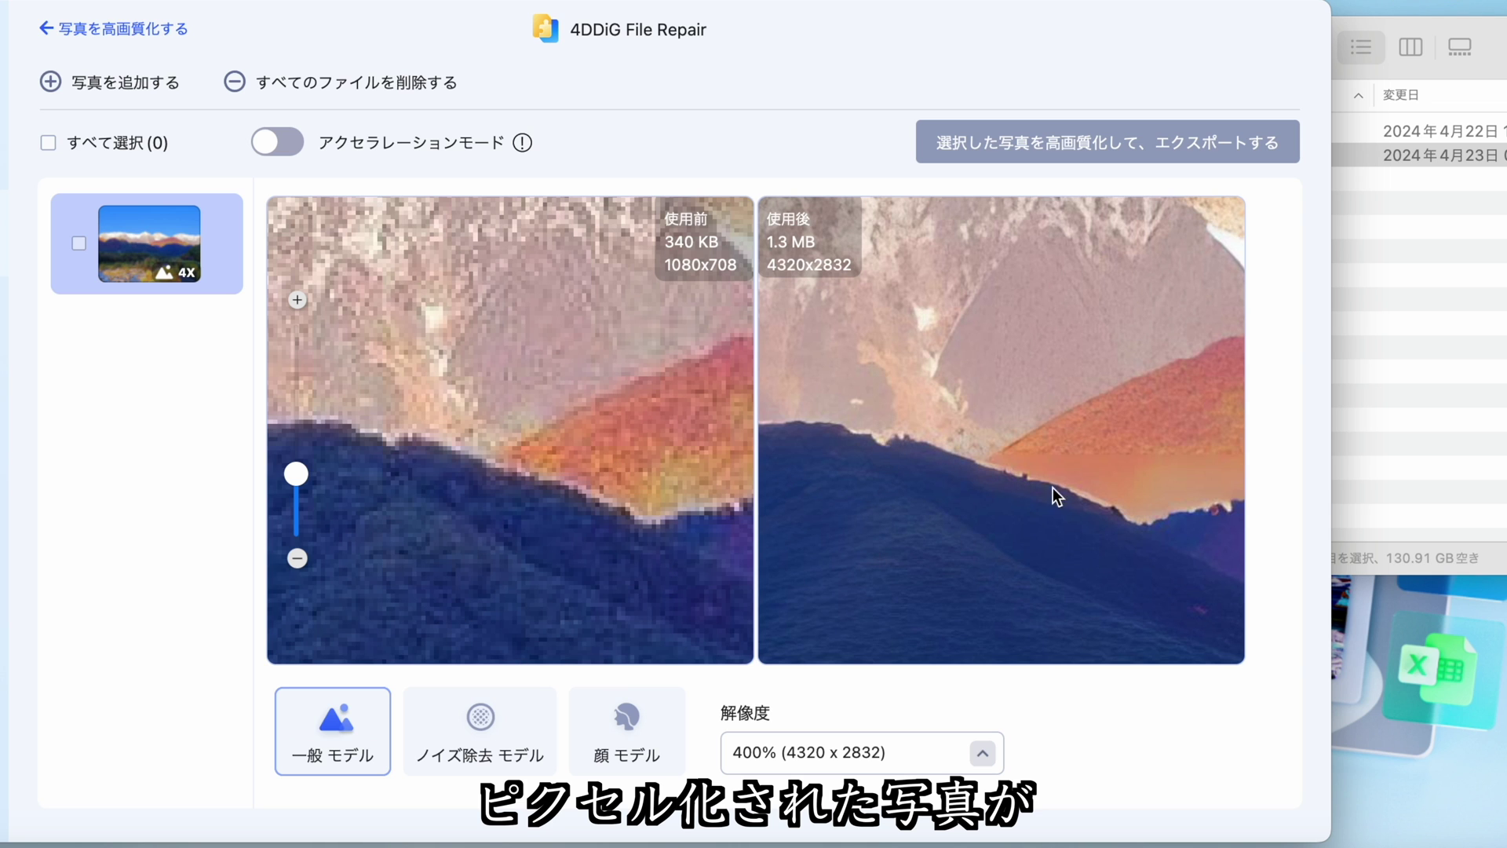
{"action": "scroll", "coordinate": [945, 553], "scroll_direction": "down", "scroll_amount": 5}
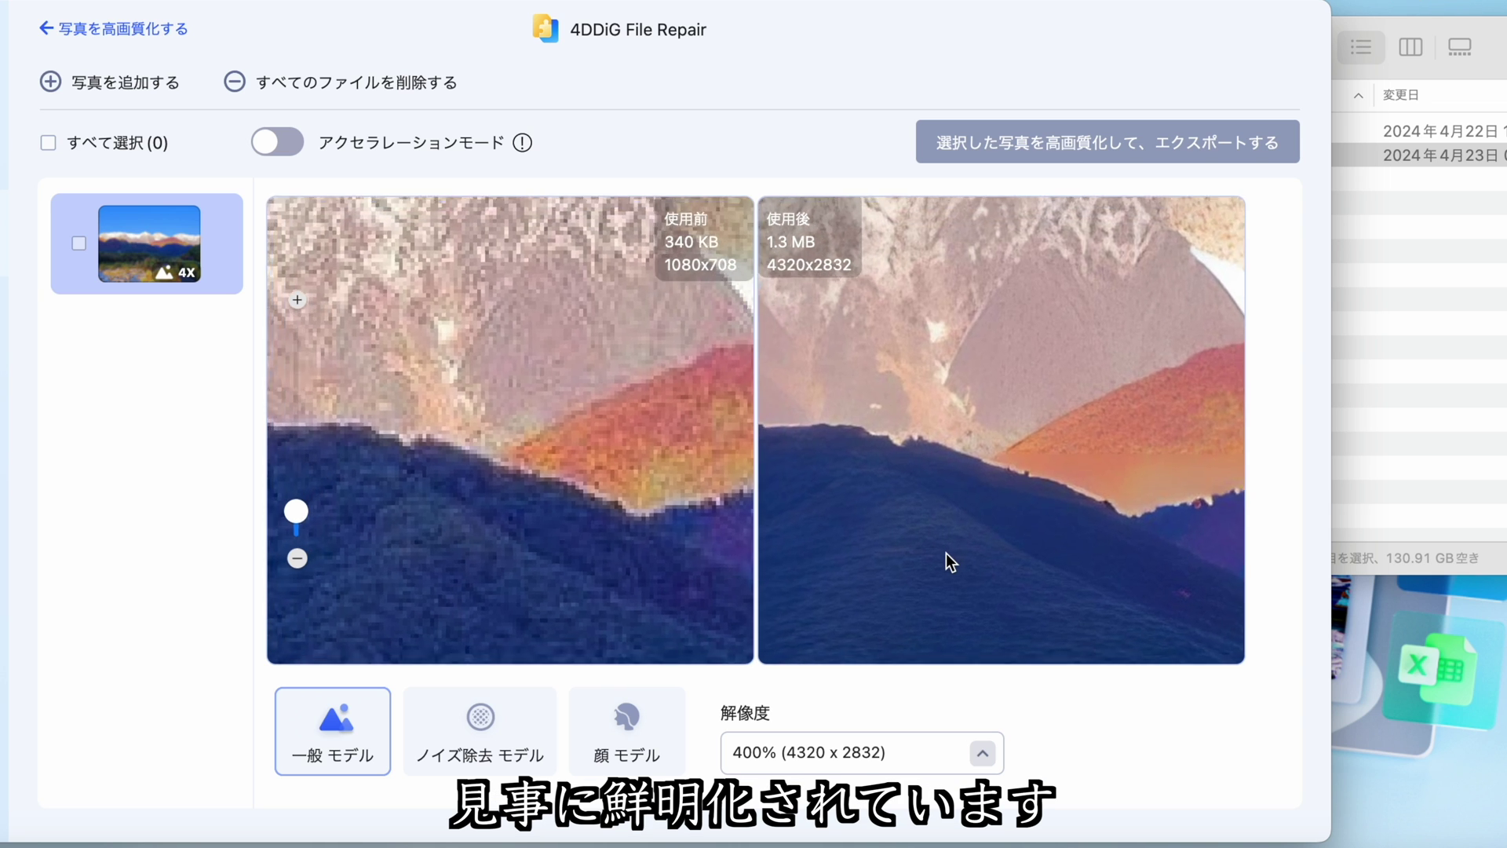
{"action": "scroll", "coordinate": [945, 552], "scroll_direction": "down", "scroll_amount": 2}
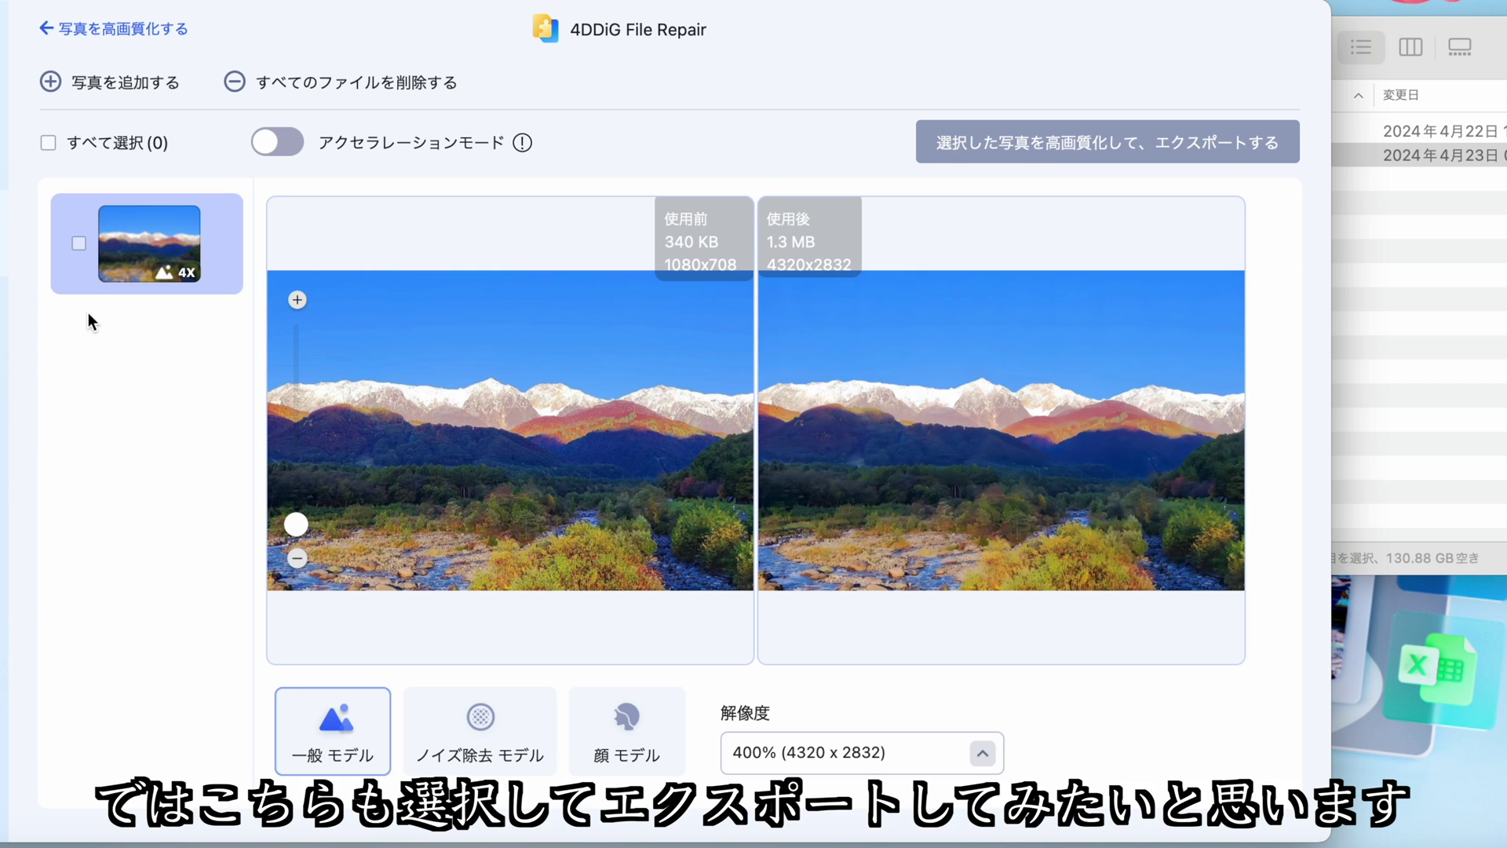
Export the 400% enhanced photo to 名称未設定フォルダ and show the exported file in Finder.
{"action": "left_click", "coordinate": [79, 243]}
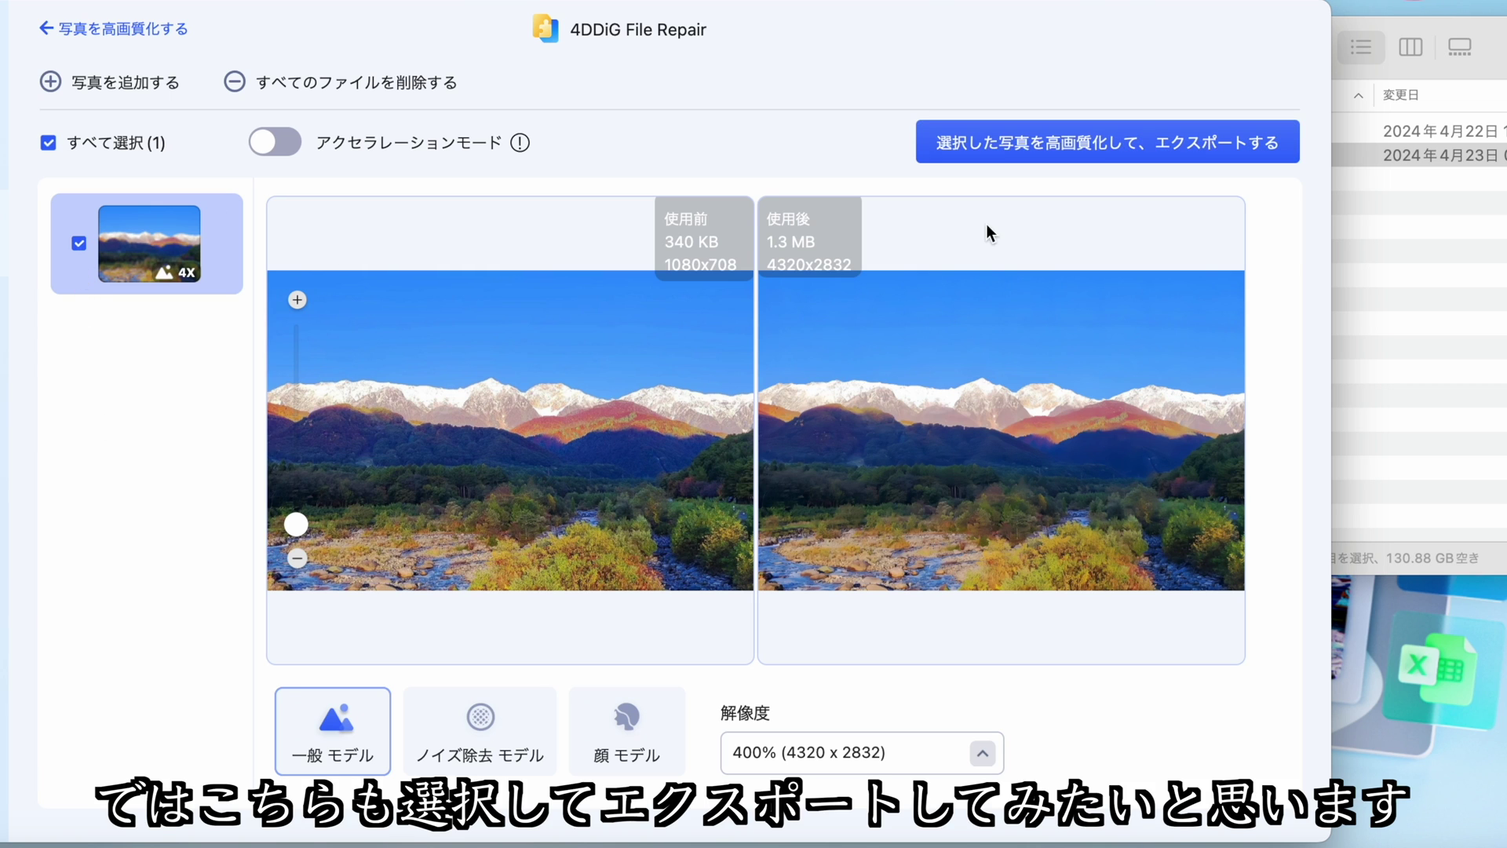
{"action": "left_click", "coordinate": [1165, 150]}
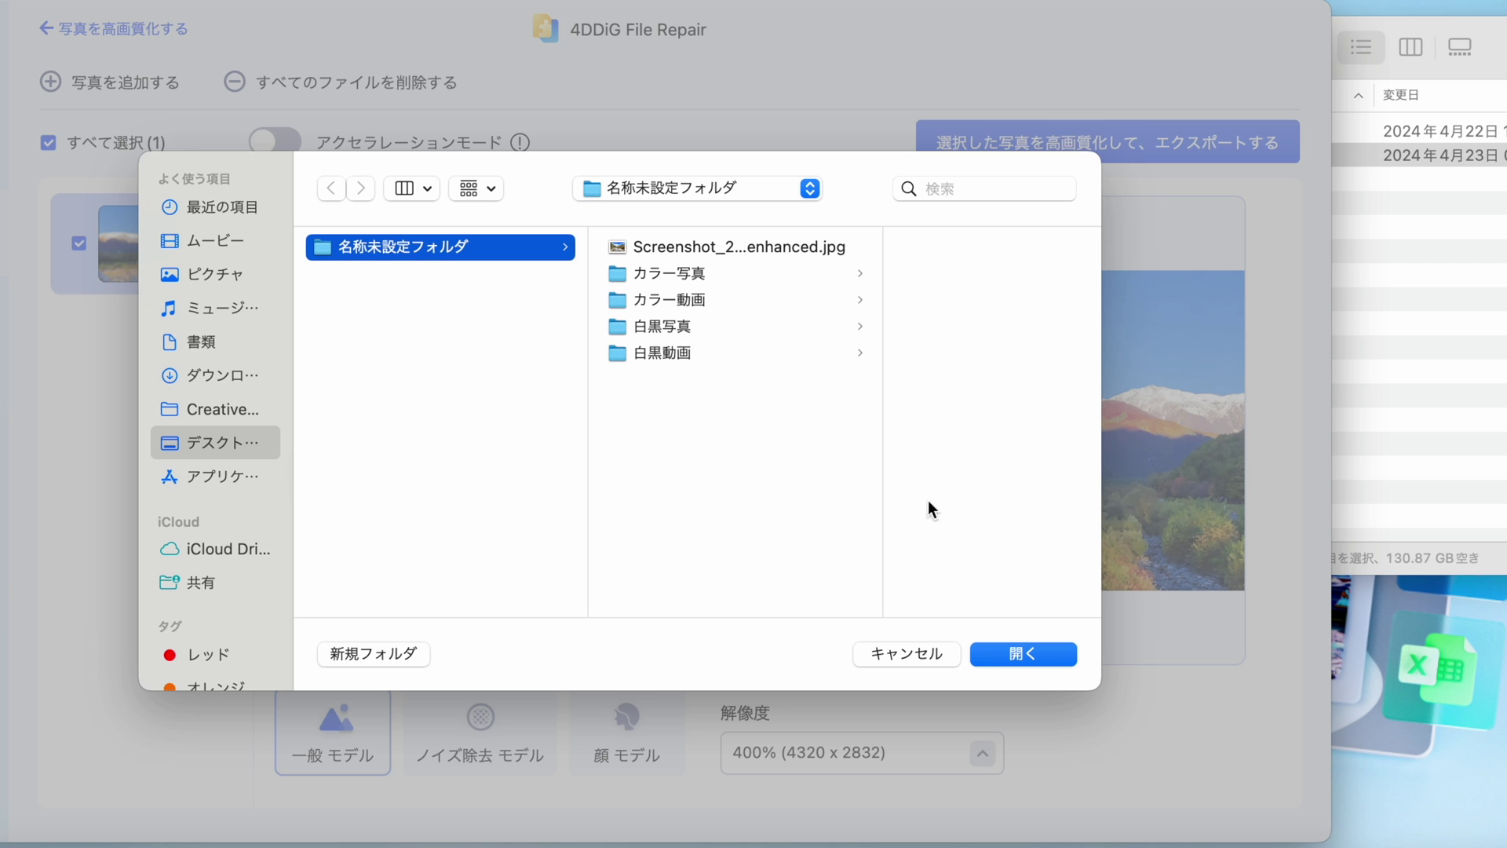
{"action": "left_click", "coordinate": [1022, 652]}
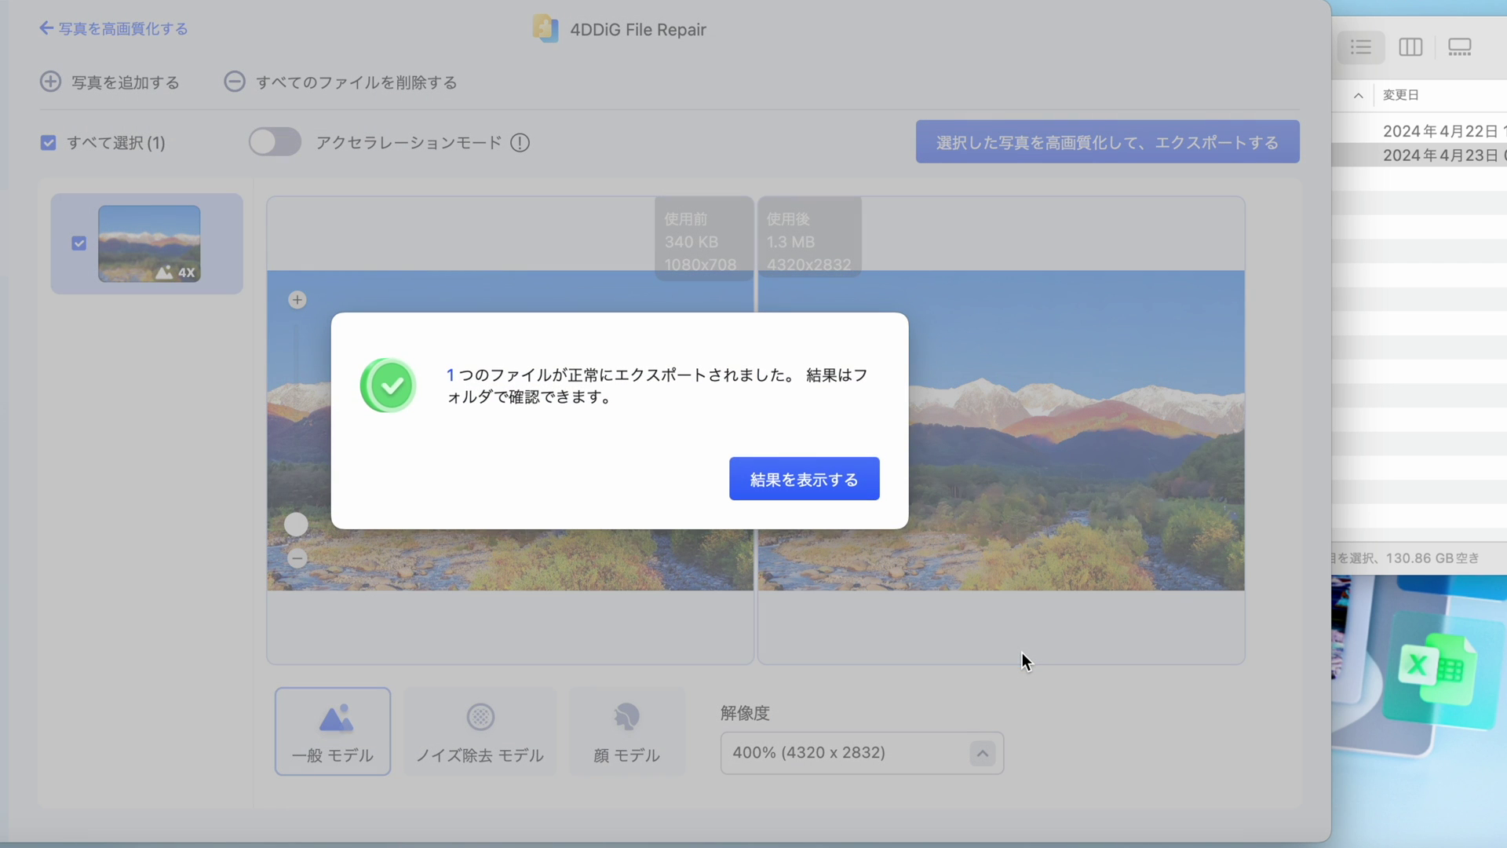
{"action": "left_click", "coordinate": [796, 479]}
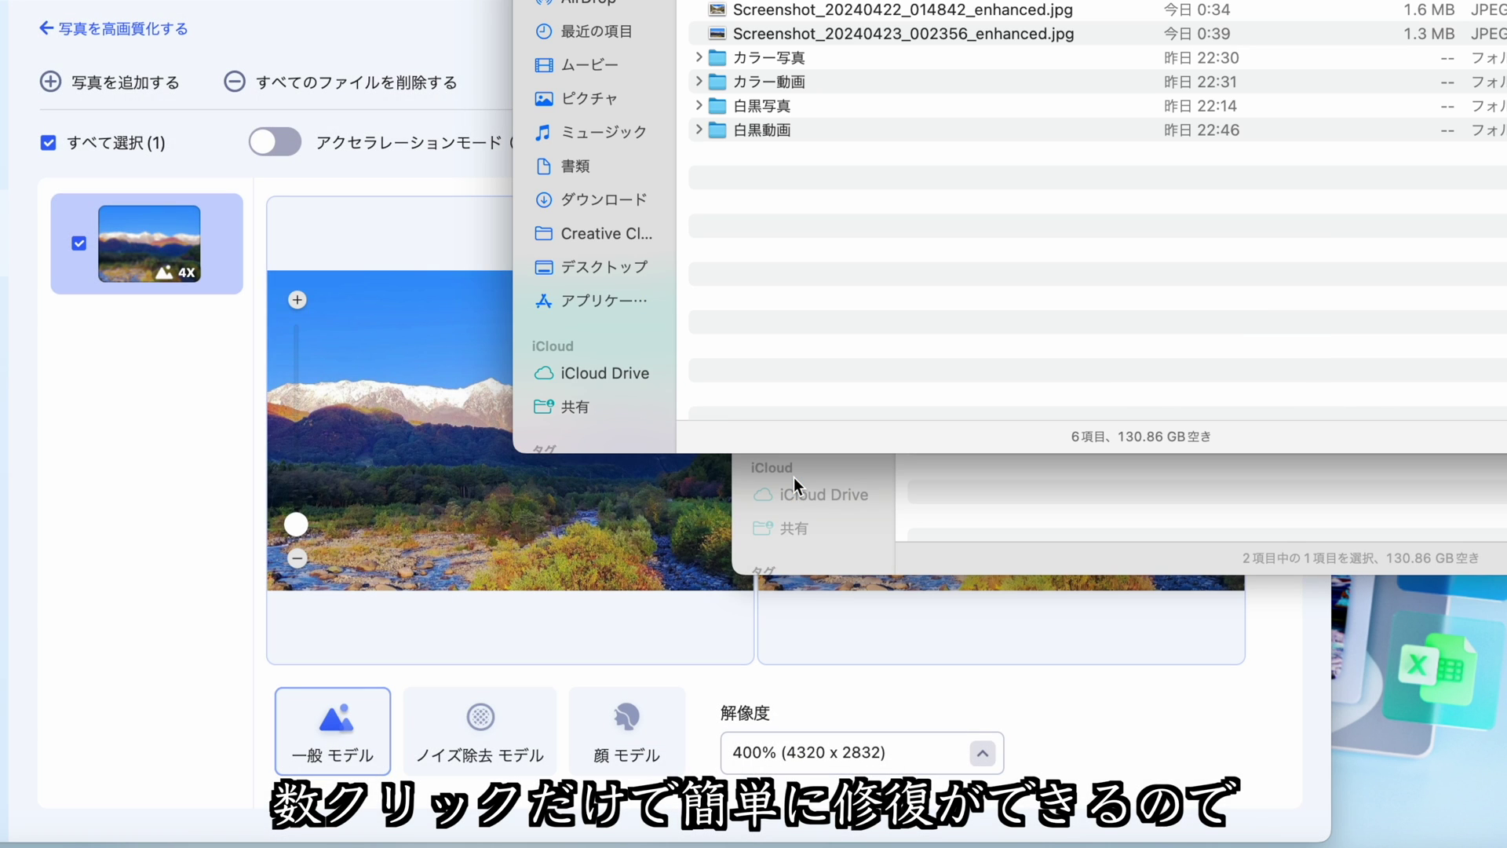
Add the black-and-white photo IMG_20240422_114117.jpg from Finder to the photo colorization tool (写真カラー化).
{"action": "left_click", "coordinate": [1149, 742]}
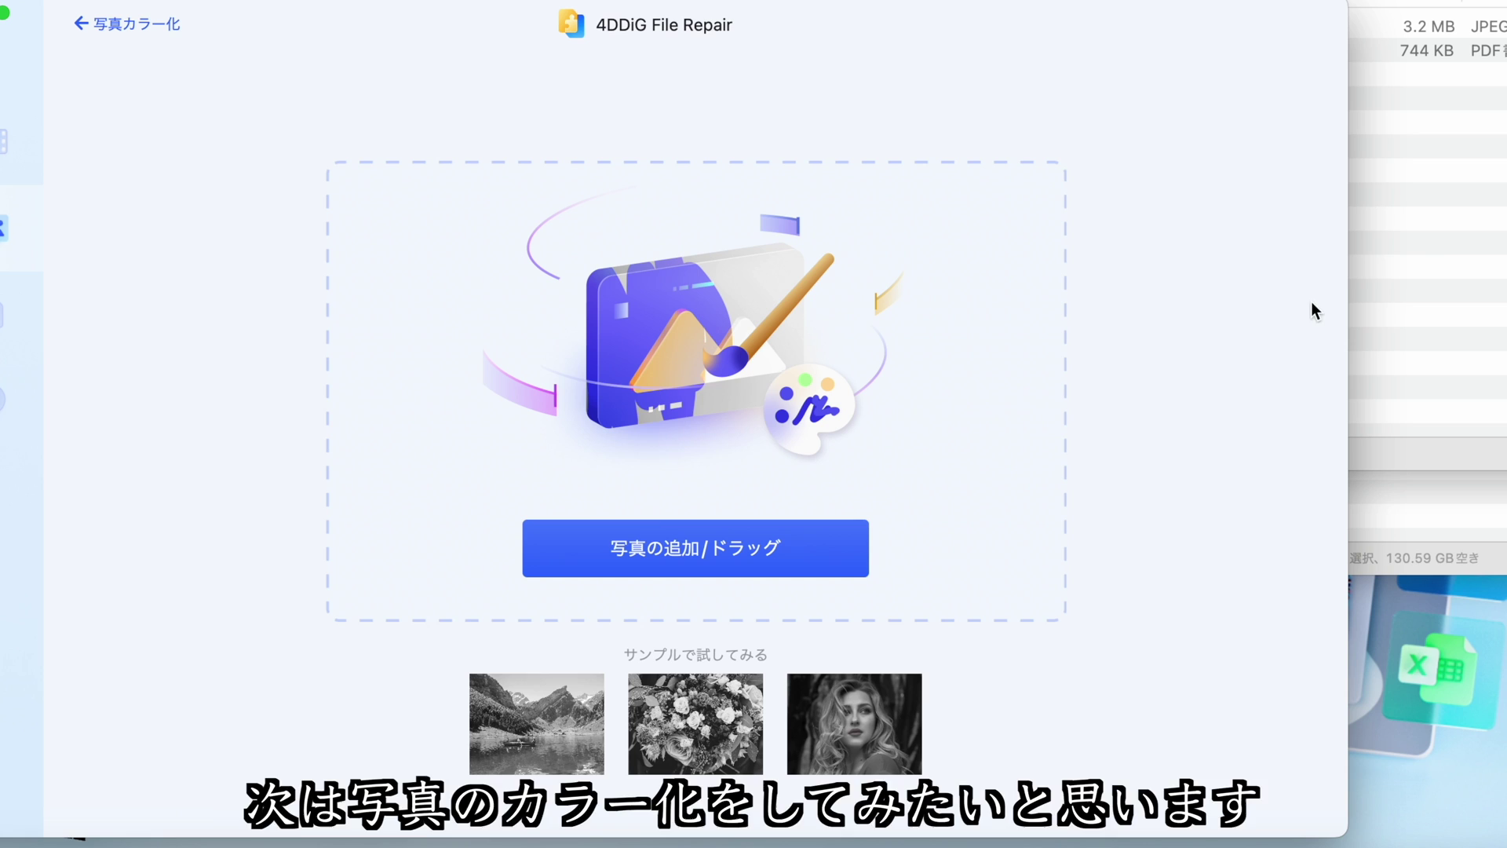
{"action": "left_click", "coordinate": [1439, 249]}
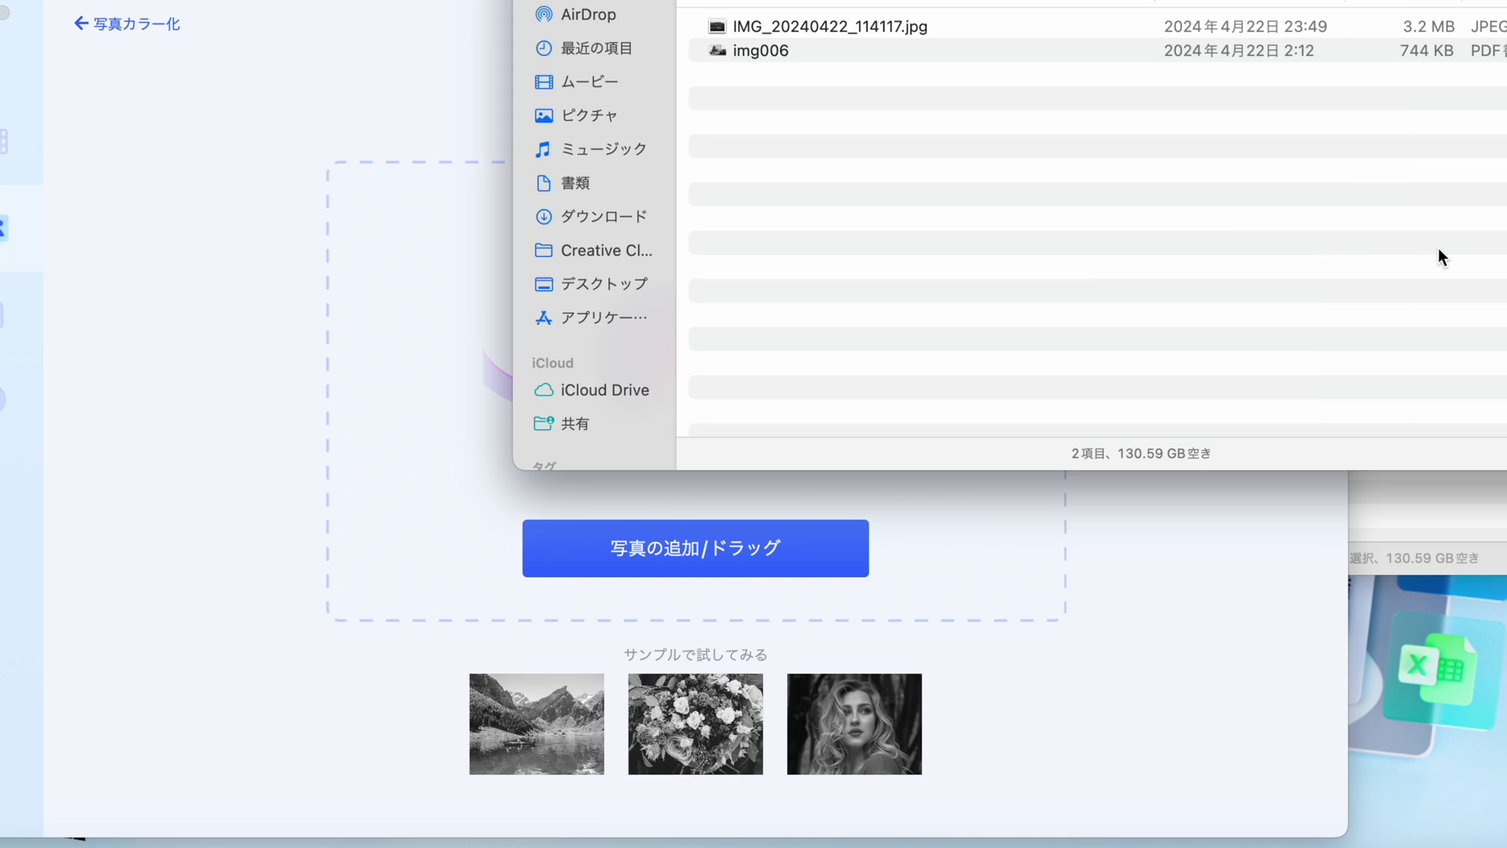
{"action": "left_click_drag", "start_coordinate": [883, 27], "coordinate": [447, 356]}
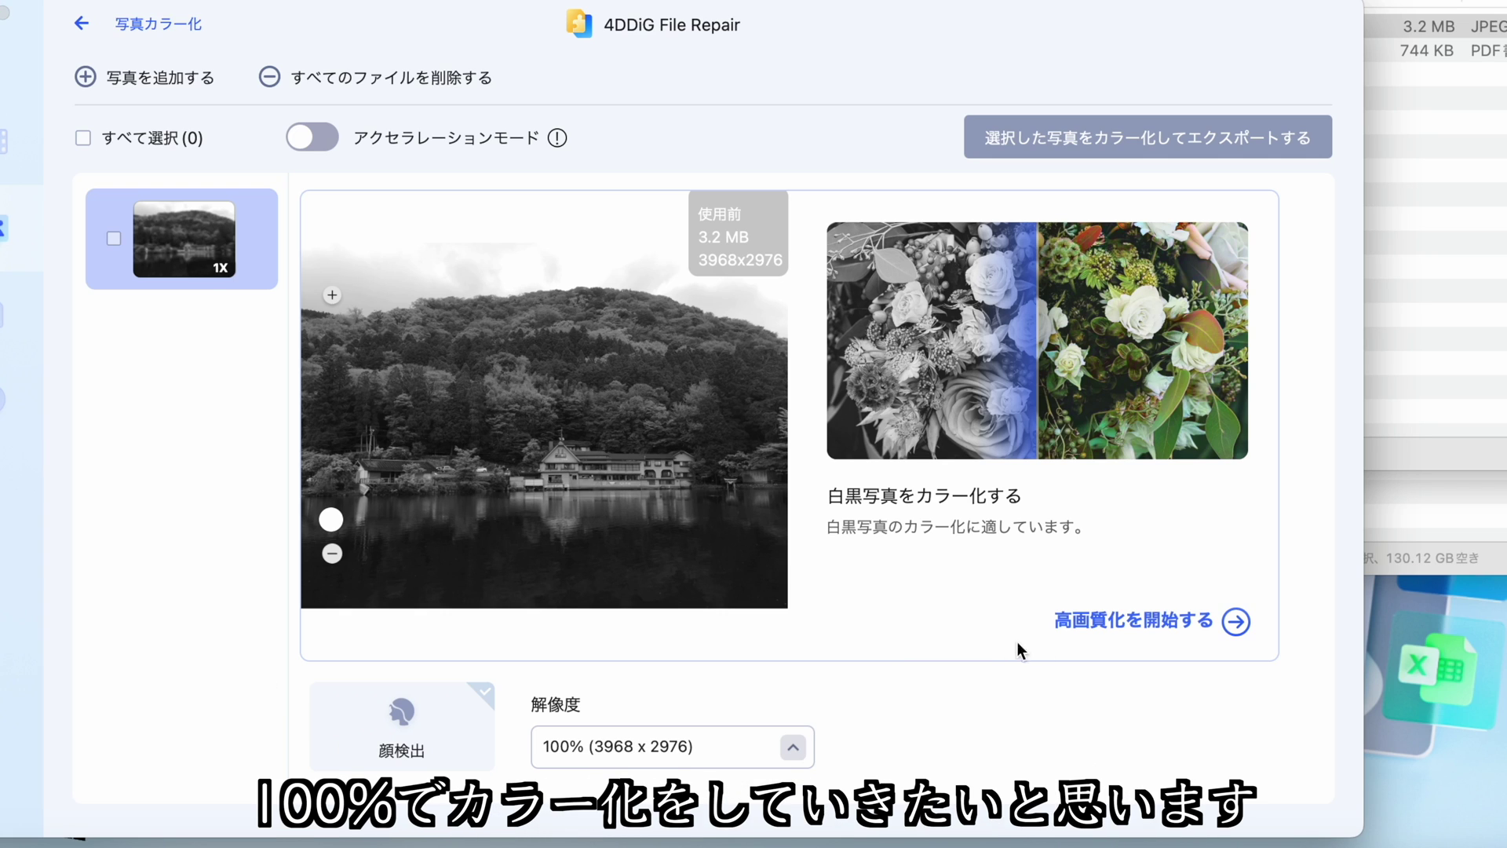
Colorize the black-and-white lakeside photo at a resolution of 100% (3968 x 2976).
{"action": "left_click", "coordinate": [791, 746]}
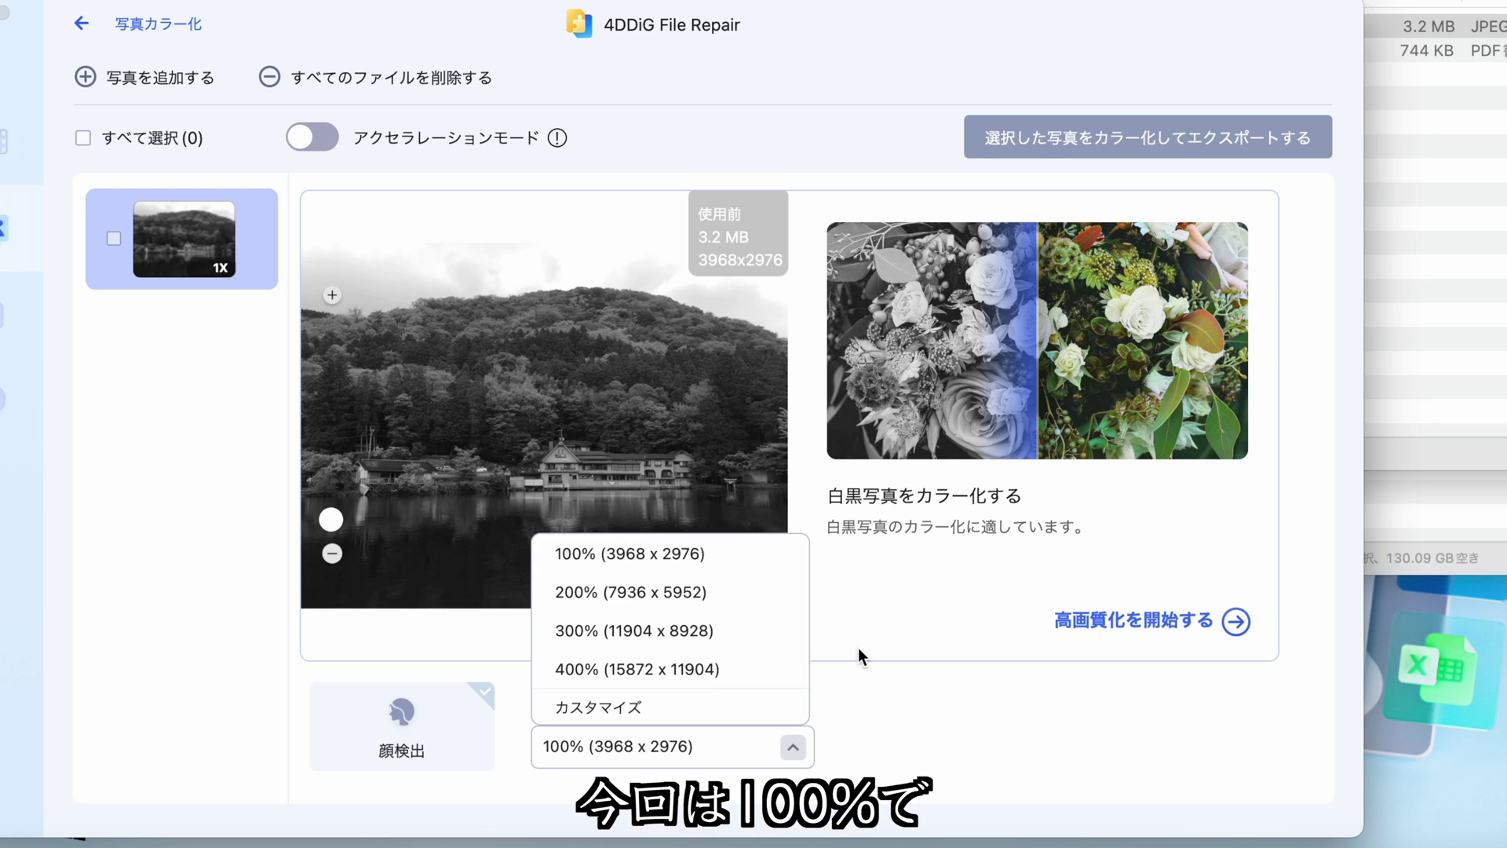
{"action": "left_click", "coordinate": [726, 558]}
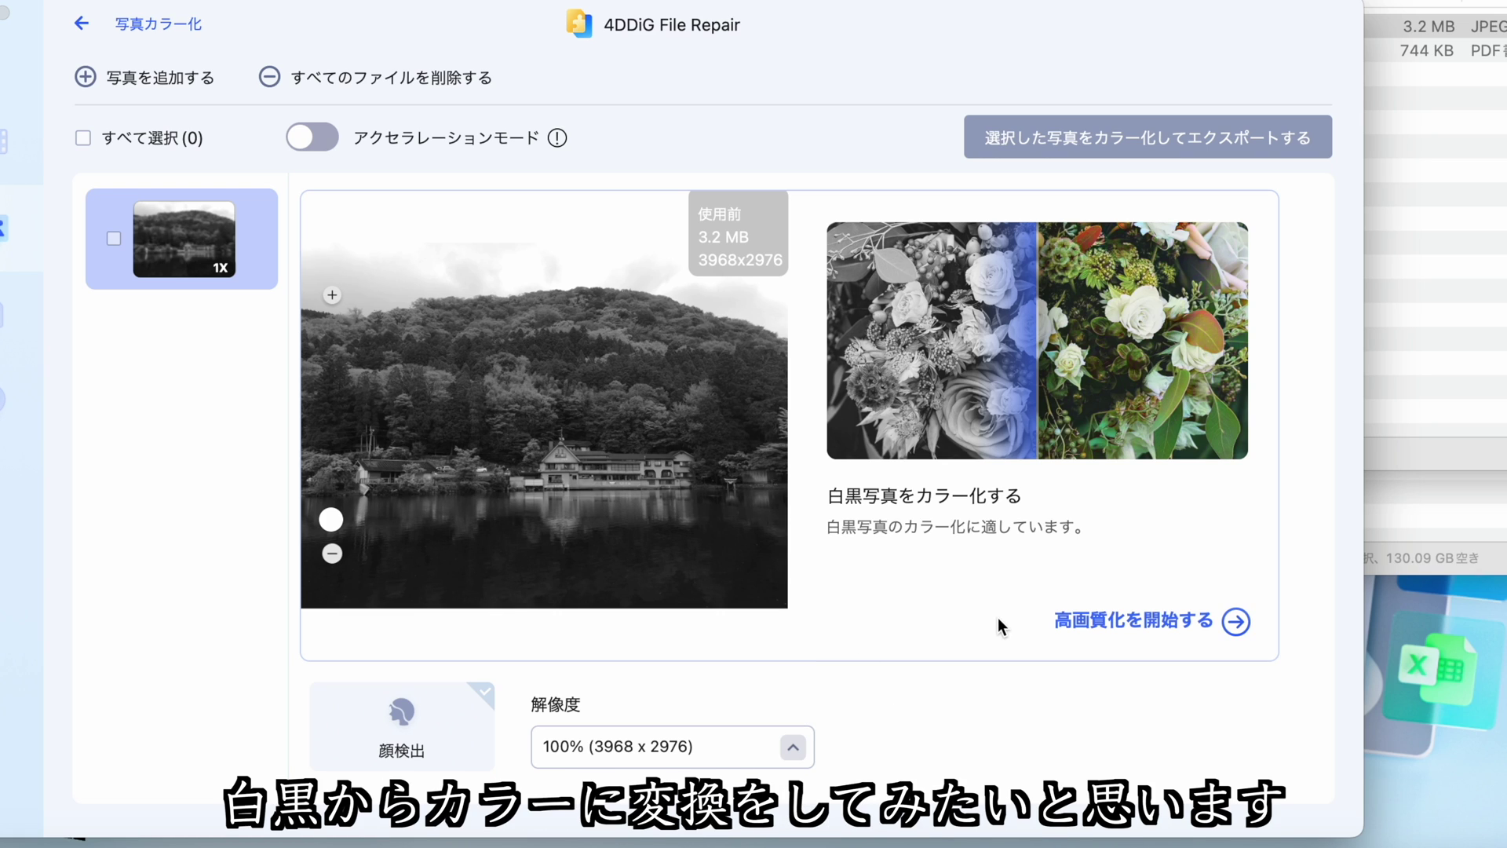
{"action": "left_click", "coordinate": [1113, 624]}
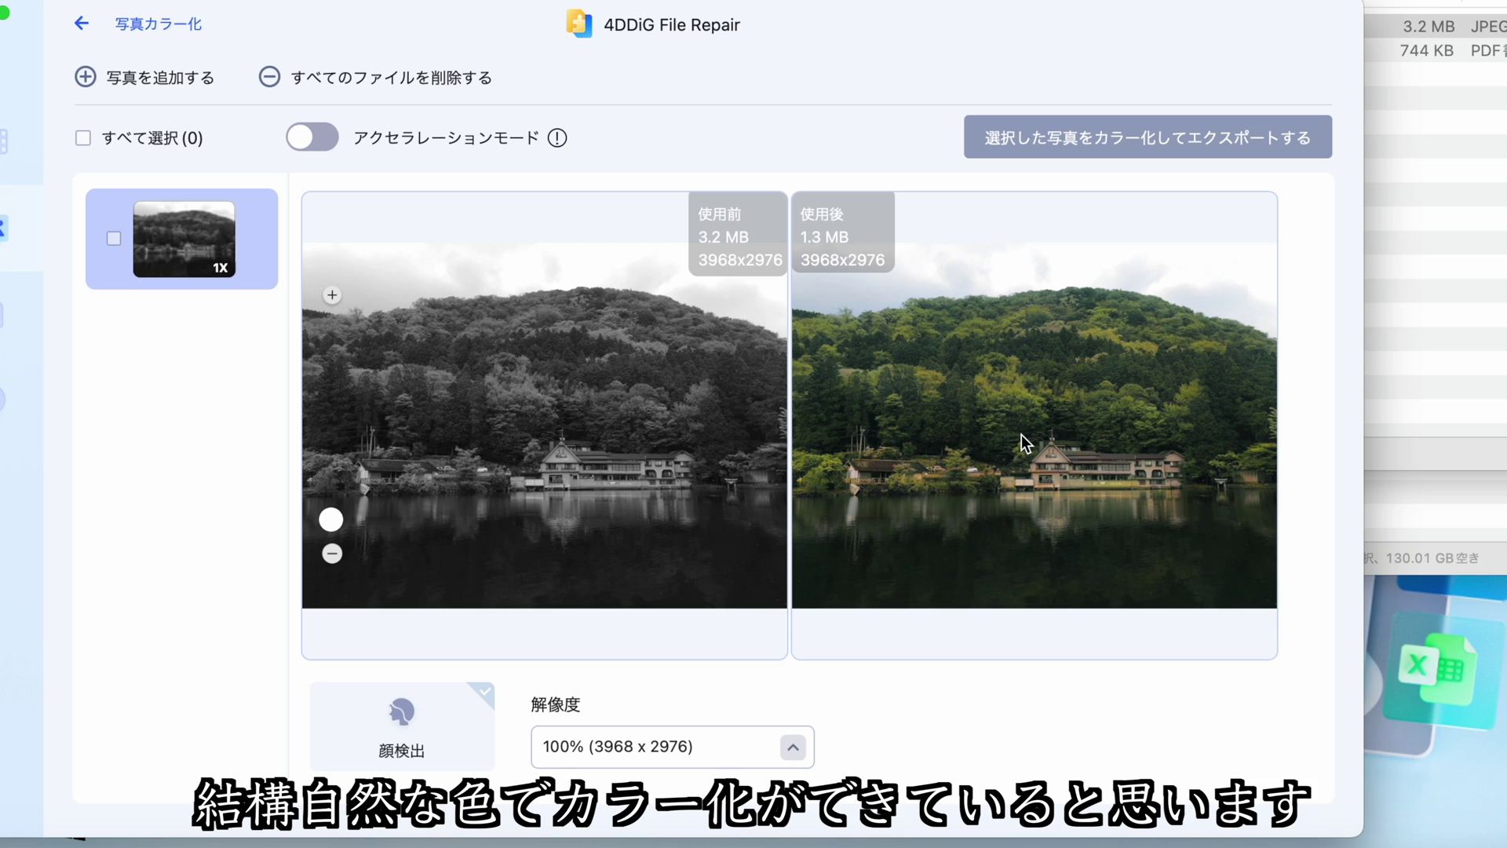
Compare the lakeside building and surrounding trees in the black-and-white original and the colorized photo at close magnification.
{"action": "scroll", "coordinate": [1021, 435], "scroll_direction": "up", "scroll_amount": 3}
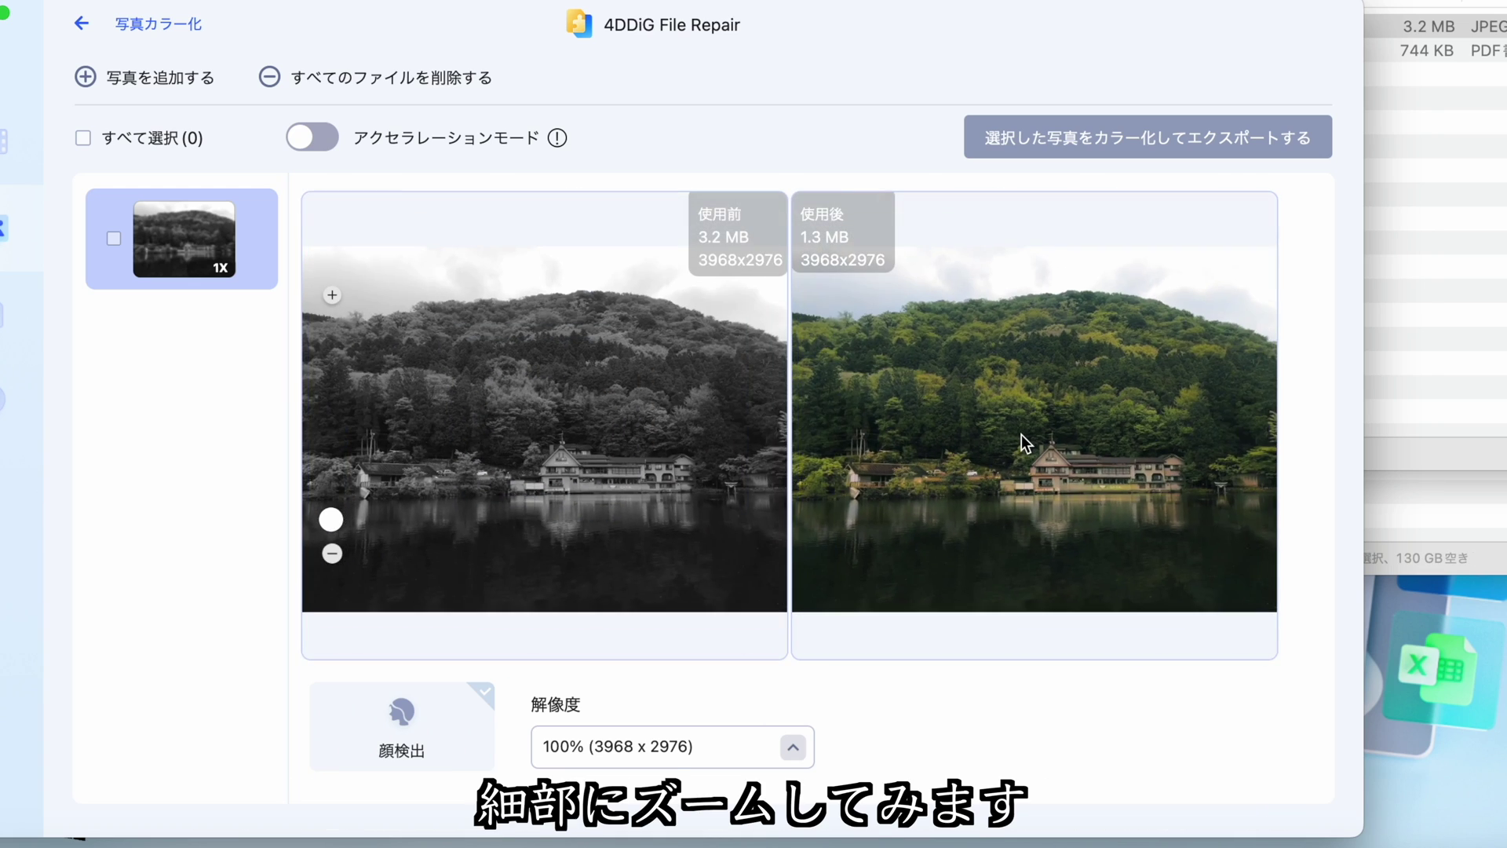
{"action": "scroll", "coordinate": [1020, 434], "scroll_direction": "up", "scroll_amount": 5}
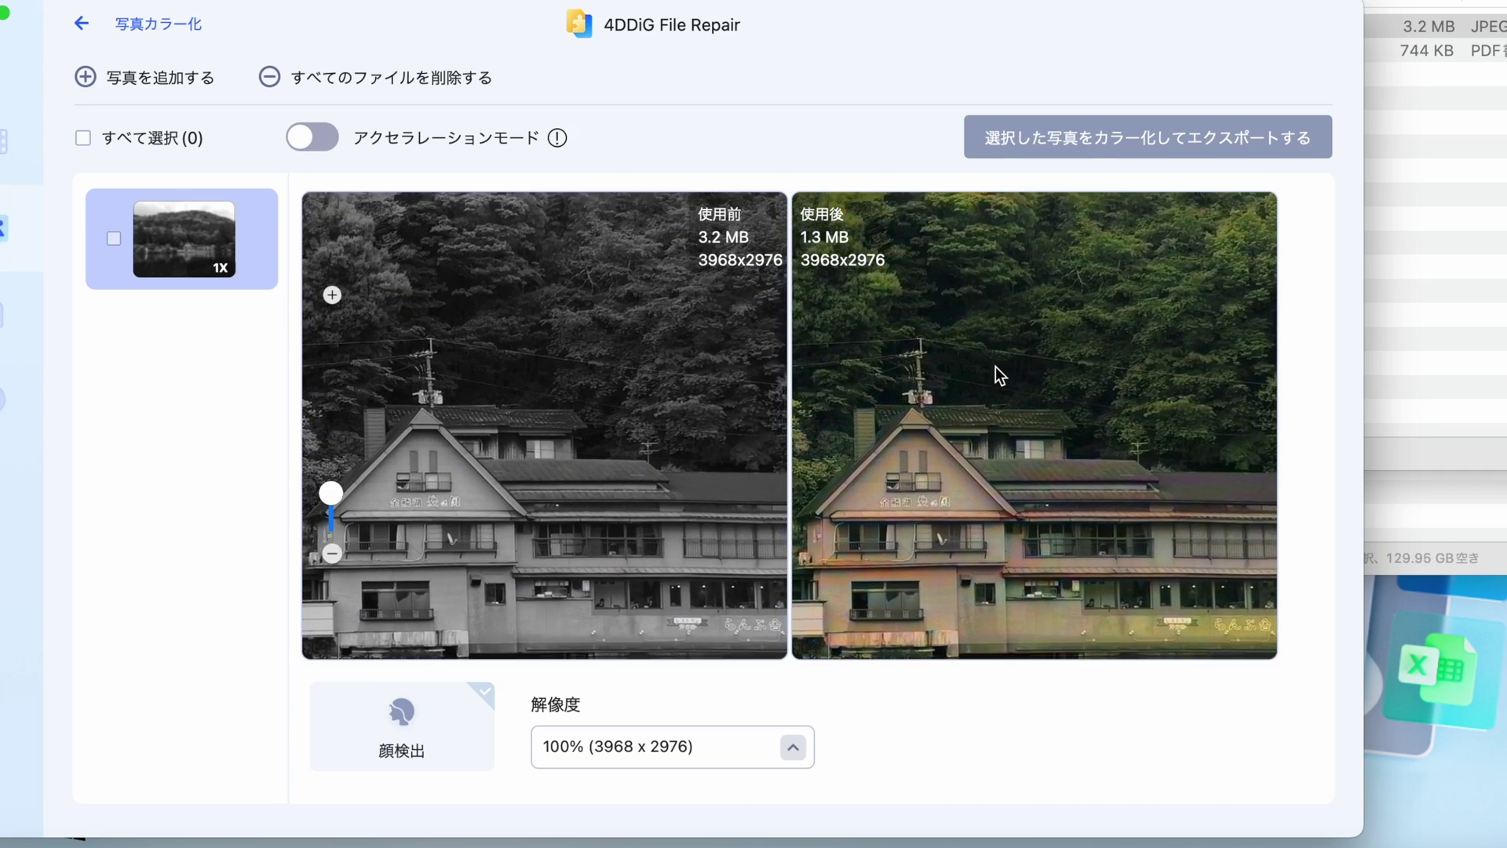
{"action": "scroll", "coordinate": [995, 365], "scroll_direction": "up", "scroll_amount": 5}
{"action": "scroll", "coordinate": [991, 379], "scroll_direction": "down", "scroll_amount": 2}
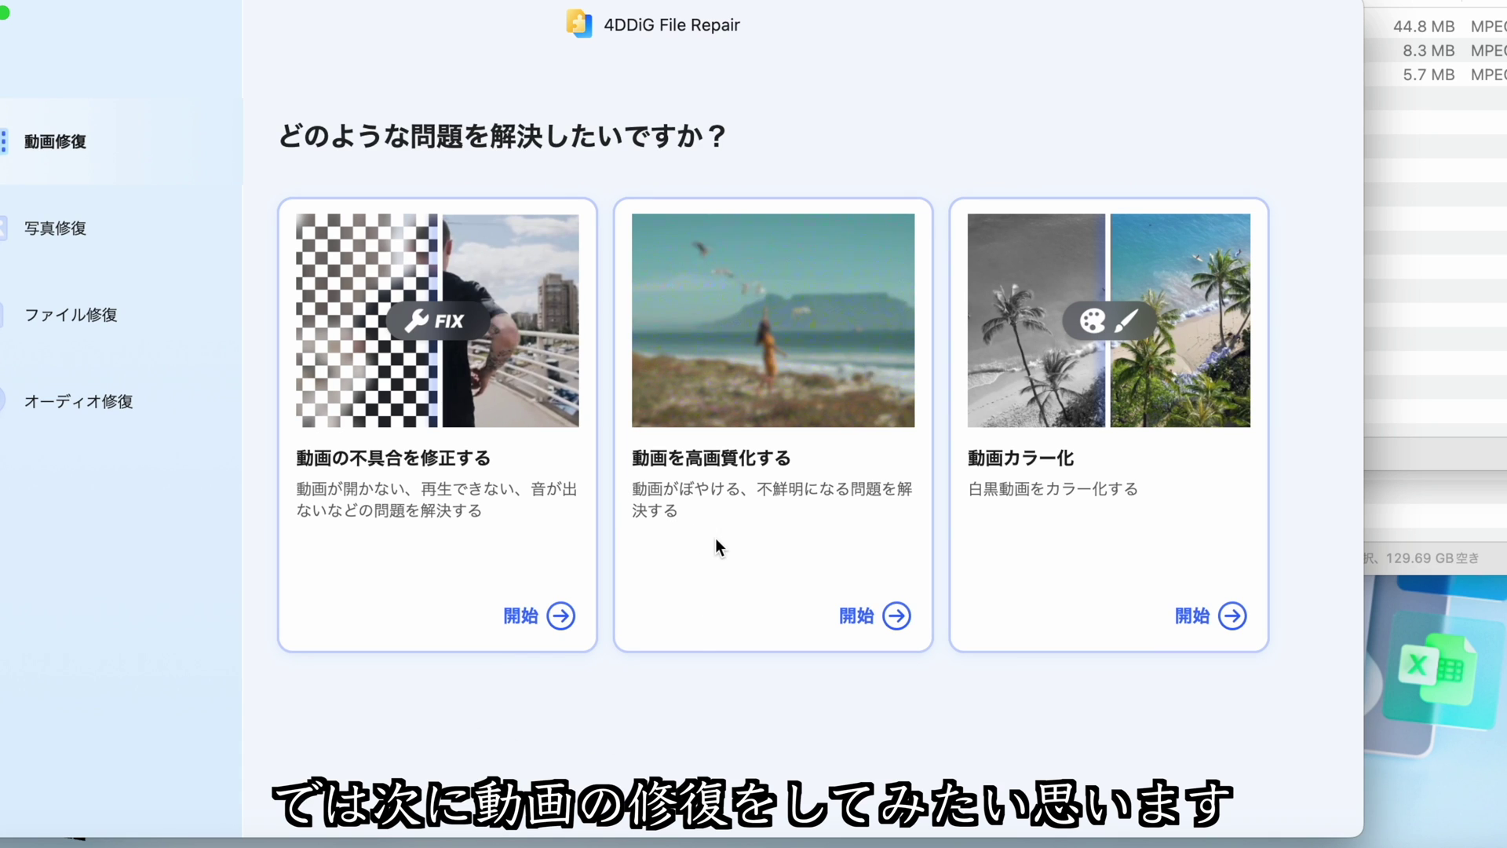
Open the video enhancement tool (動画を高画質化する), preview VID_20240422_114100.mp4 and add it from Finder.
{"action": "left_click", "coordinate": [868, 616]}
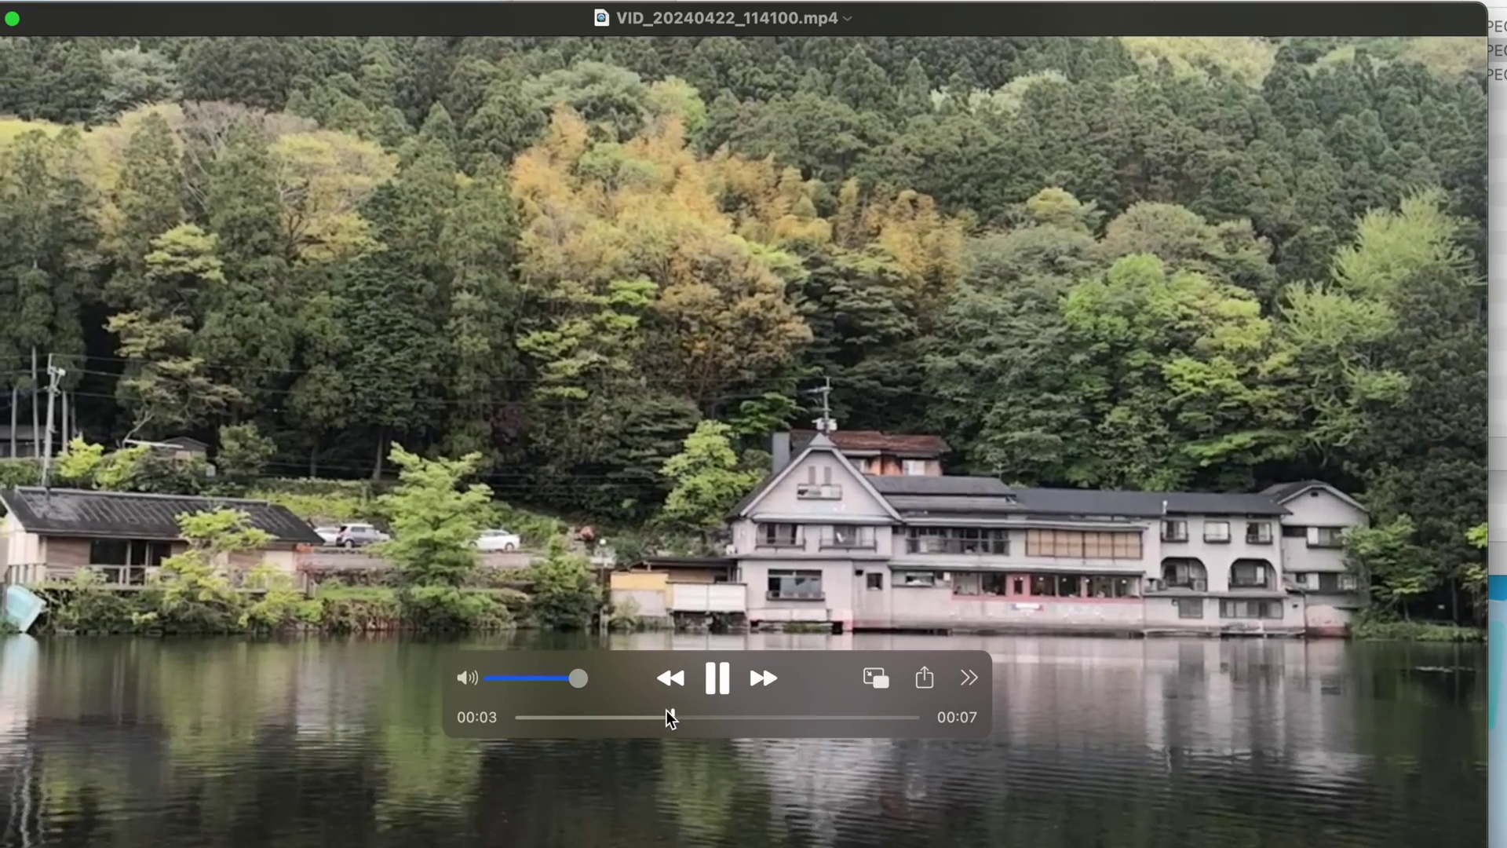
{"action": "left_click_drag", "start_coordinate": [670, 716], "coordinate": [490, 734]}
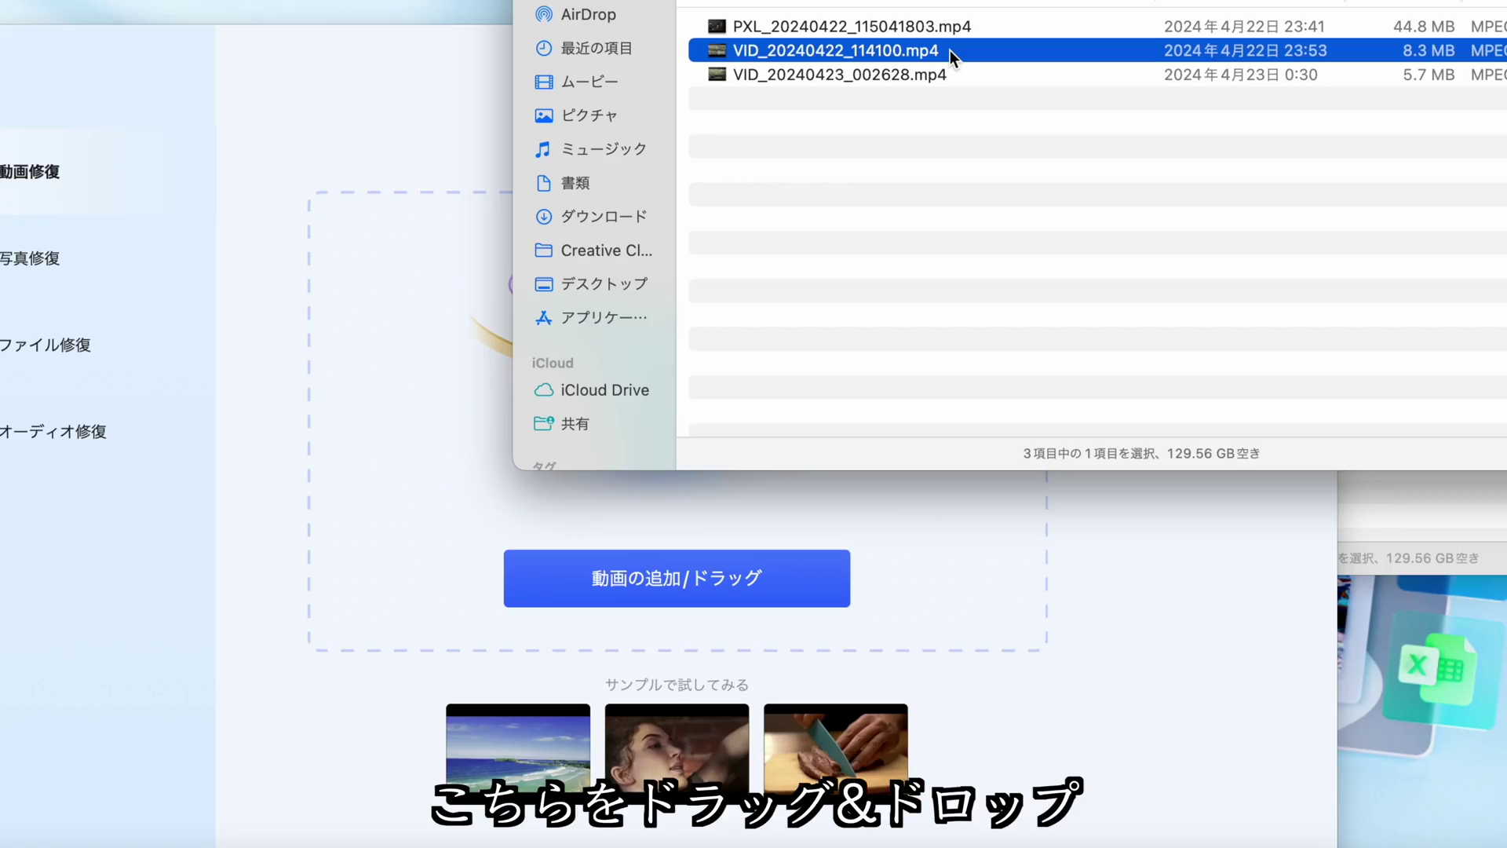
{"action": "left_click_drag", "start_coordinate": [950, 50], "coordinate": [488, 447]}
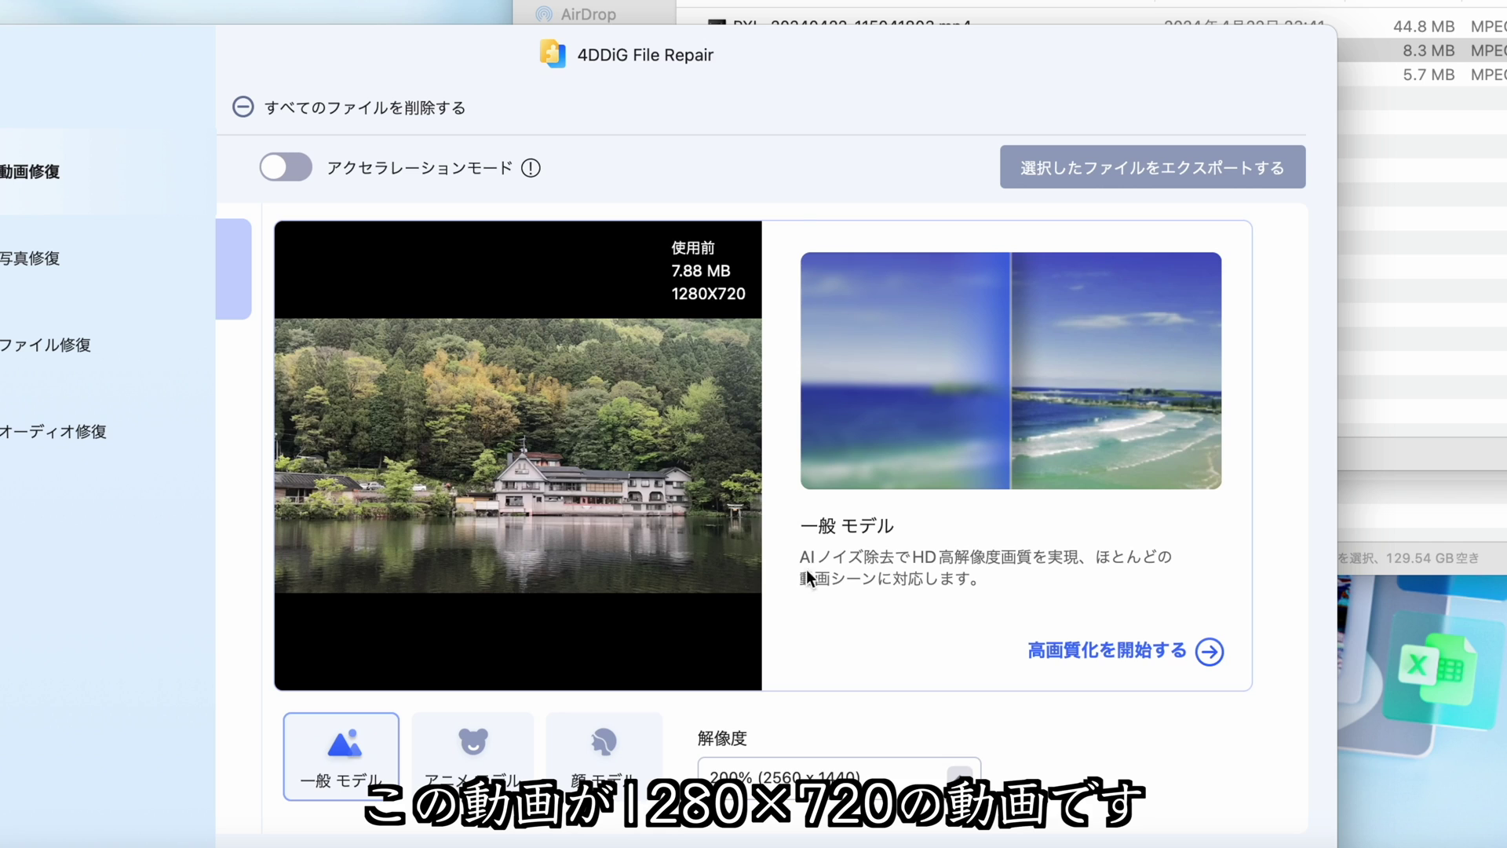
Enhance the lakeside video with the general model (一般 モデル) at a resolution of 300% (3840 x 2160).
{"action": "left_click_drag", "start_coordinate": [773, 50], "coordinate": [783, 9]}
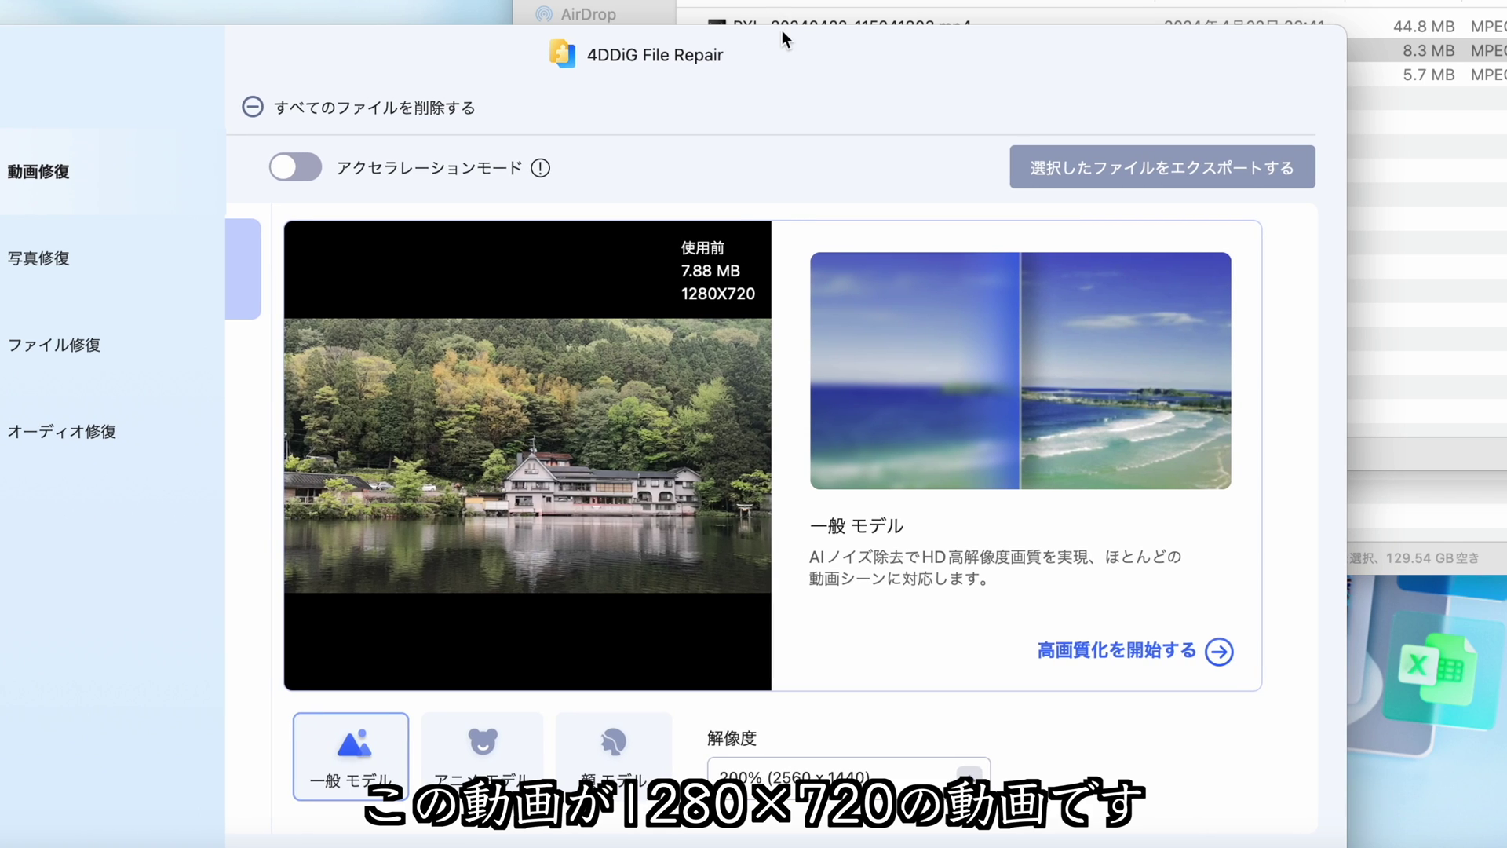
{"action": "left_click", "coordinate": [969, 778]}
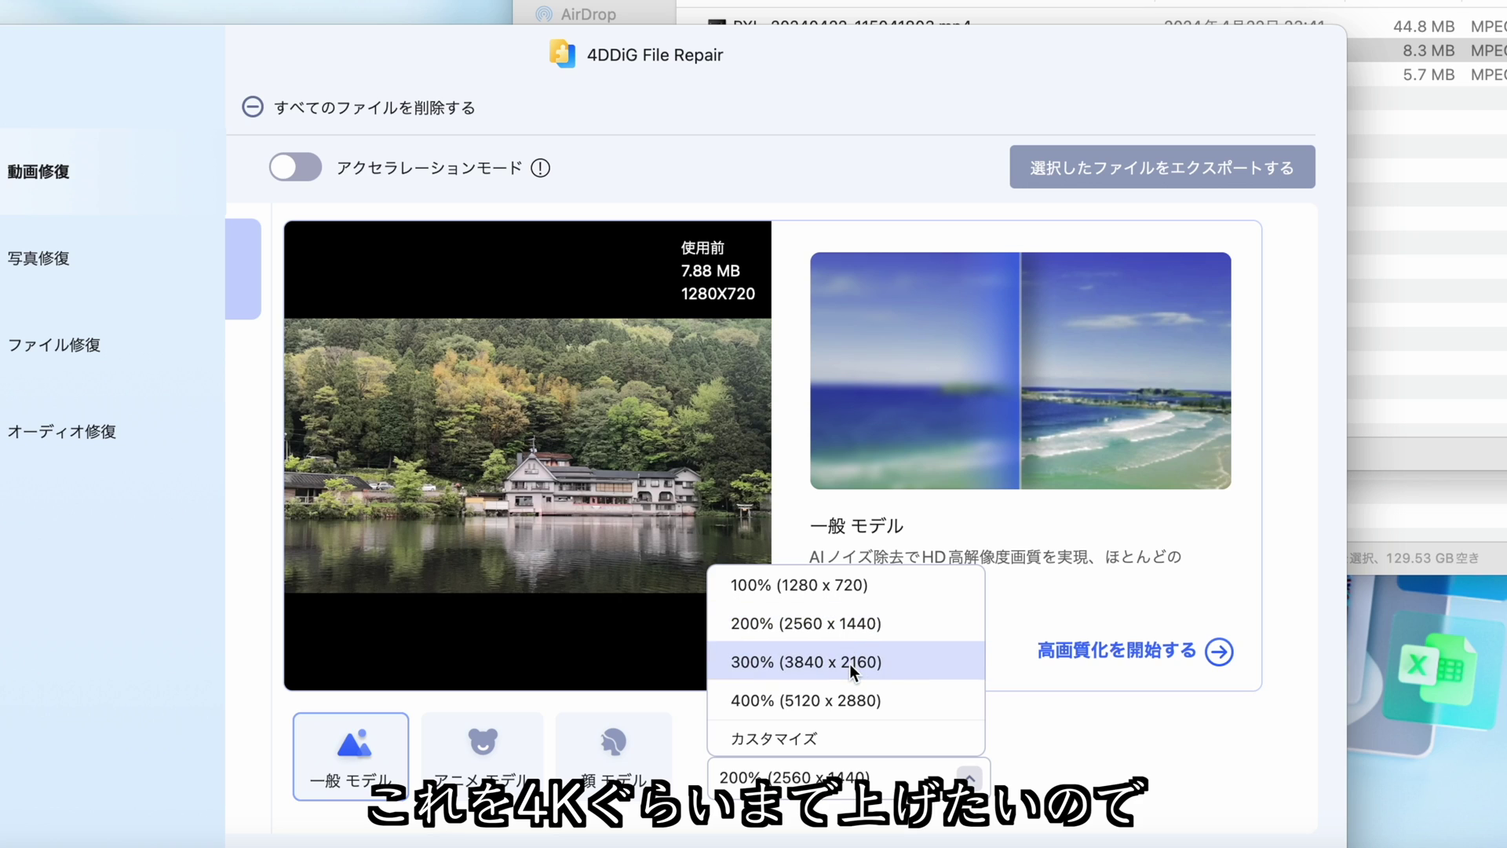
{"action": "left_click", "coordinate": [906, 663]}
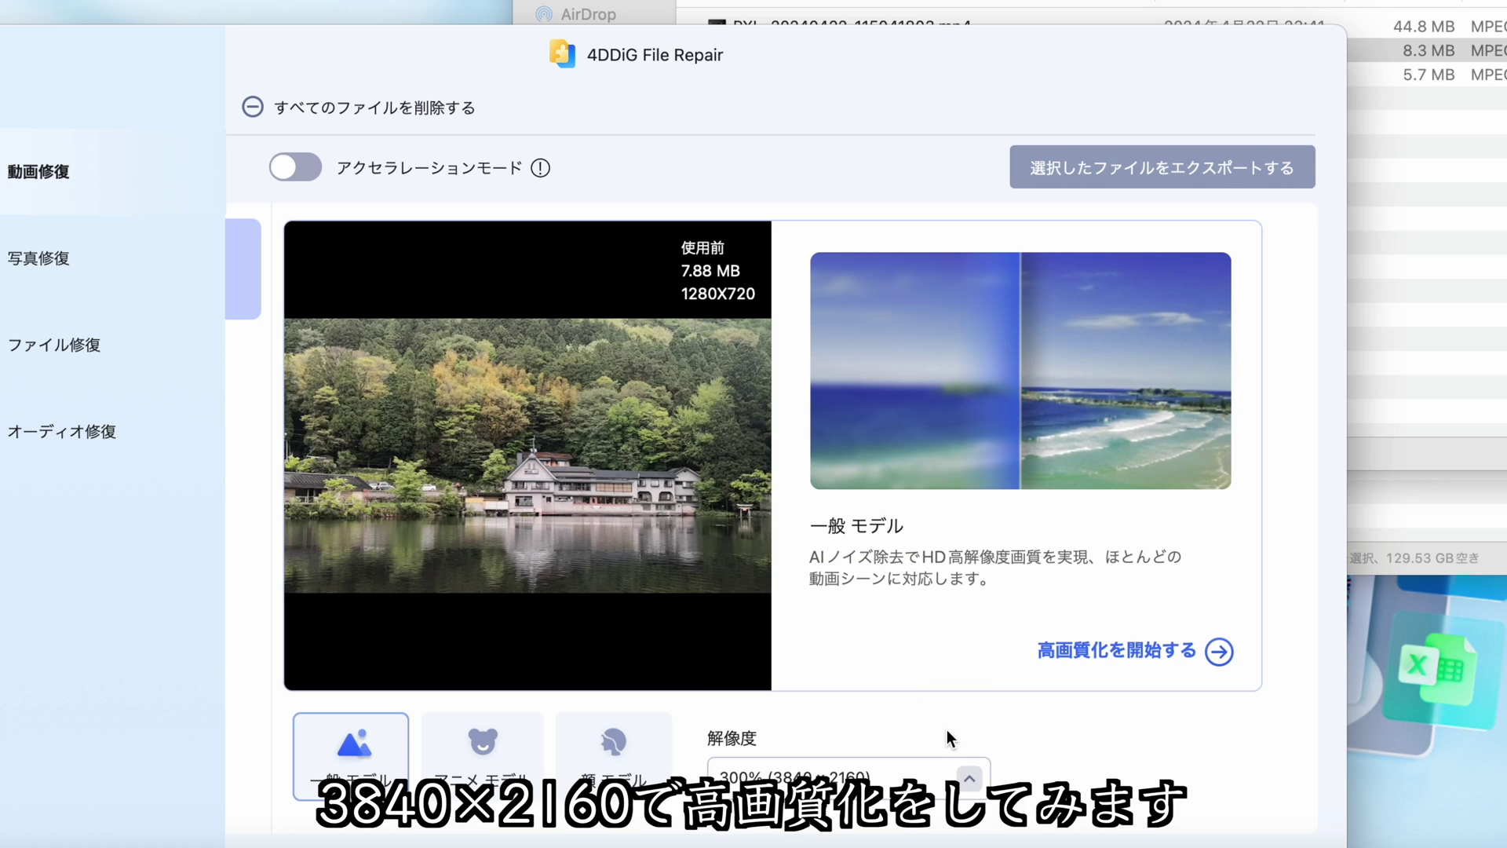
{"action": "left_click", "coordinate": [1138, 652]}
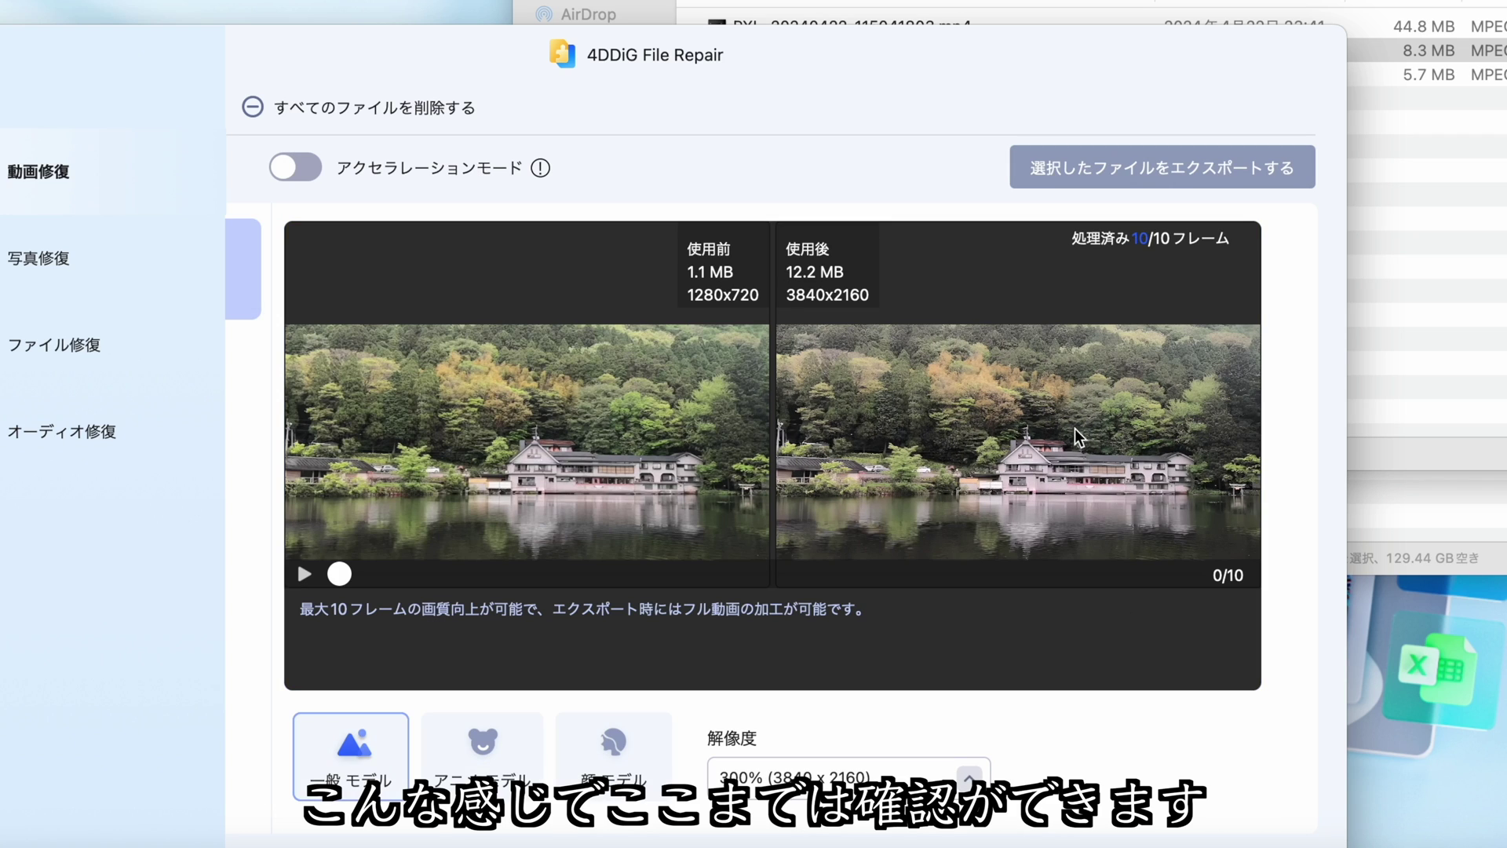
Play the before-and-after preview of the enhanced lakeside video and enlarge the window to compare both versions.
{"action": "left_click", "coordinate": [304, 575]}
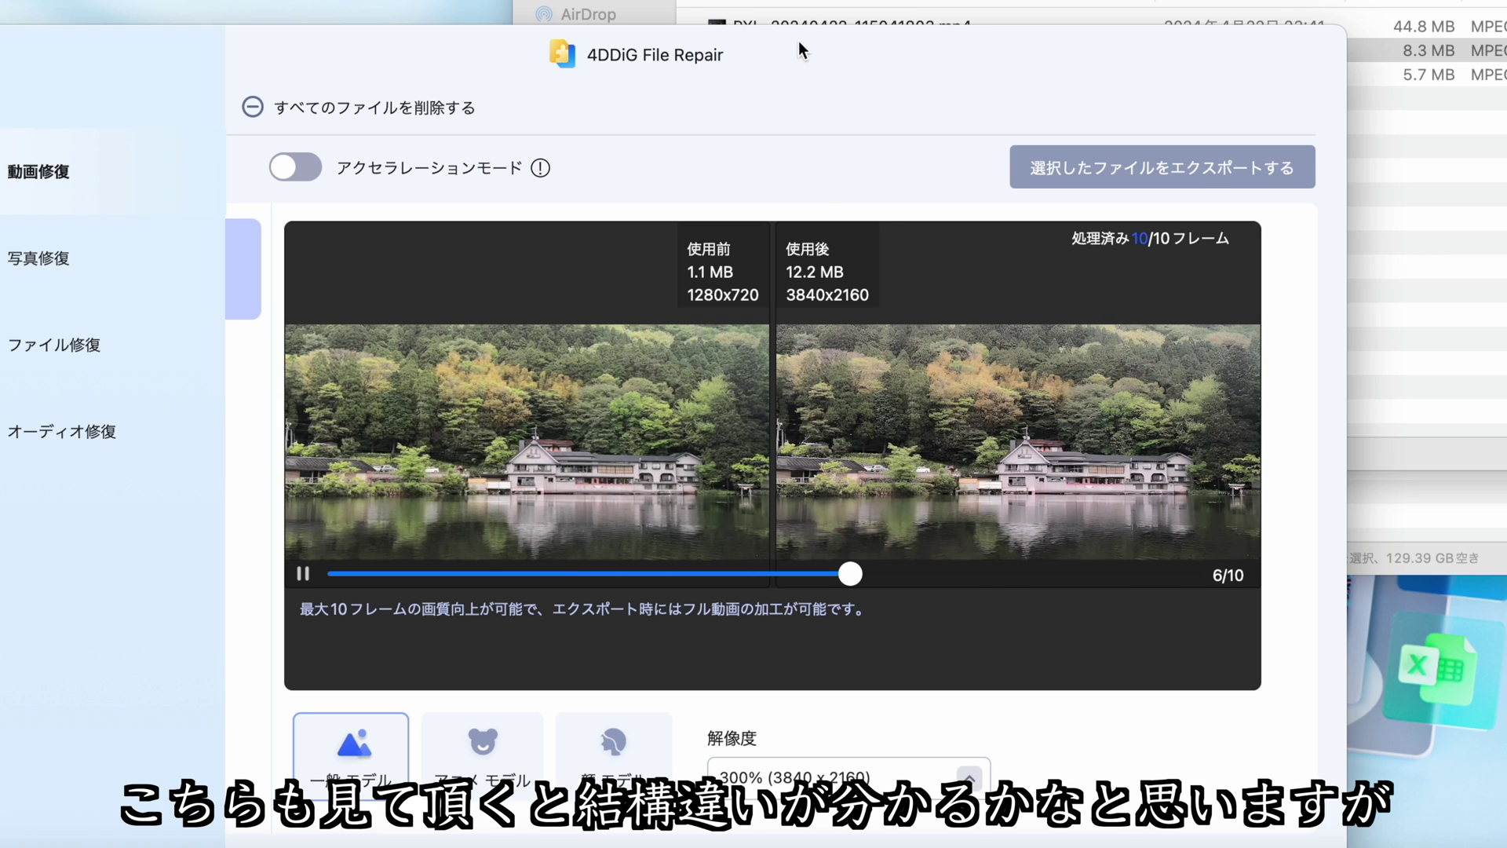
{"action": "left_click_drag", "start_coordinate": [785, 30], "coordinate": [785, 0]}
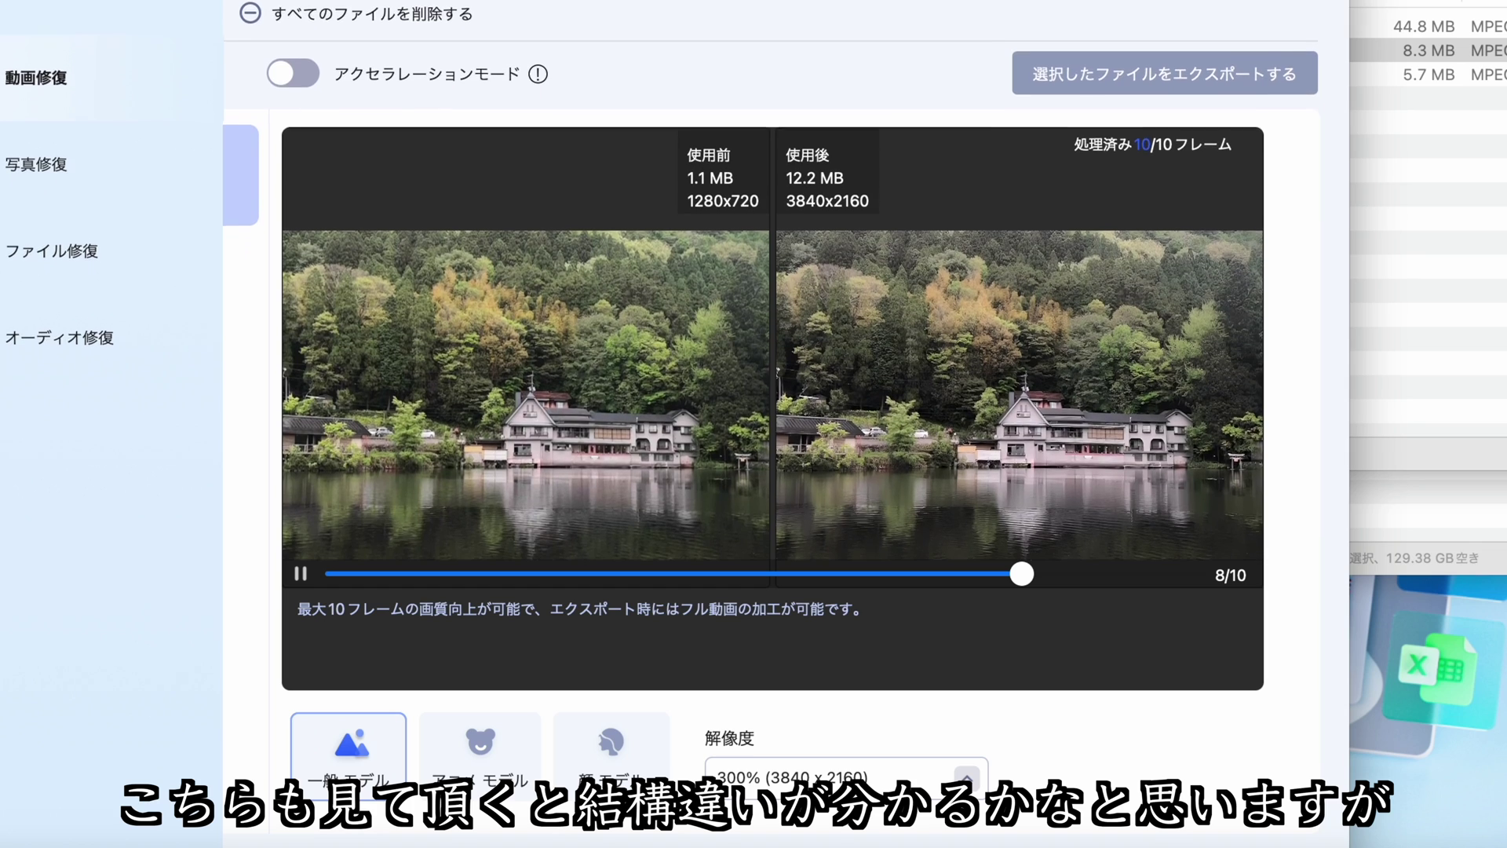
{"action": "double_click", "coordinate": [785, 4]}
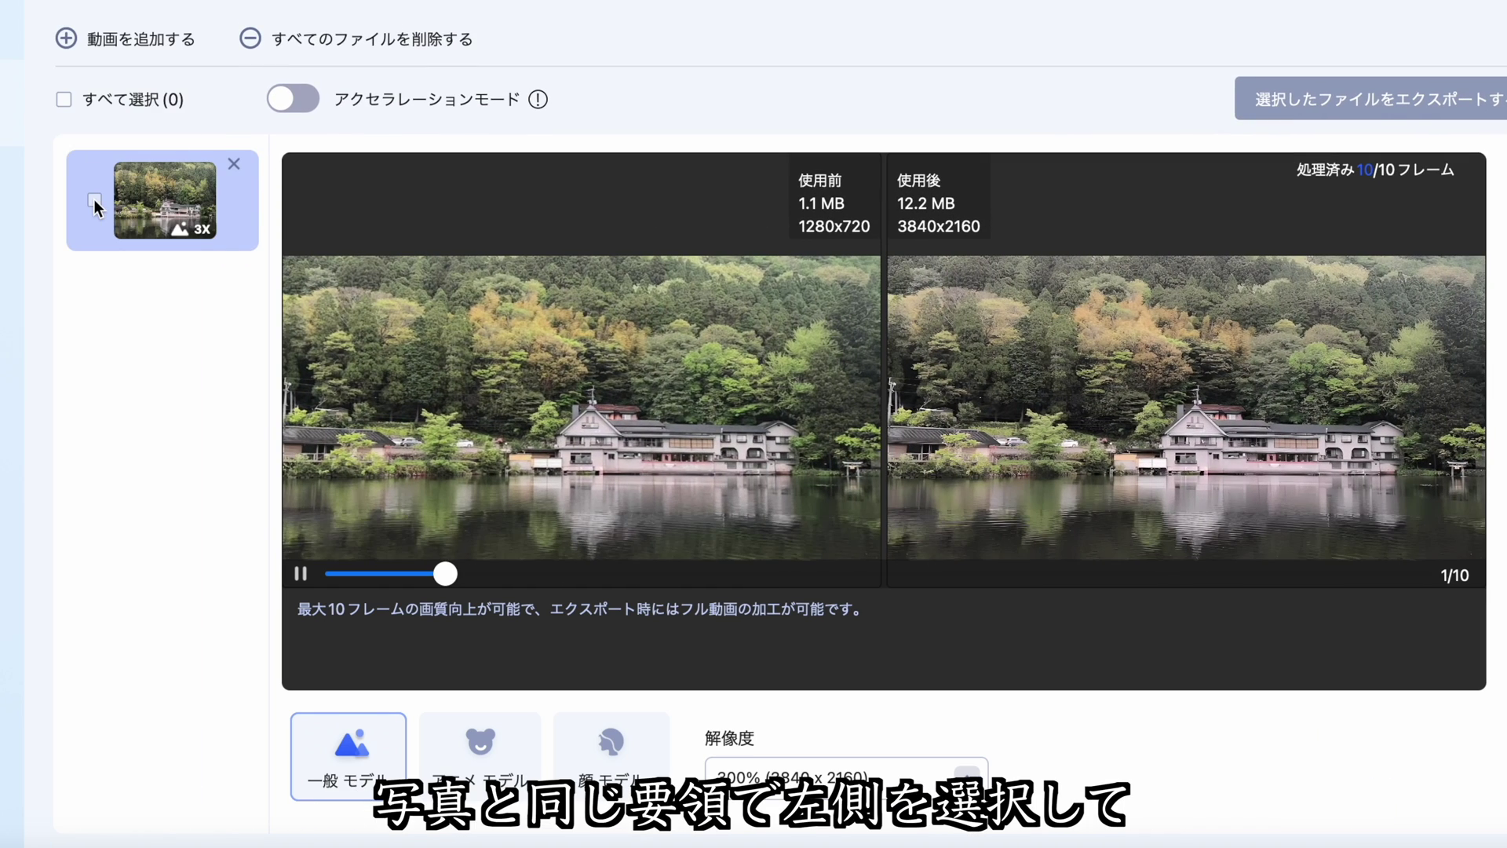
Export the 300% enhanced lakeside video and show the exported file in Finder.
{"action": "left_click", "coordinate": [94, 201]}
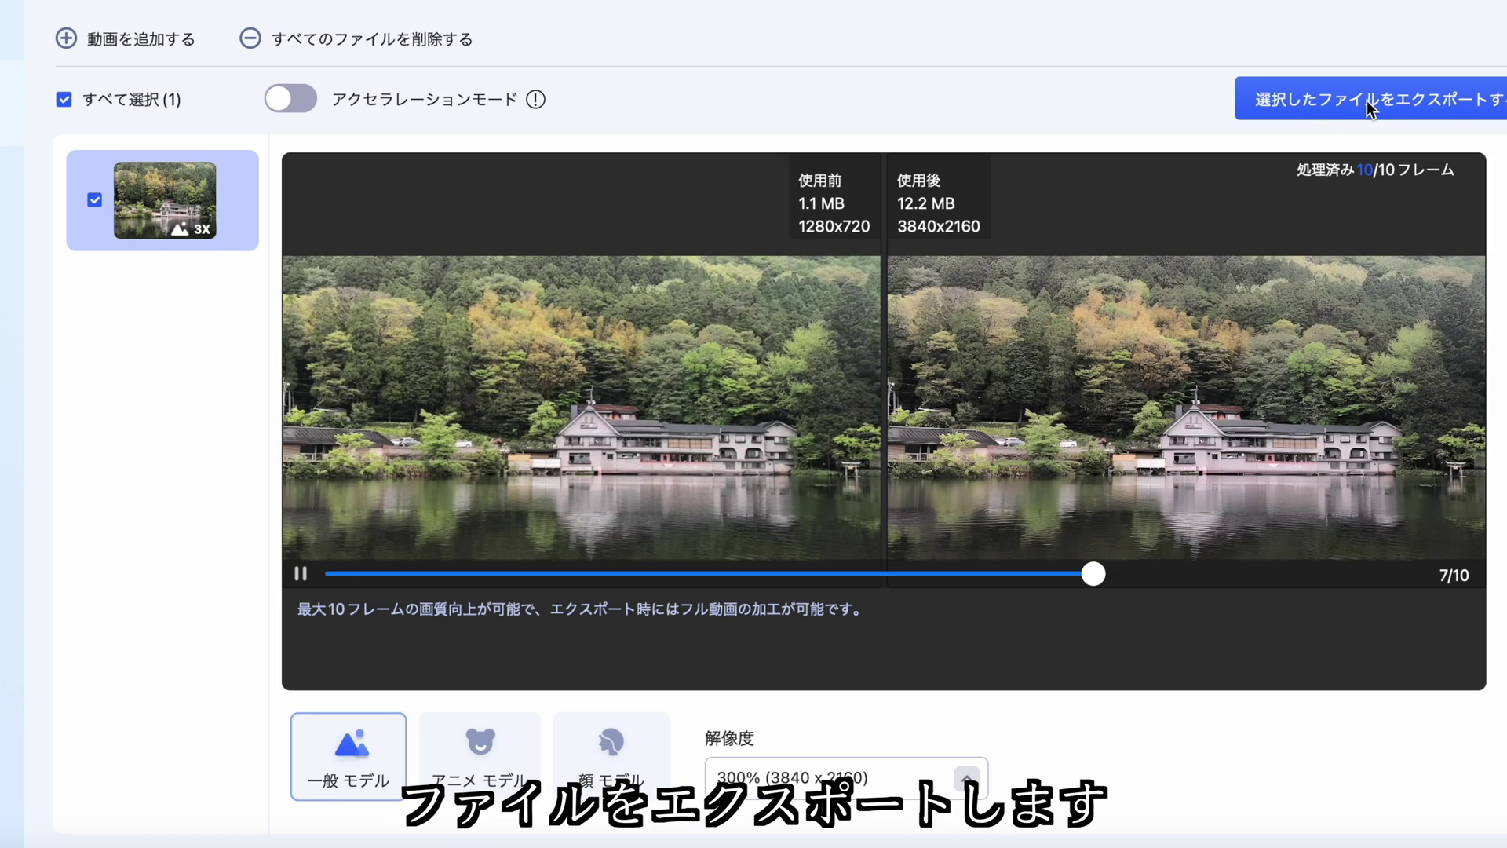
{"action": "left_click", "coordinate": [1367, 100]}
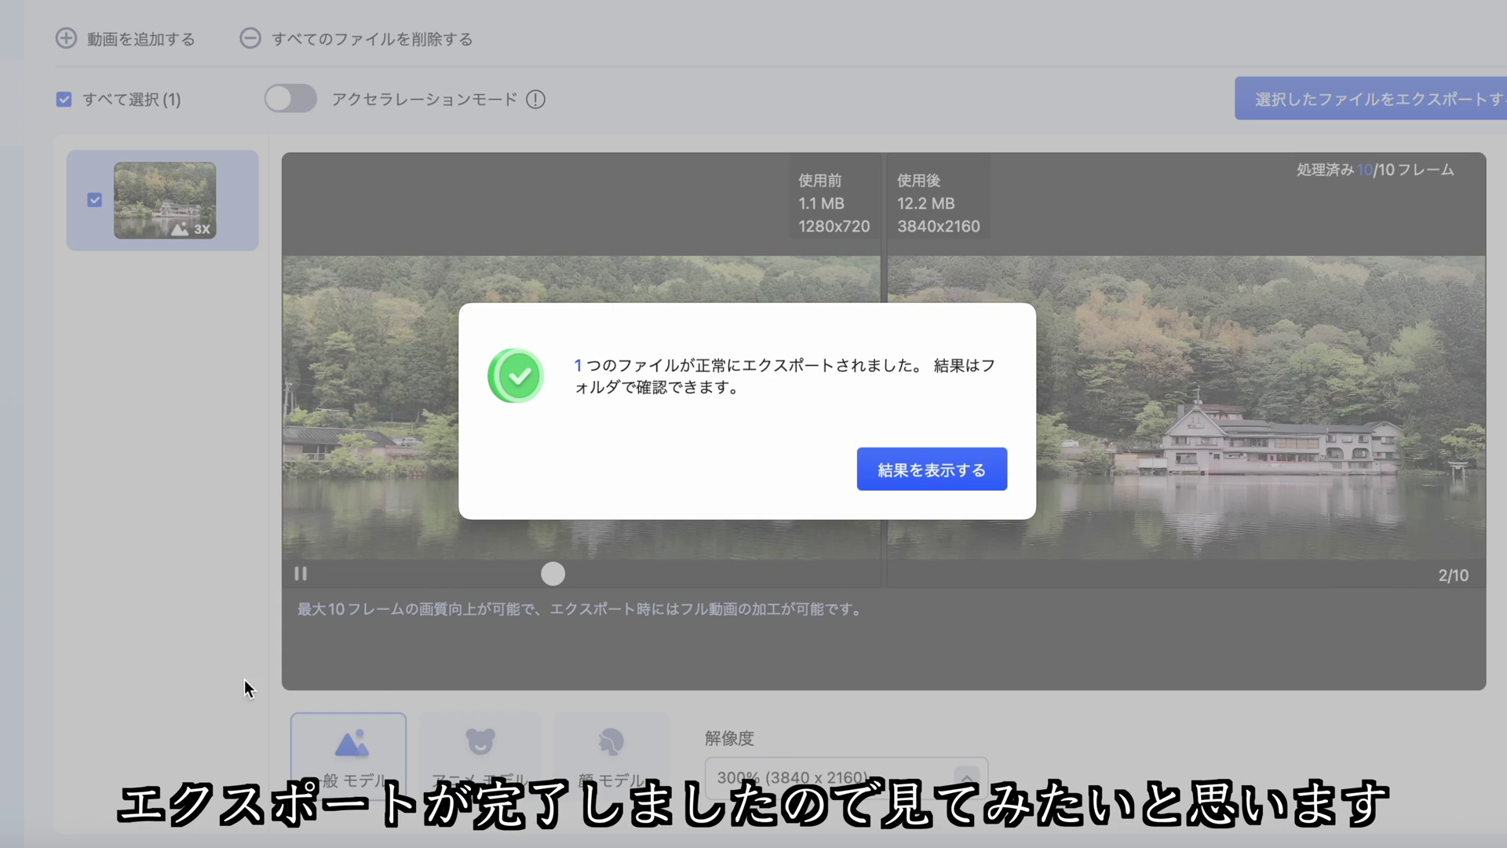
{"action": "left_click", "coordinate": [944, 474]}
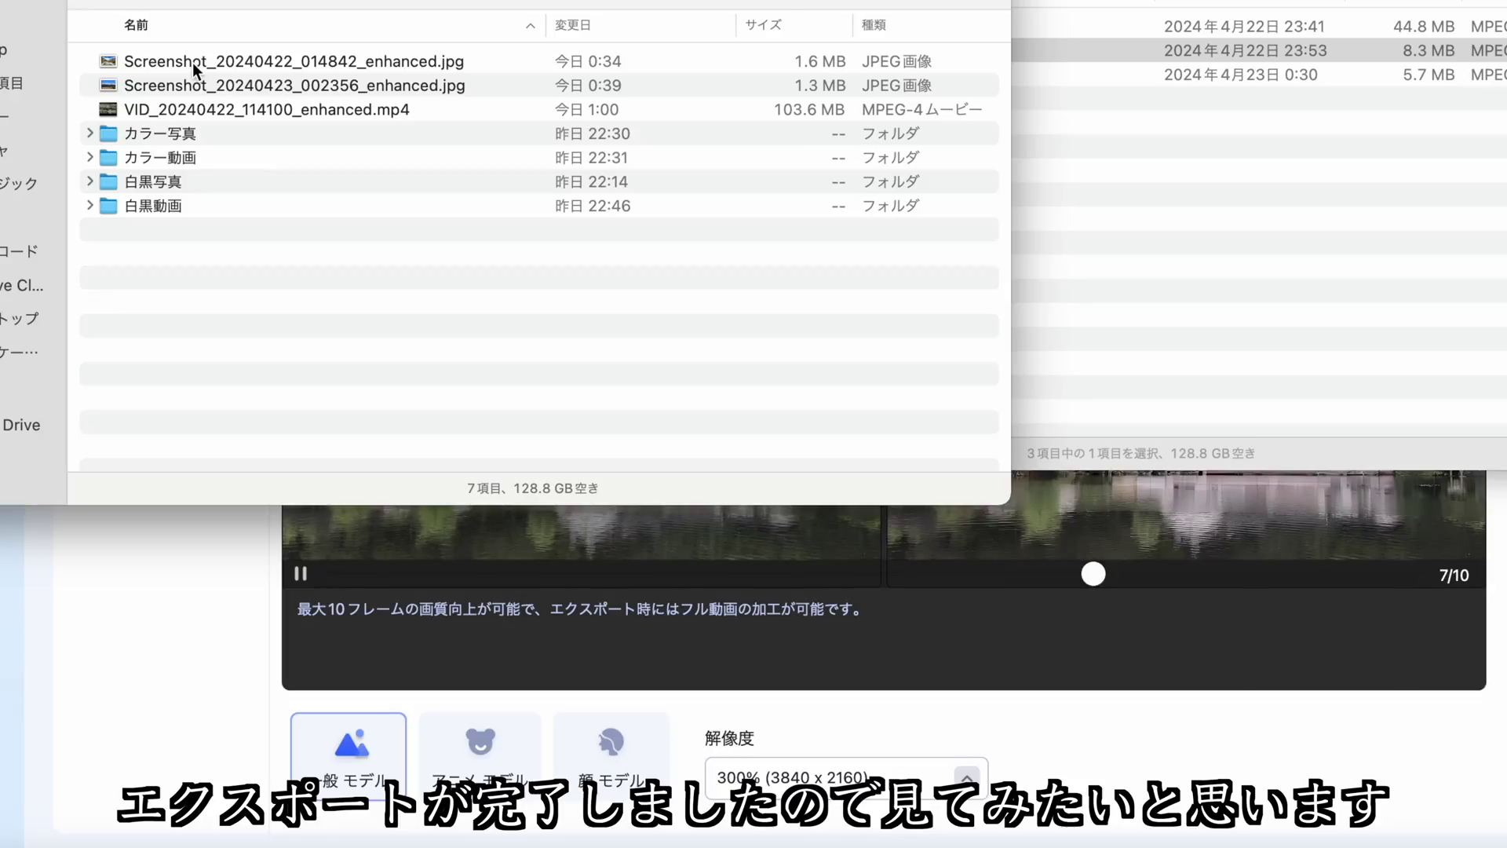